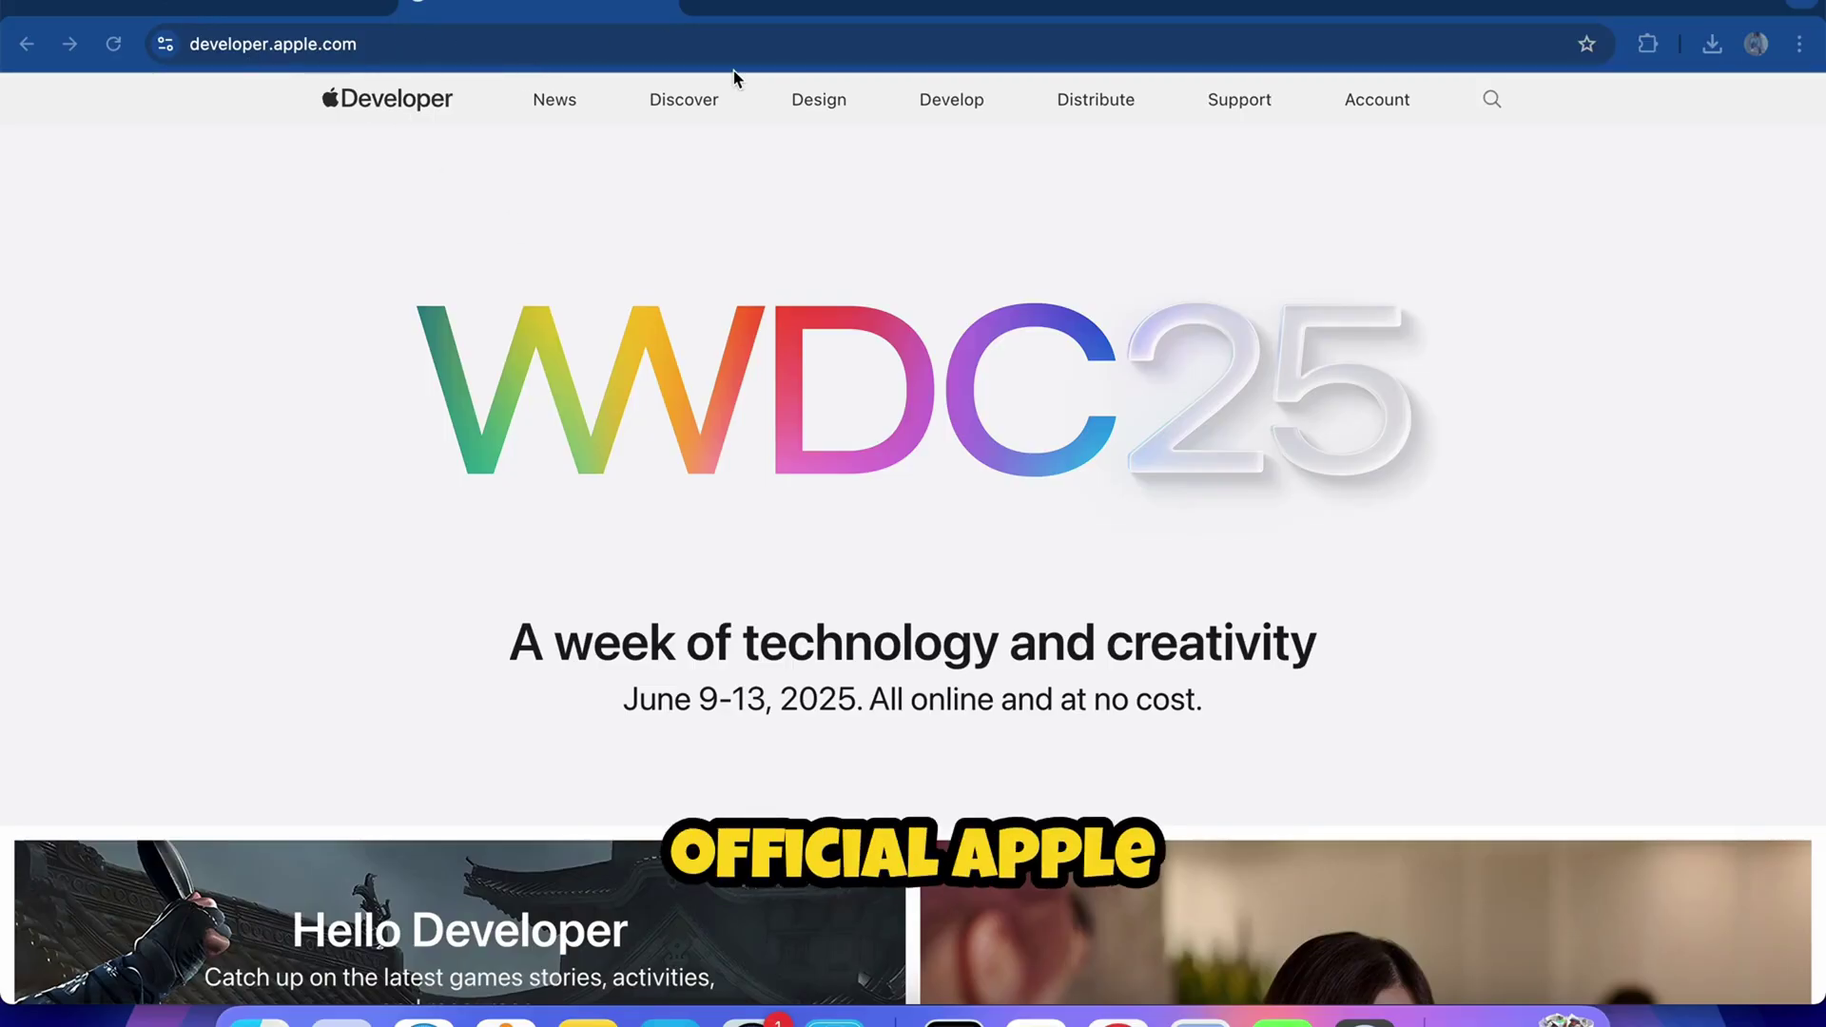
Scroll through the Apple Developer home page sections, such as Sessions and Pathways
scroll(773, 388, down, 1)
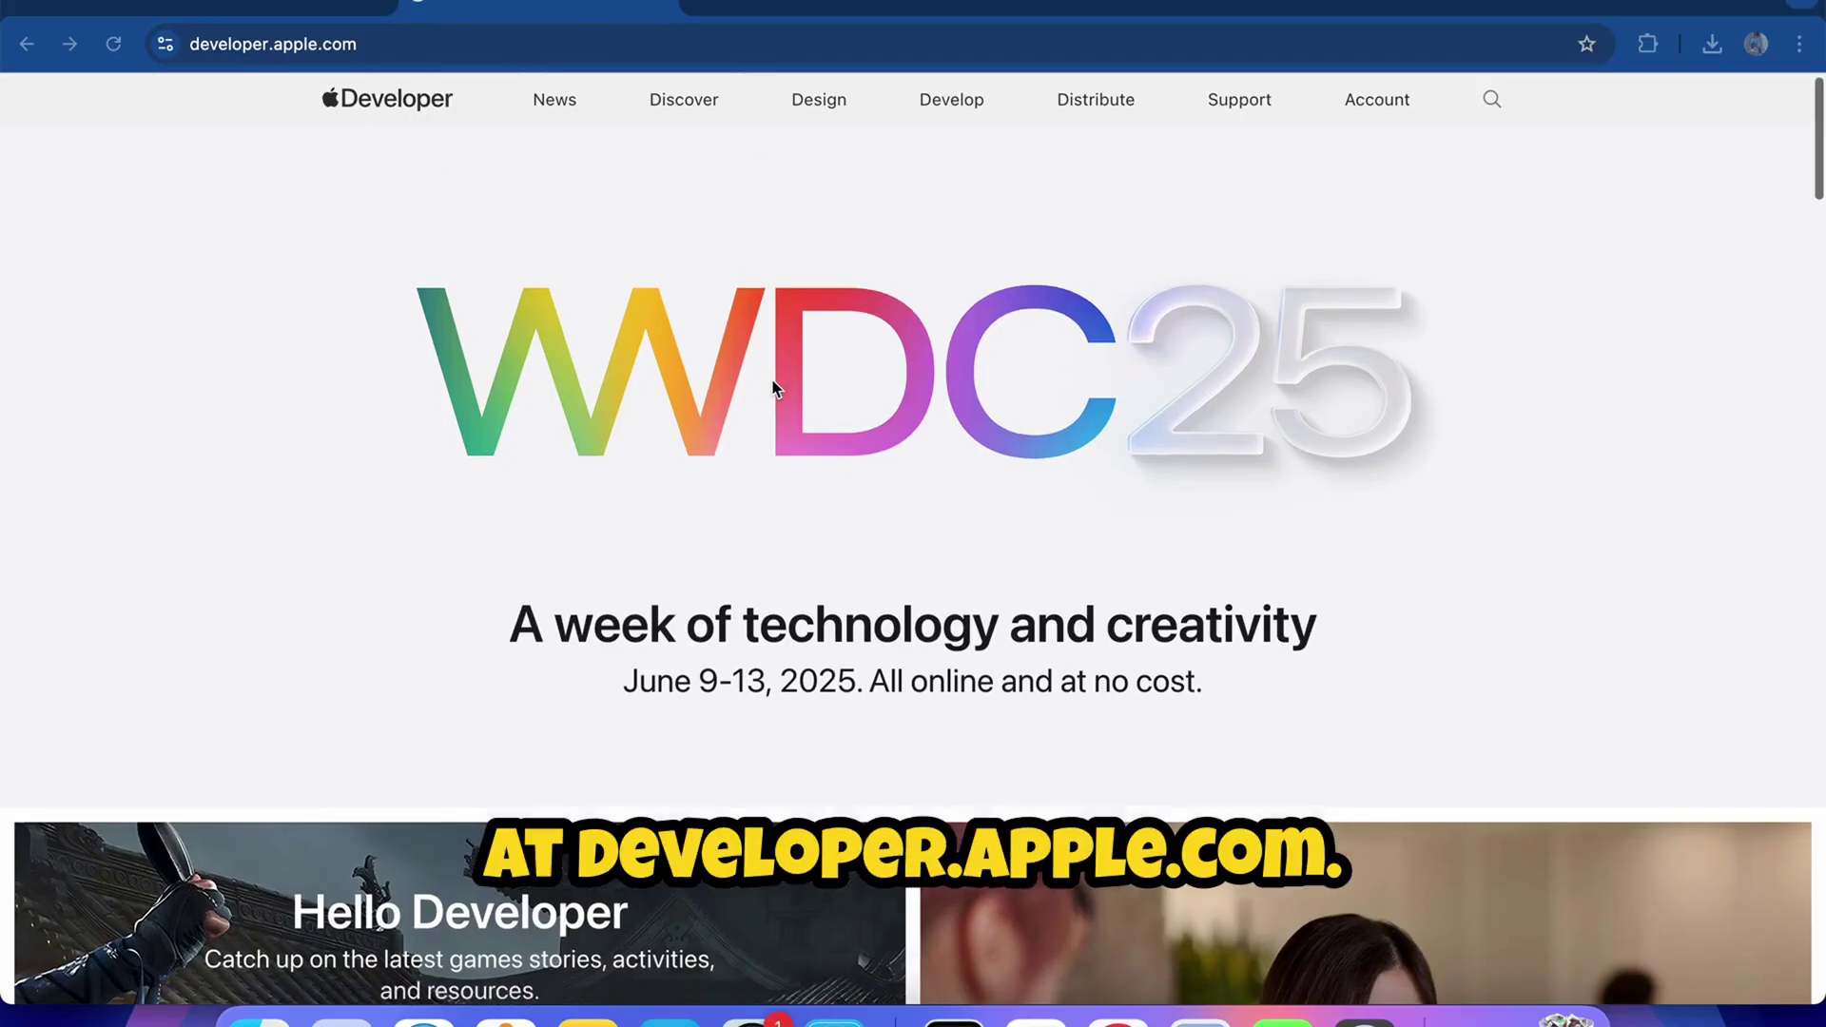
scroll(772, 381, down, 10)
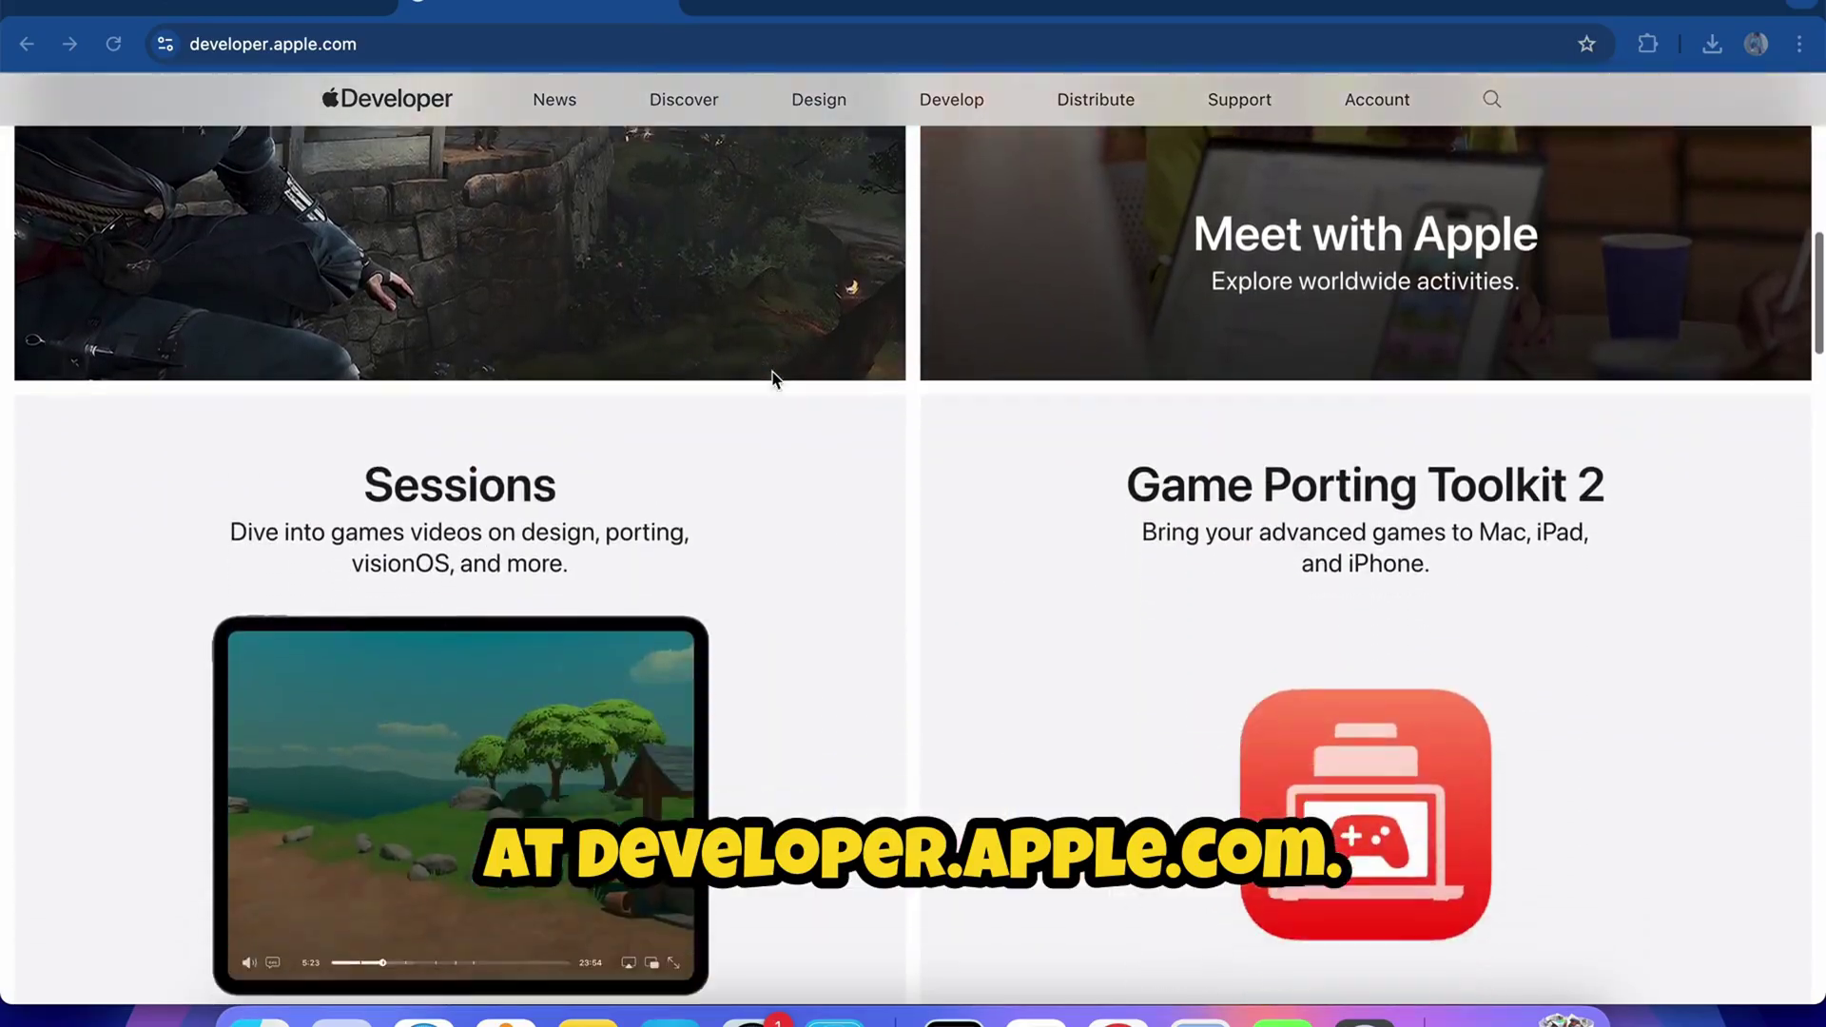
scroll(772, 371, down, 10)
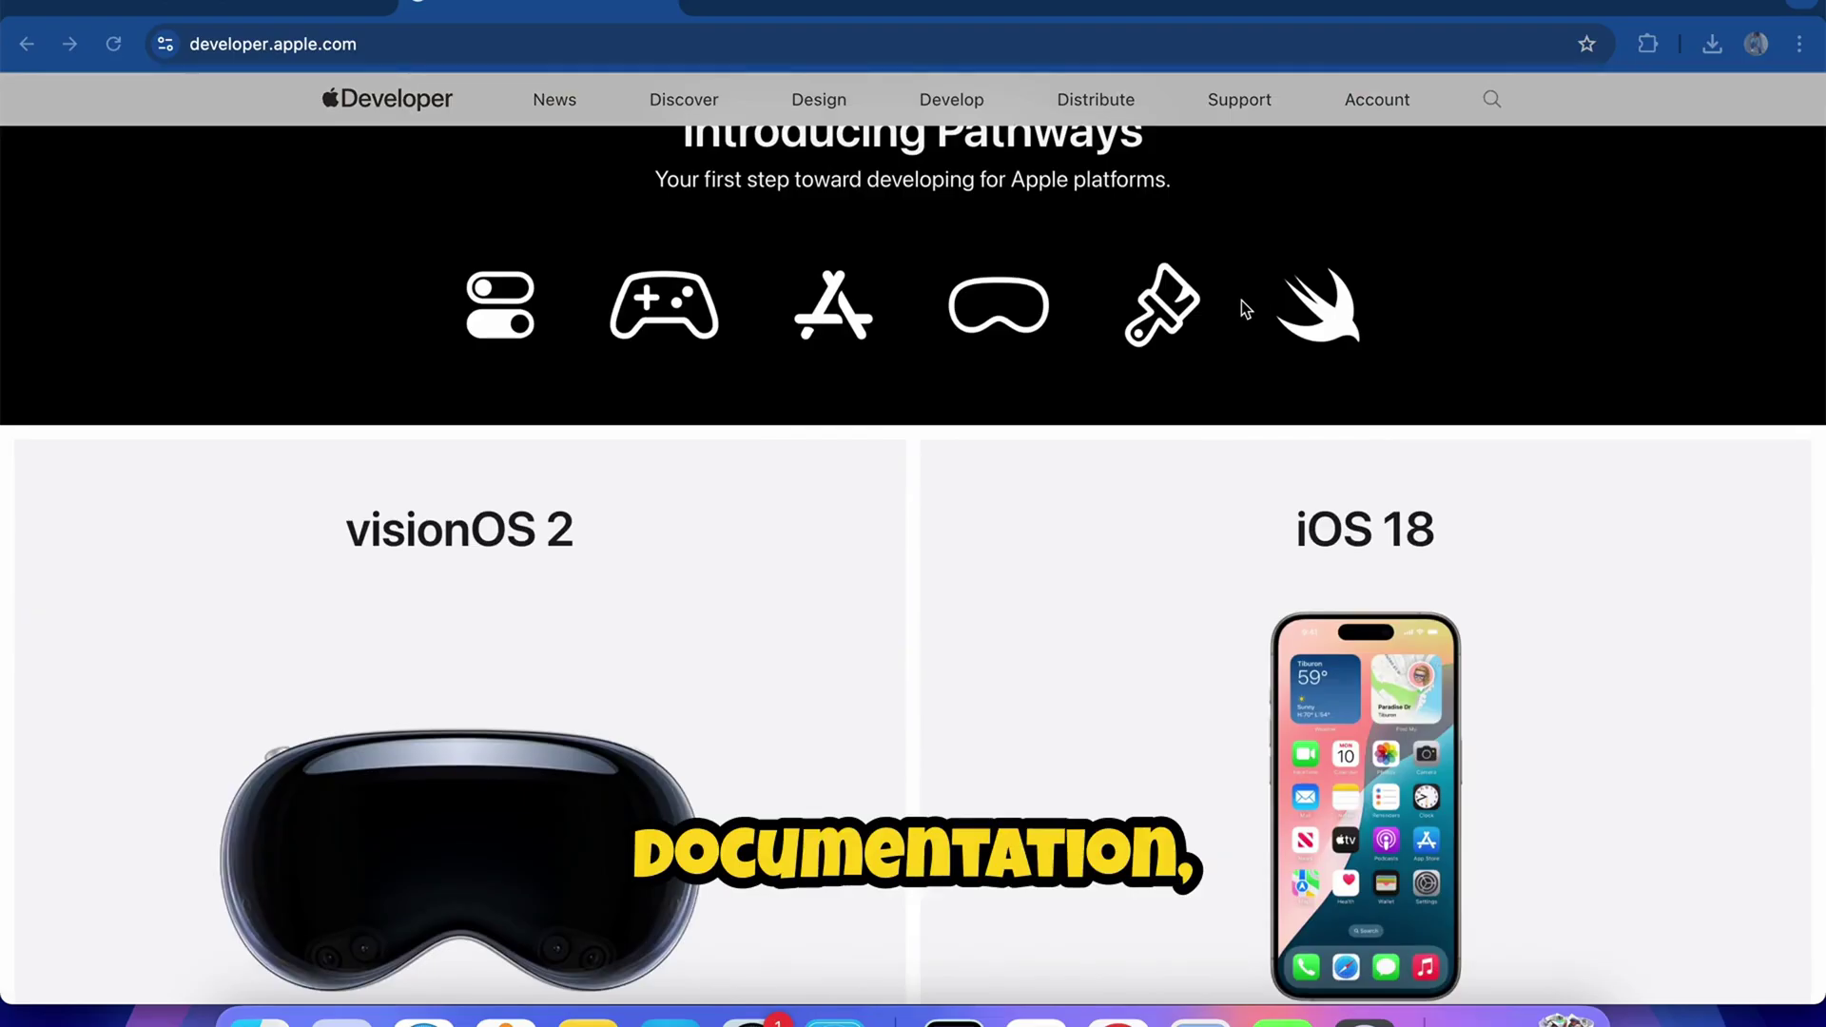
scroll(1225, 539, down, 15)
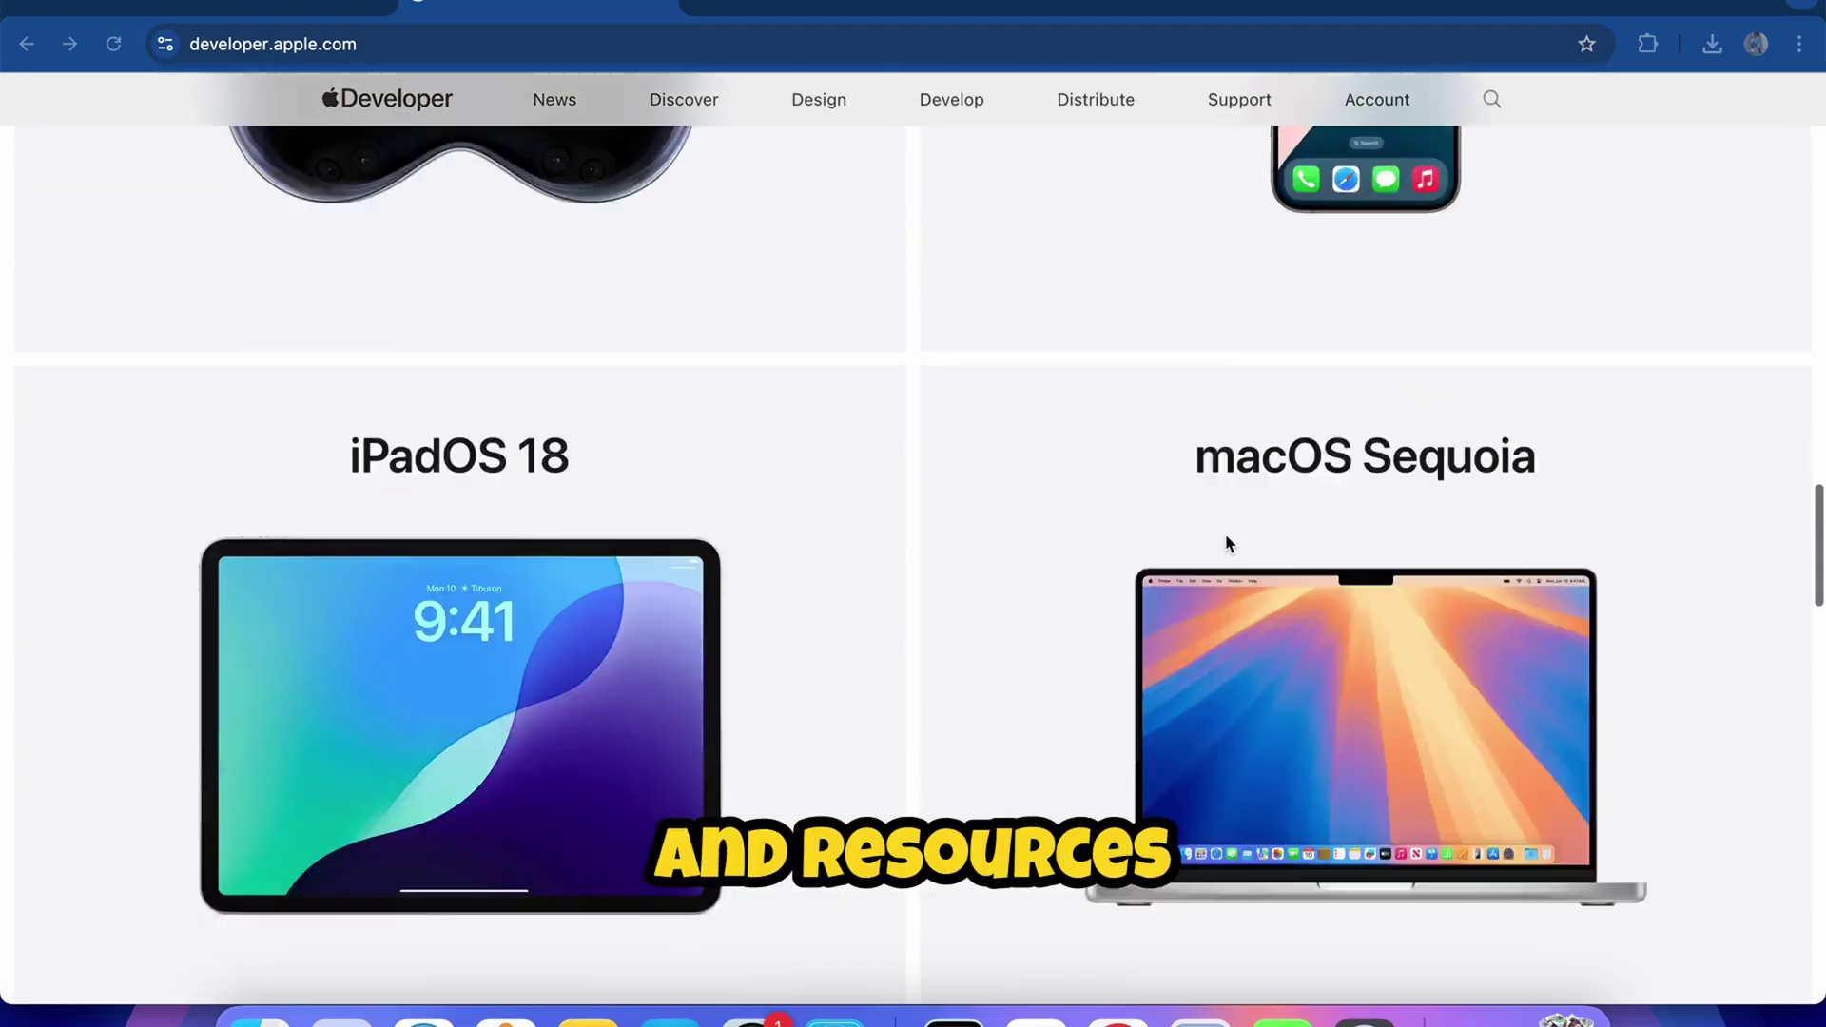
scroll(1226, 521, down, 15)
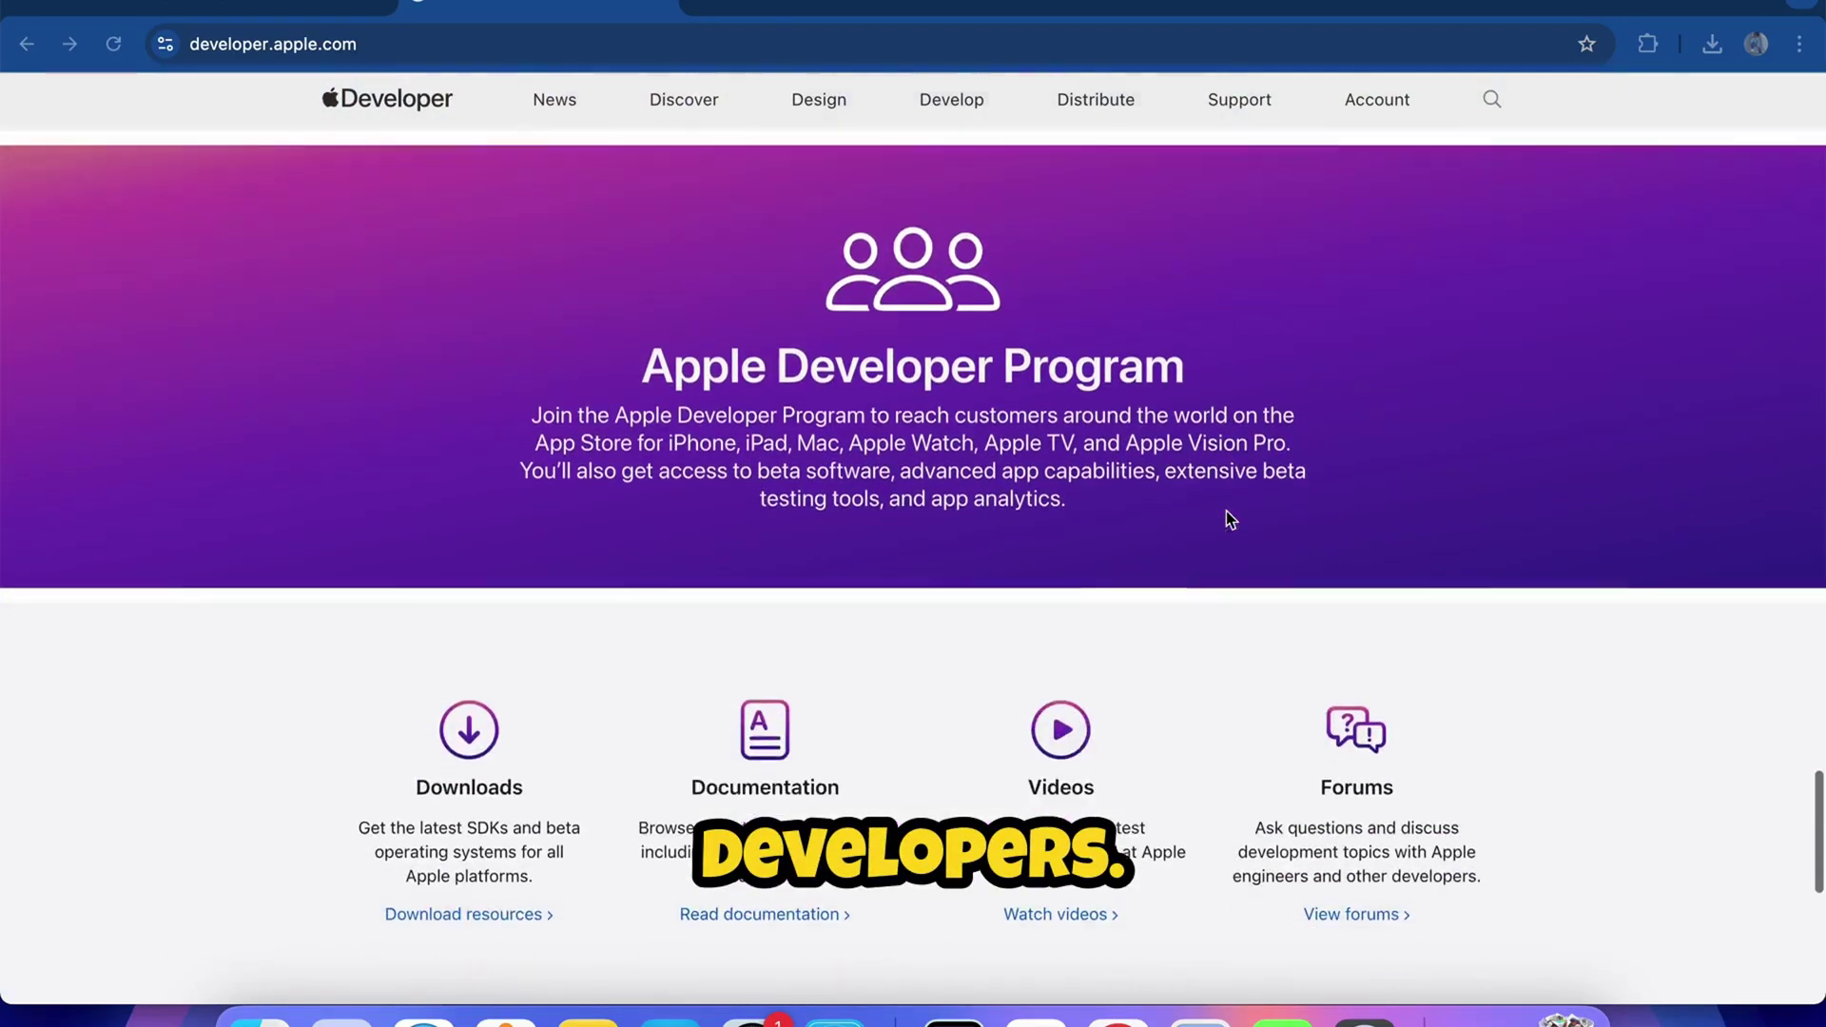
scroll(1226, 514, down, 2)
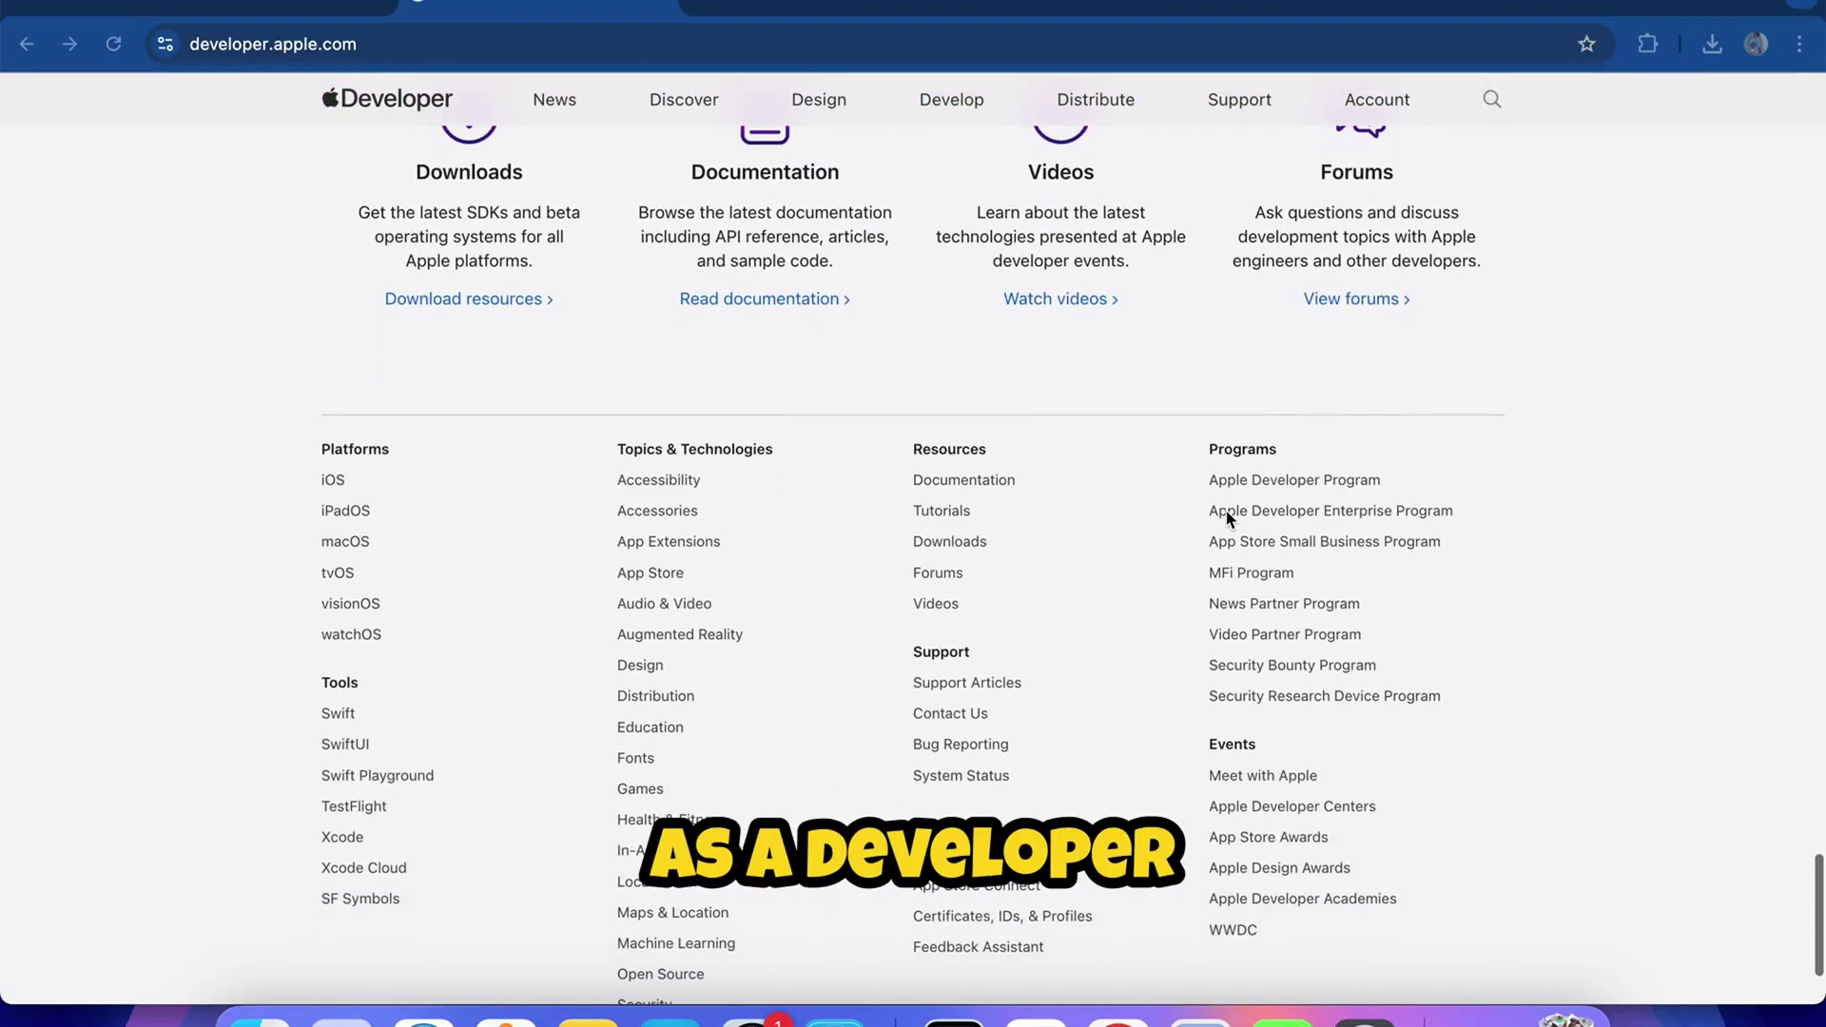
scroll(1226, 518, up, 20)
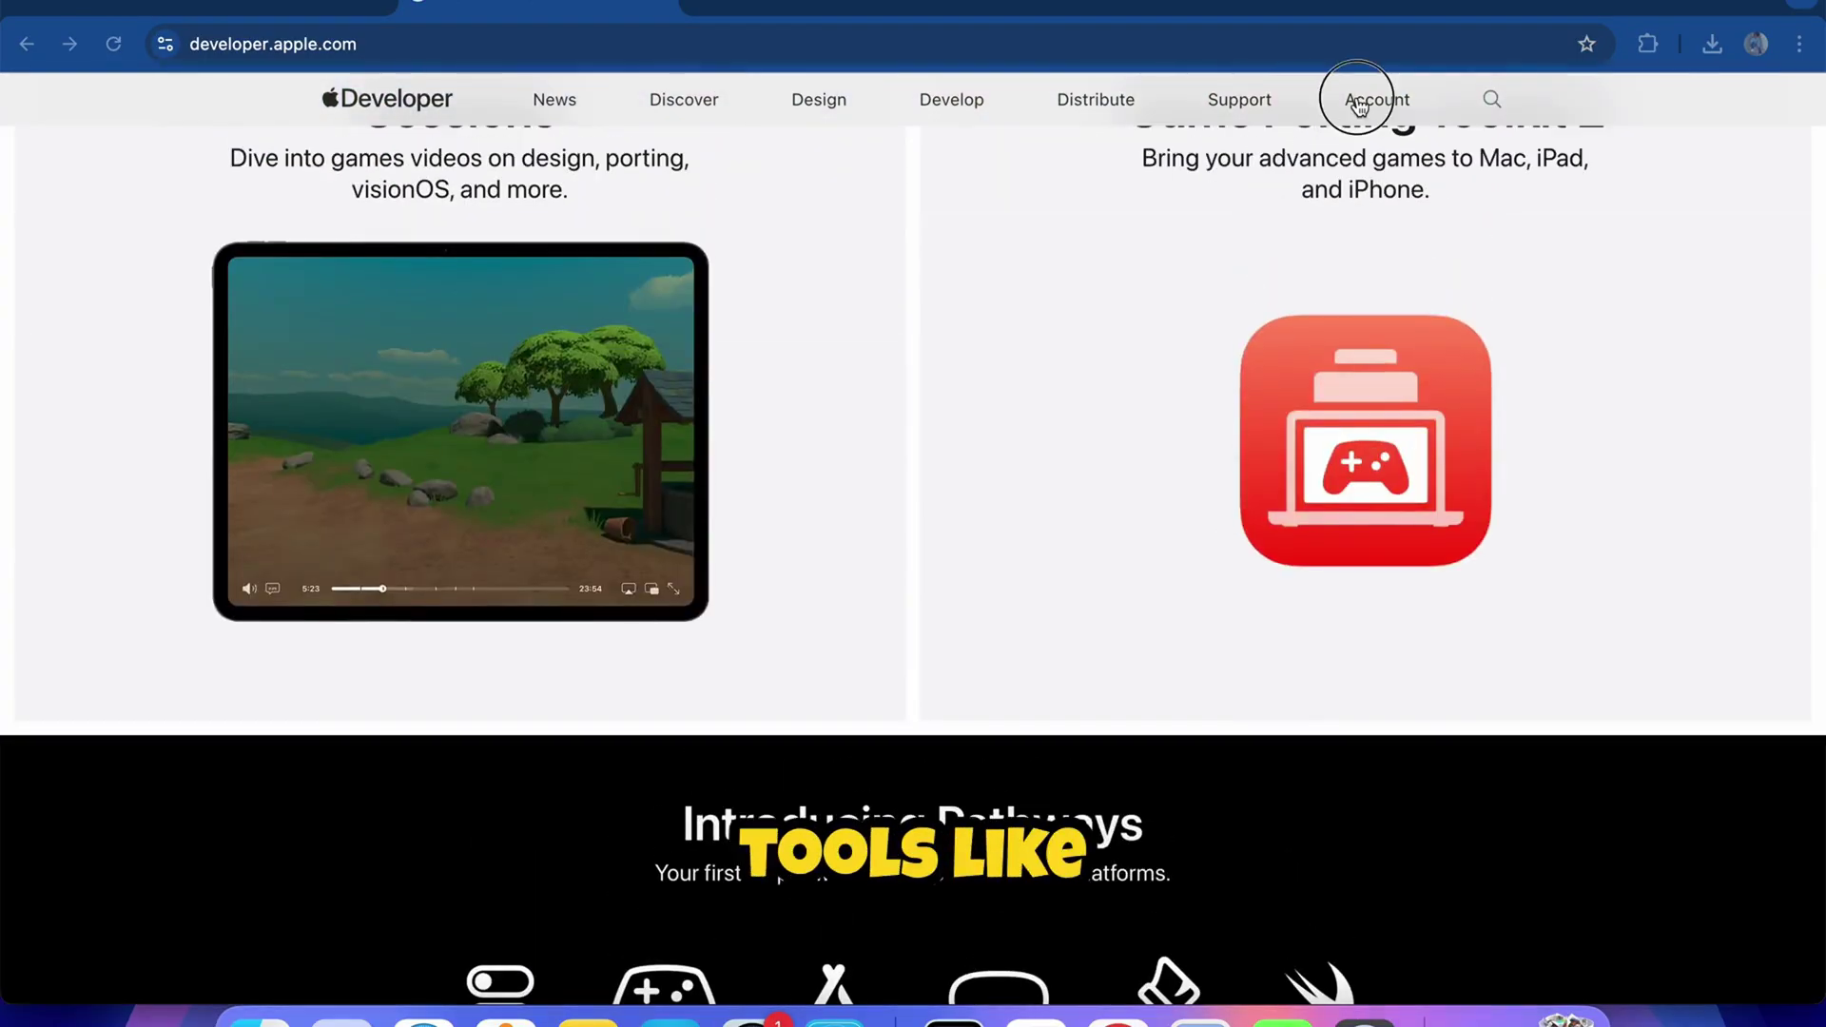
Go to Account in the navigation bar to reach the Sign in to Apple Developer page
click(1358, 107)
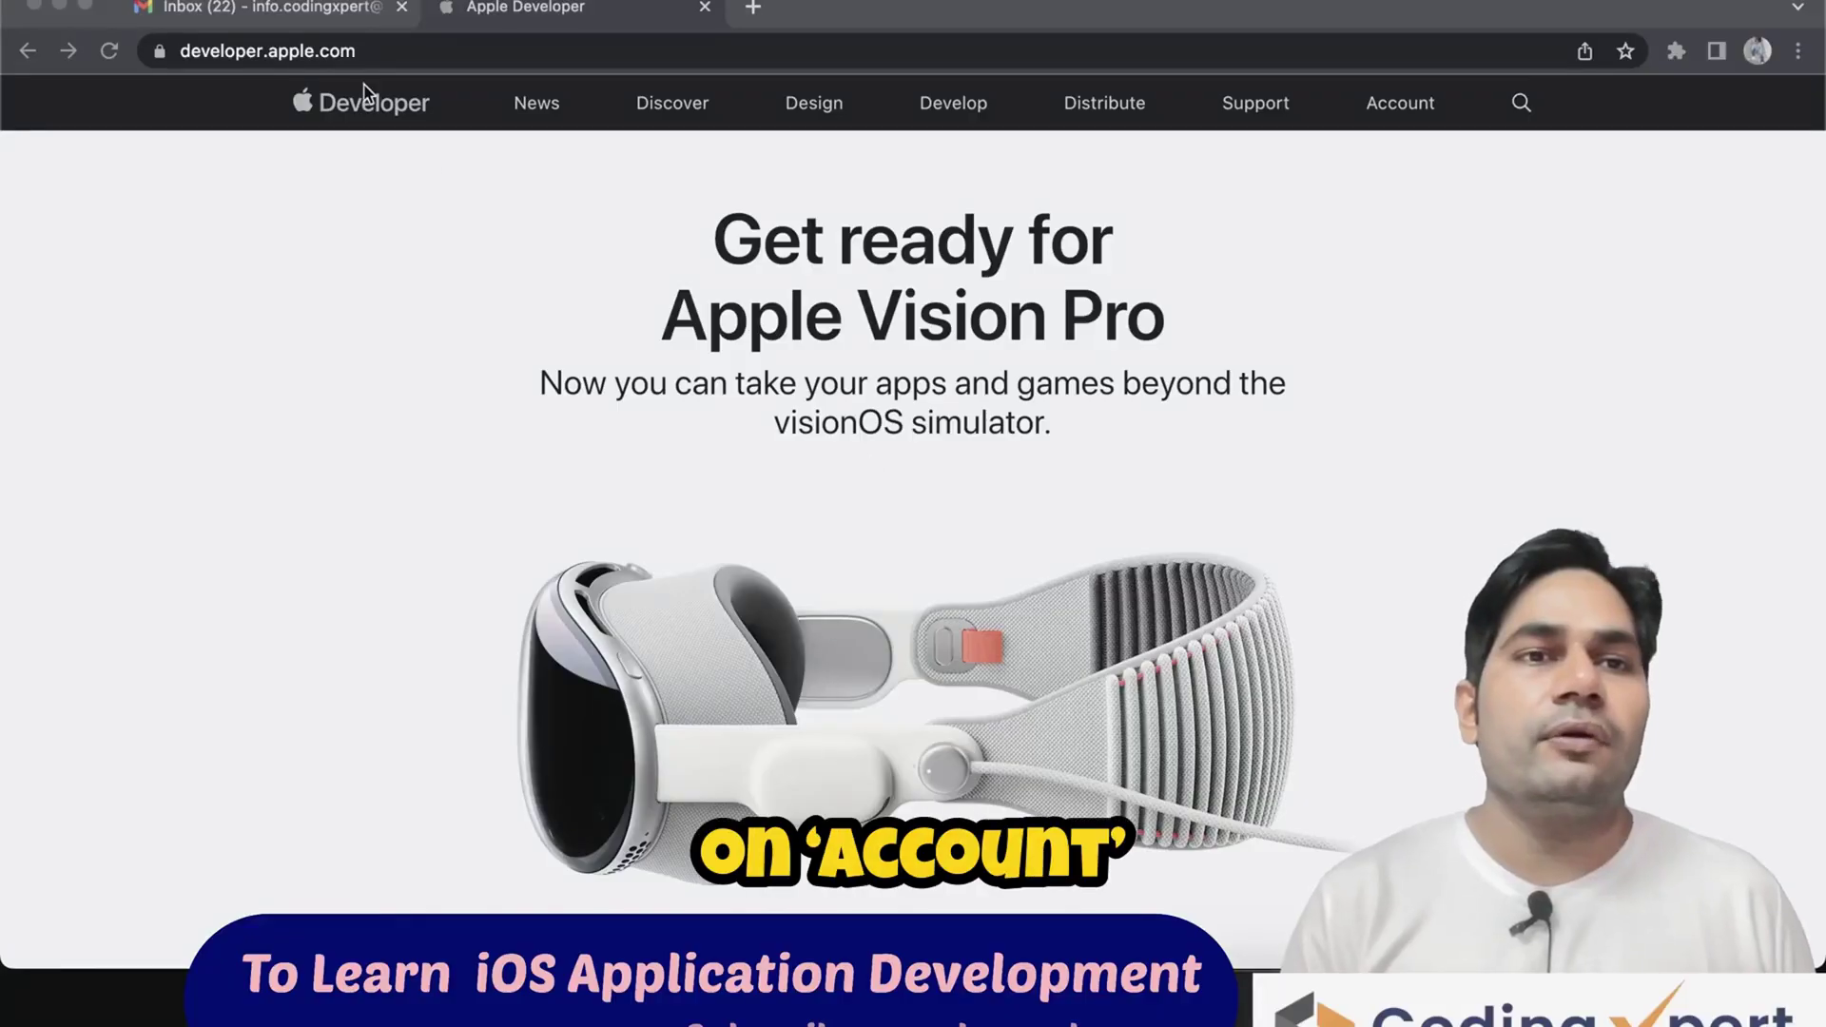
click(1397, 114)
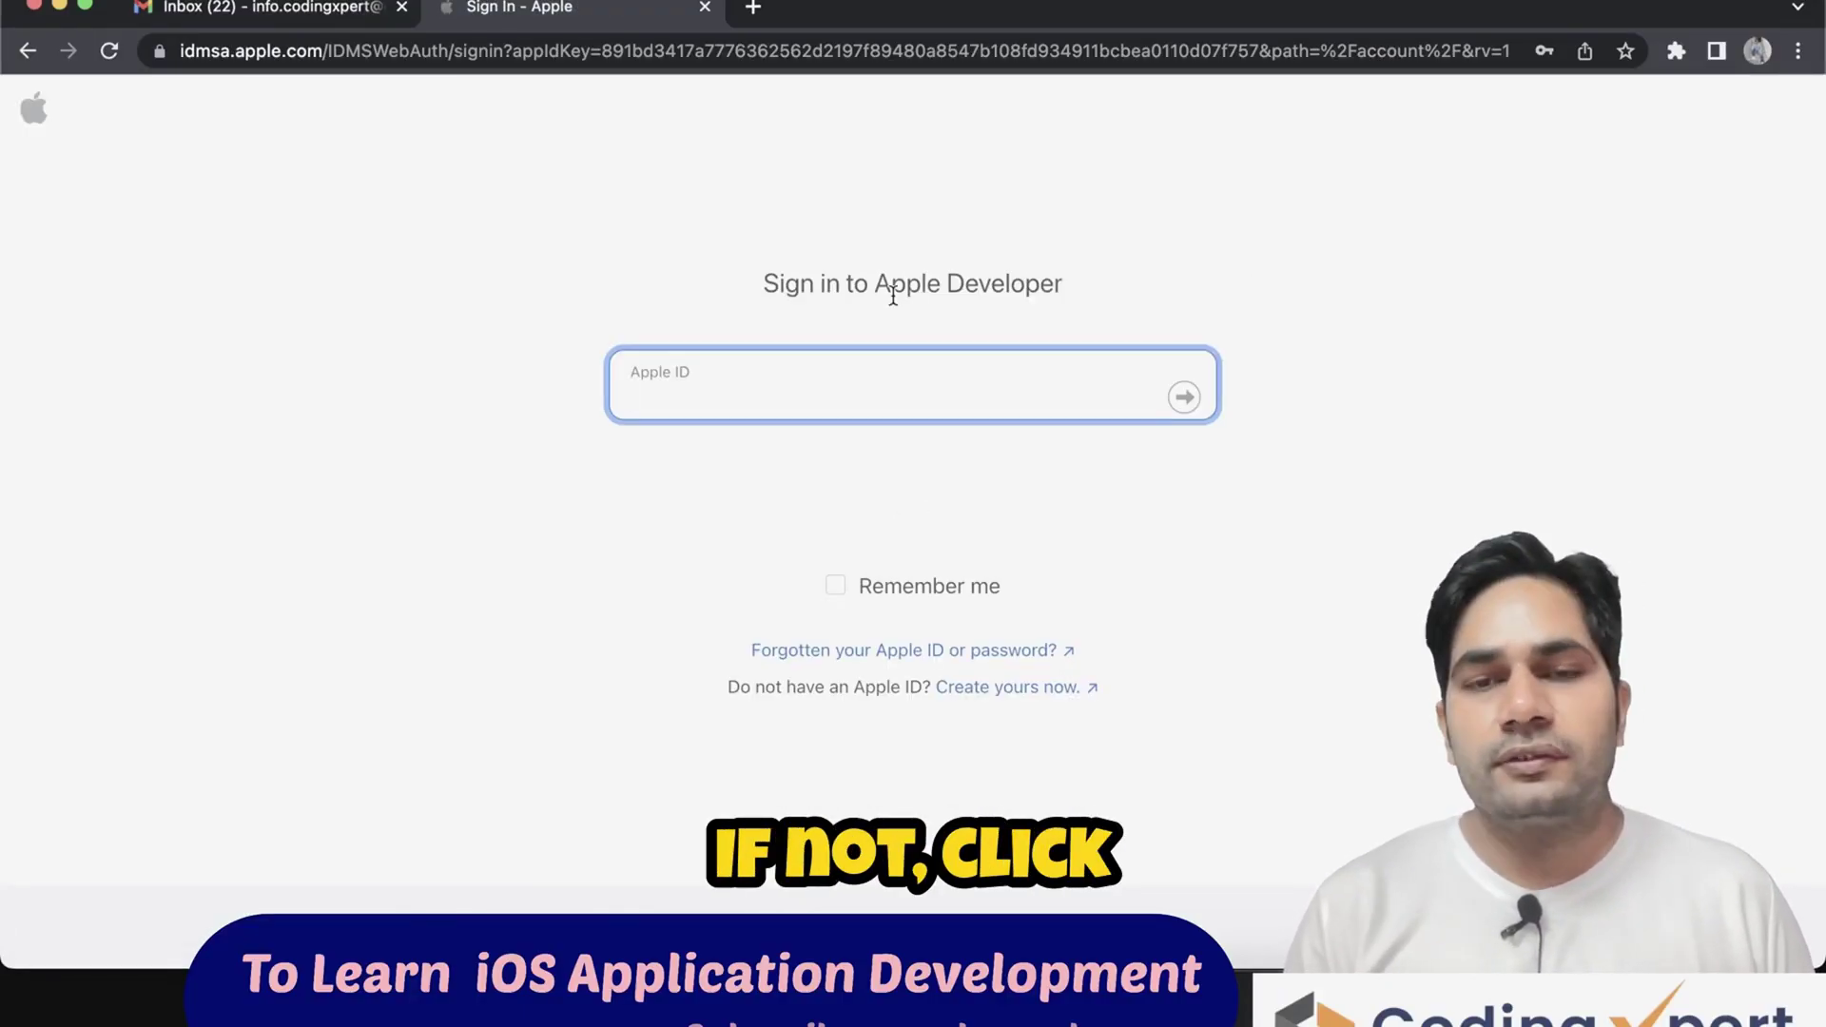
click(1191, 253)
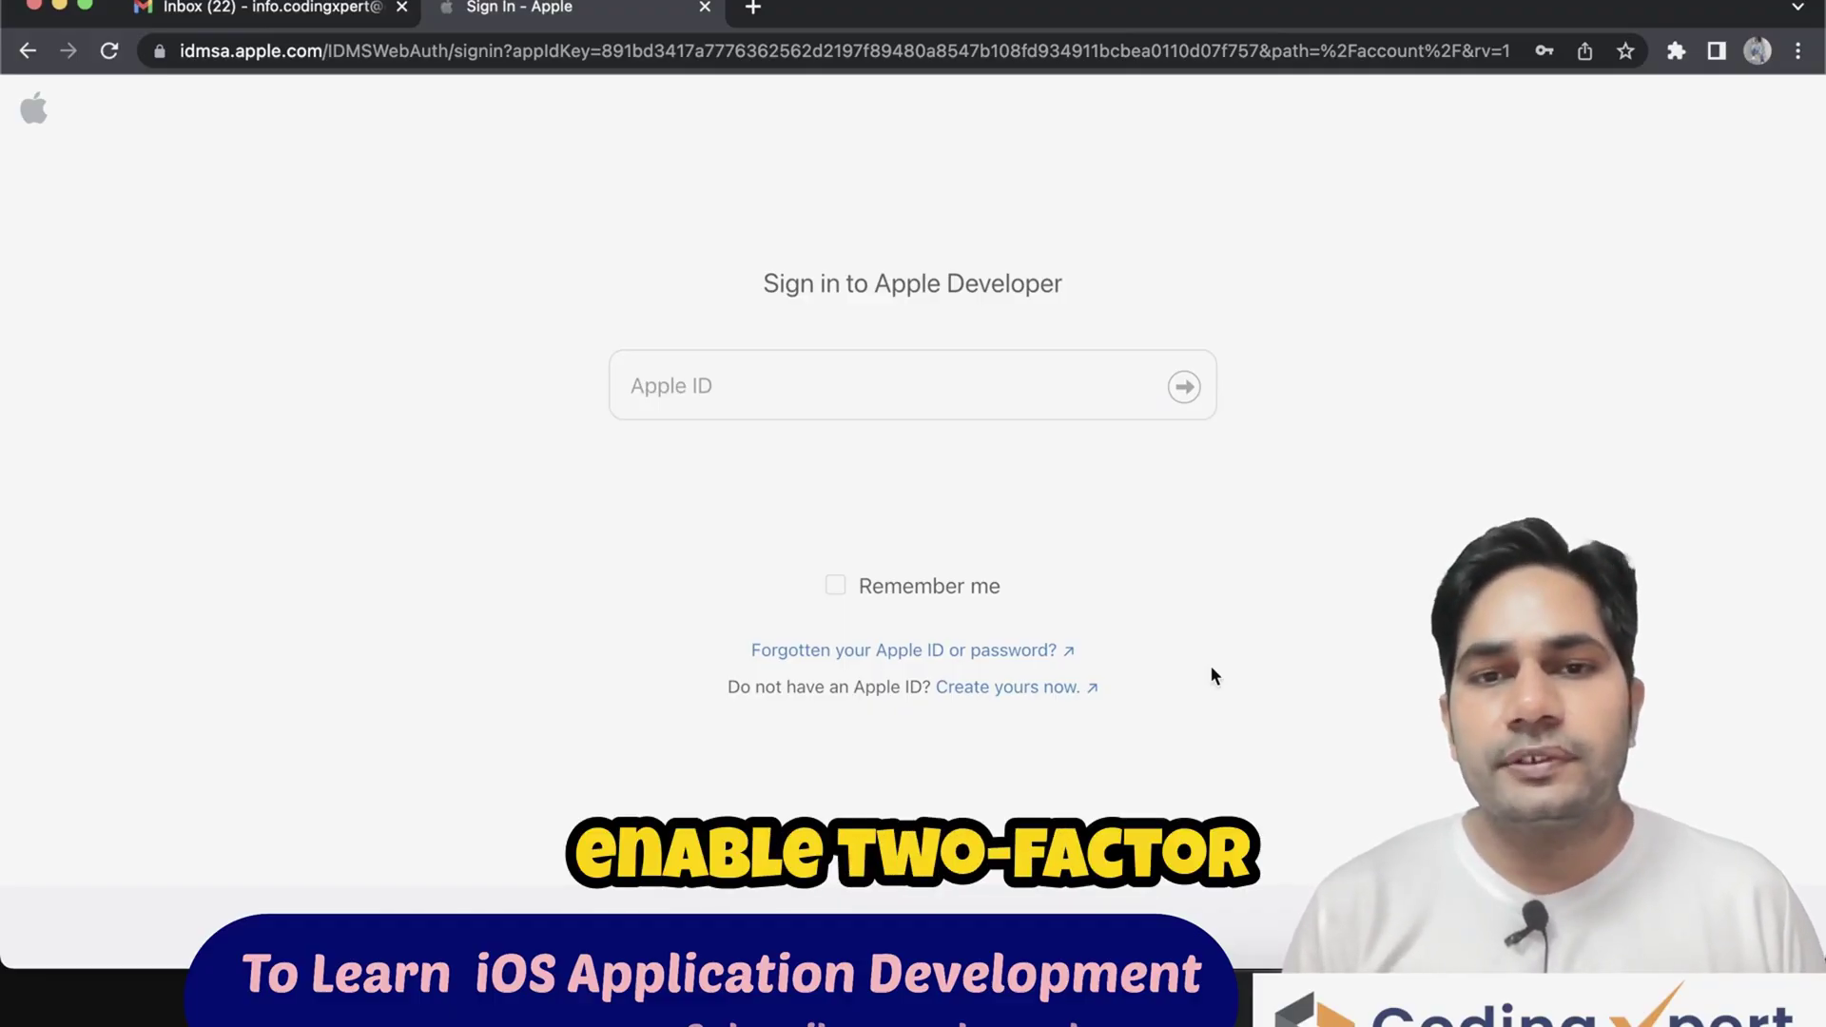
Start creating a new Apple ID and enter the first and last name
click(1049, 695)
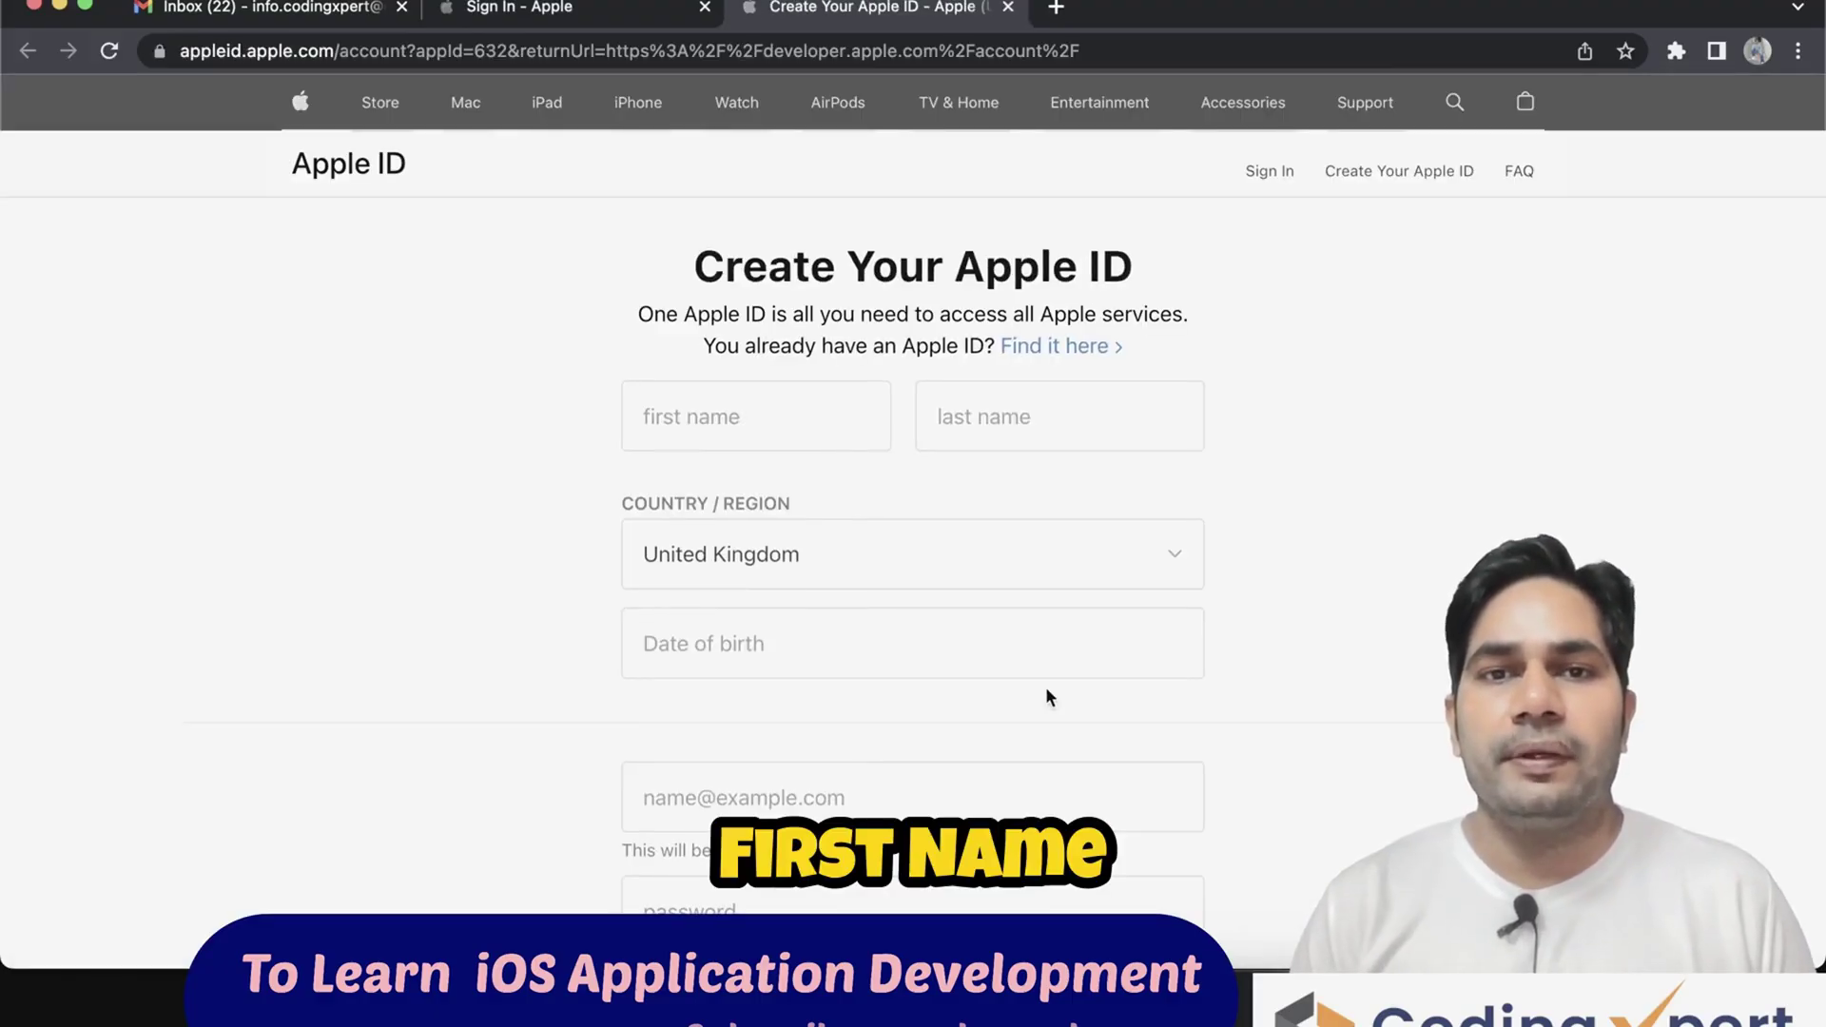
click(734, 409)
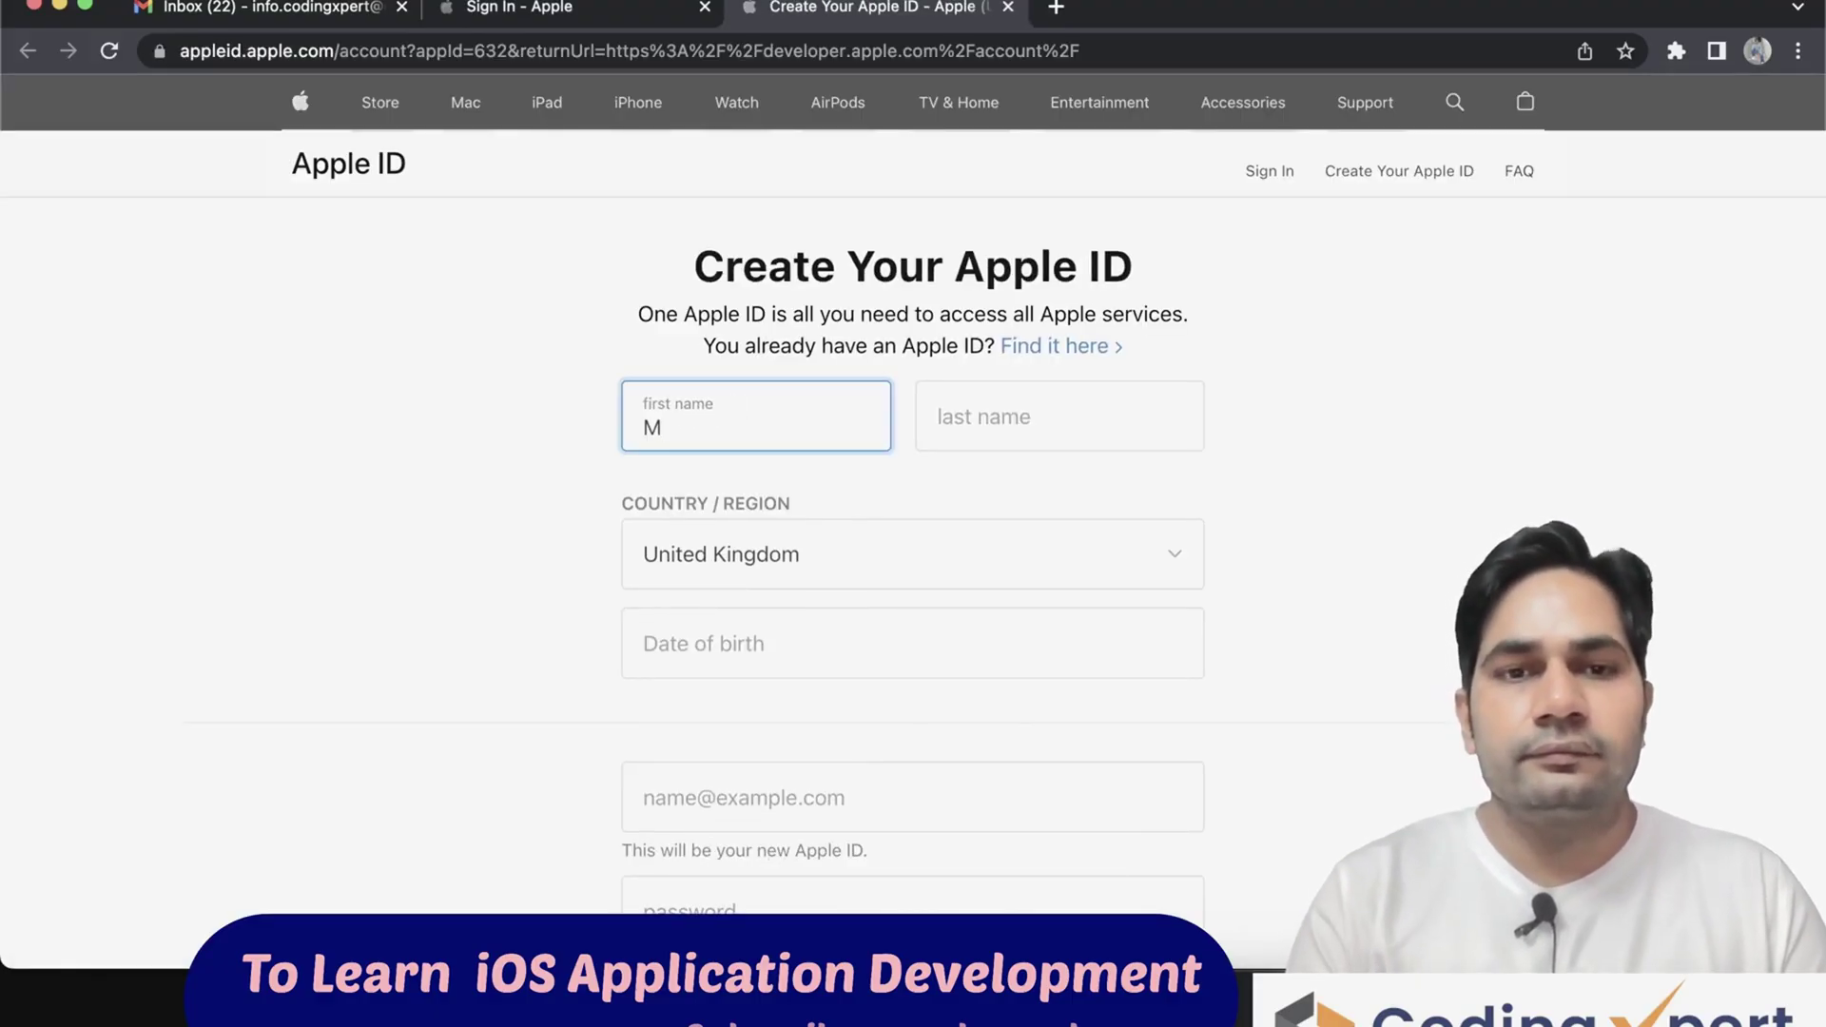
text(Mahes)
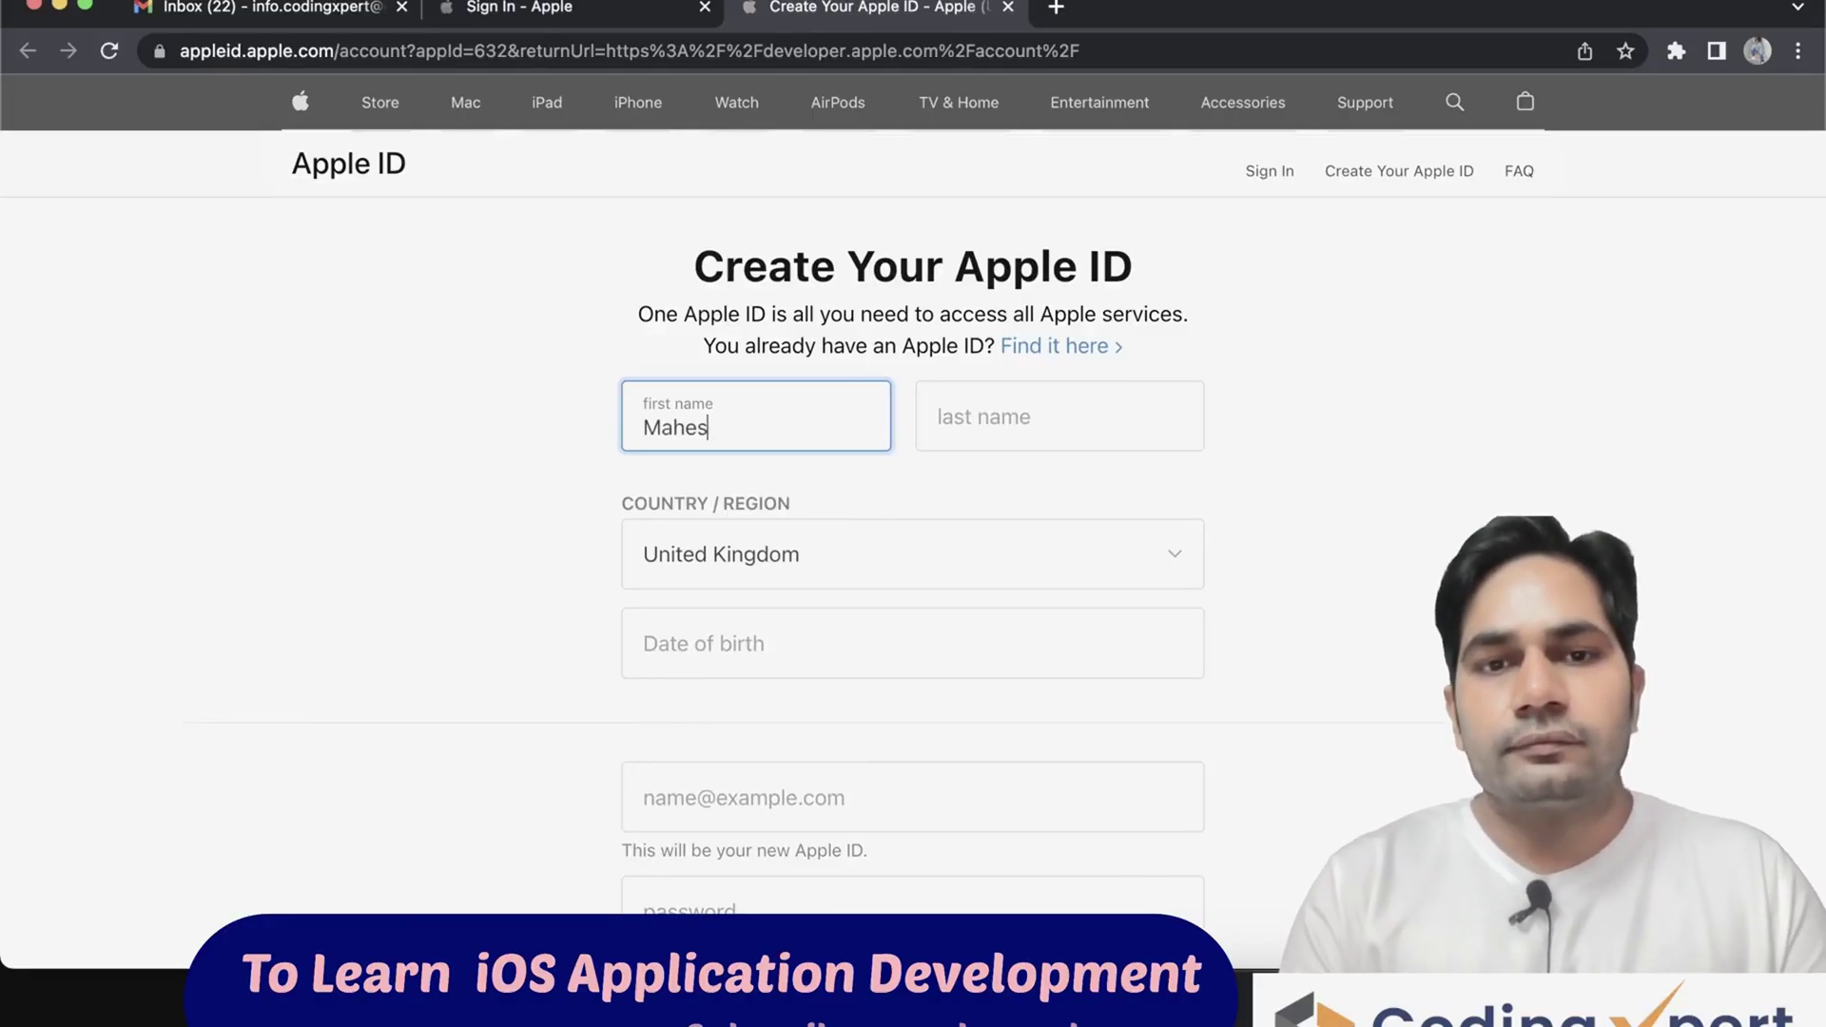
text(h)
click(1030, 411)
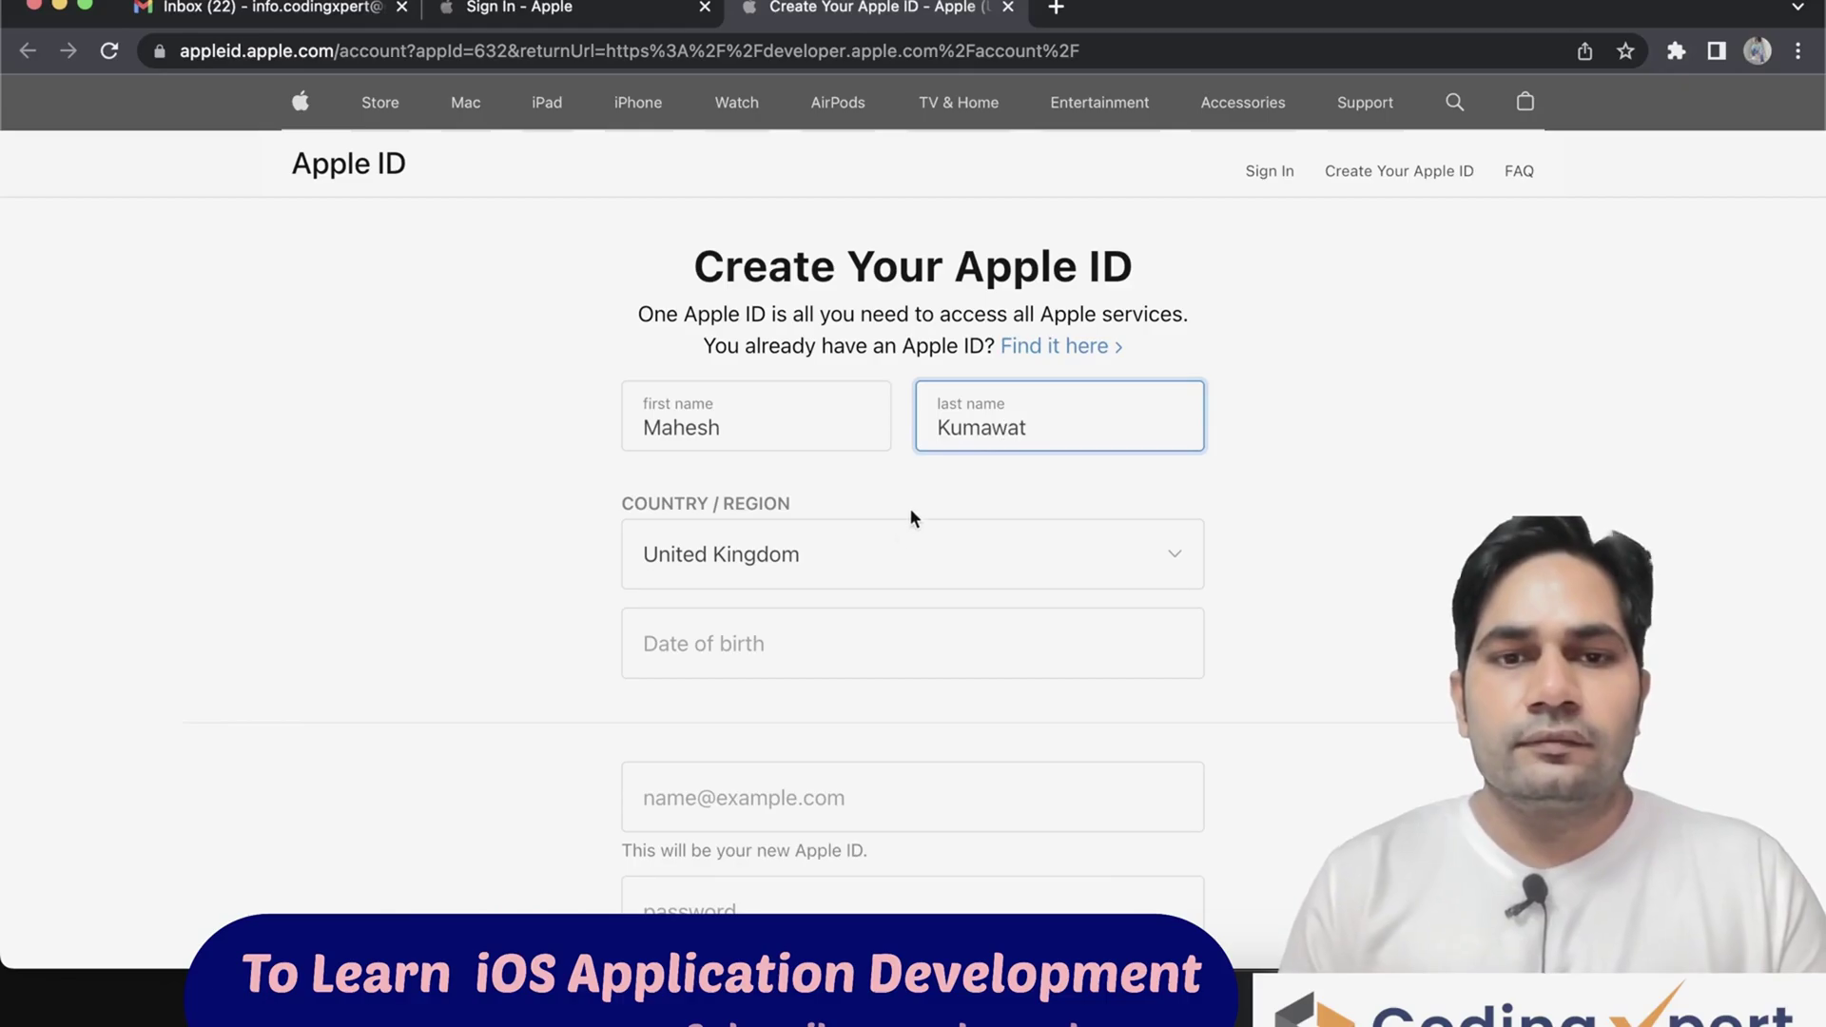
Set Country/Region to India and enter the date of birth
click(887, 559)
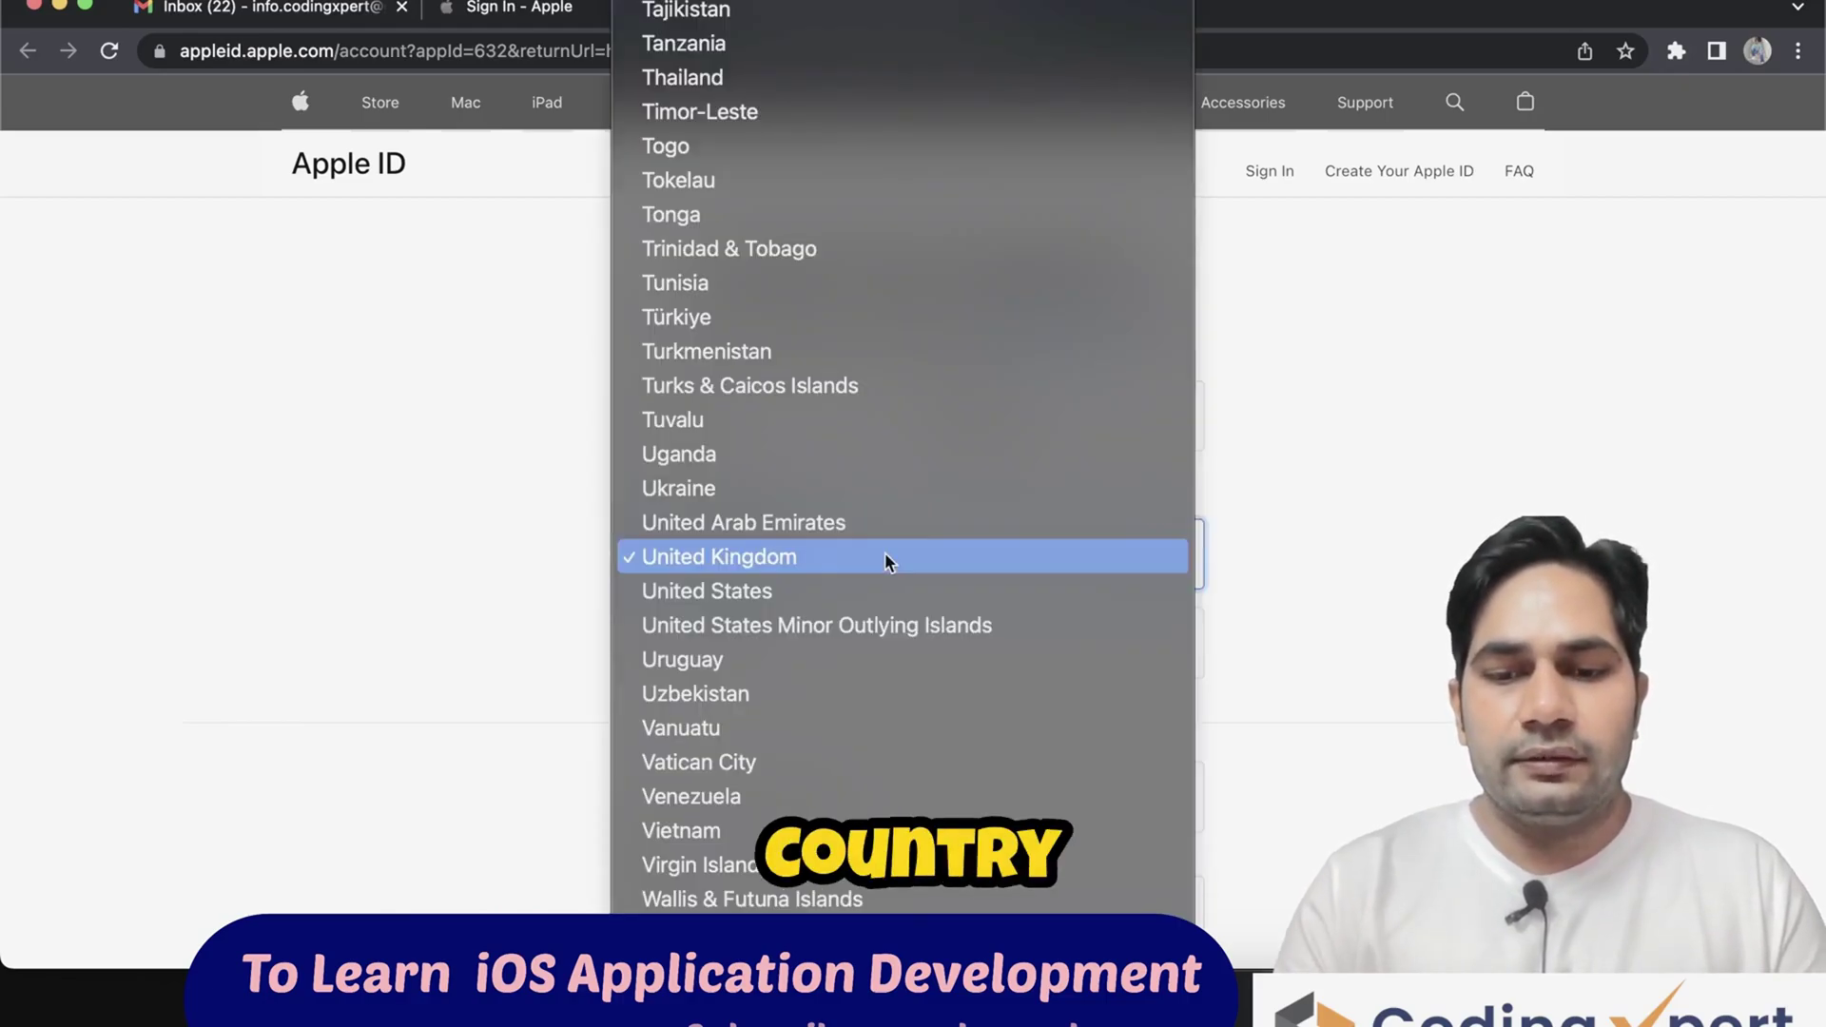
text(india)
key(Return)
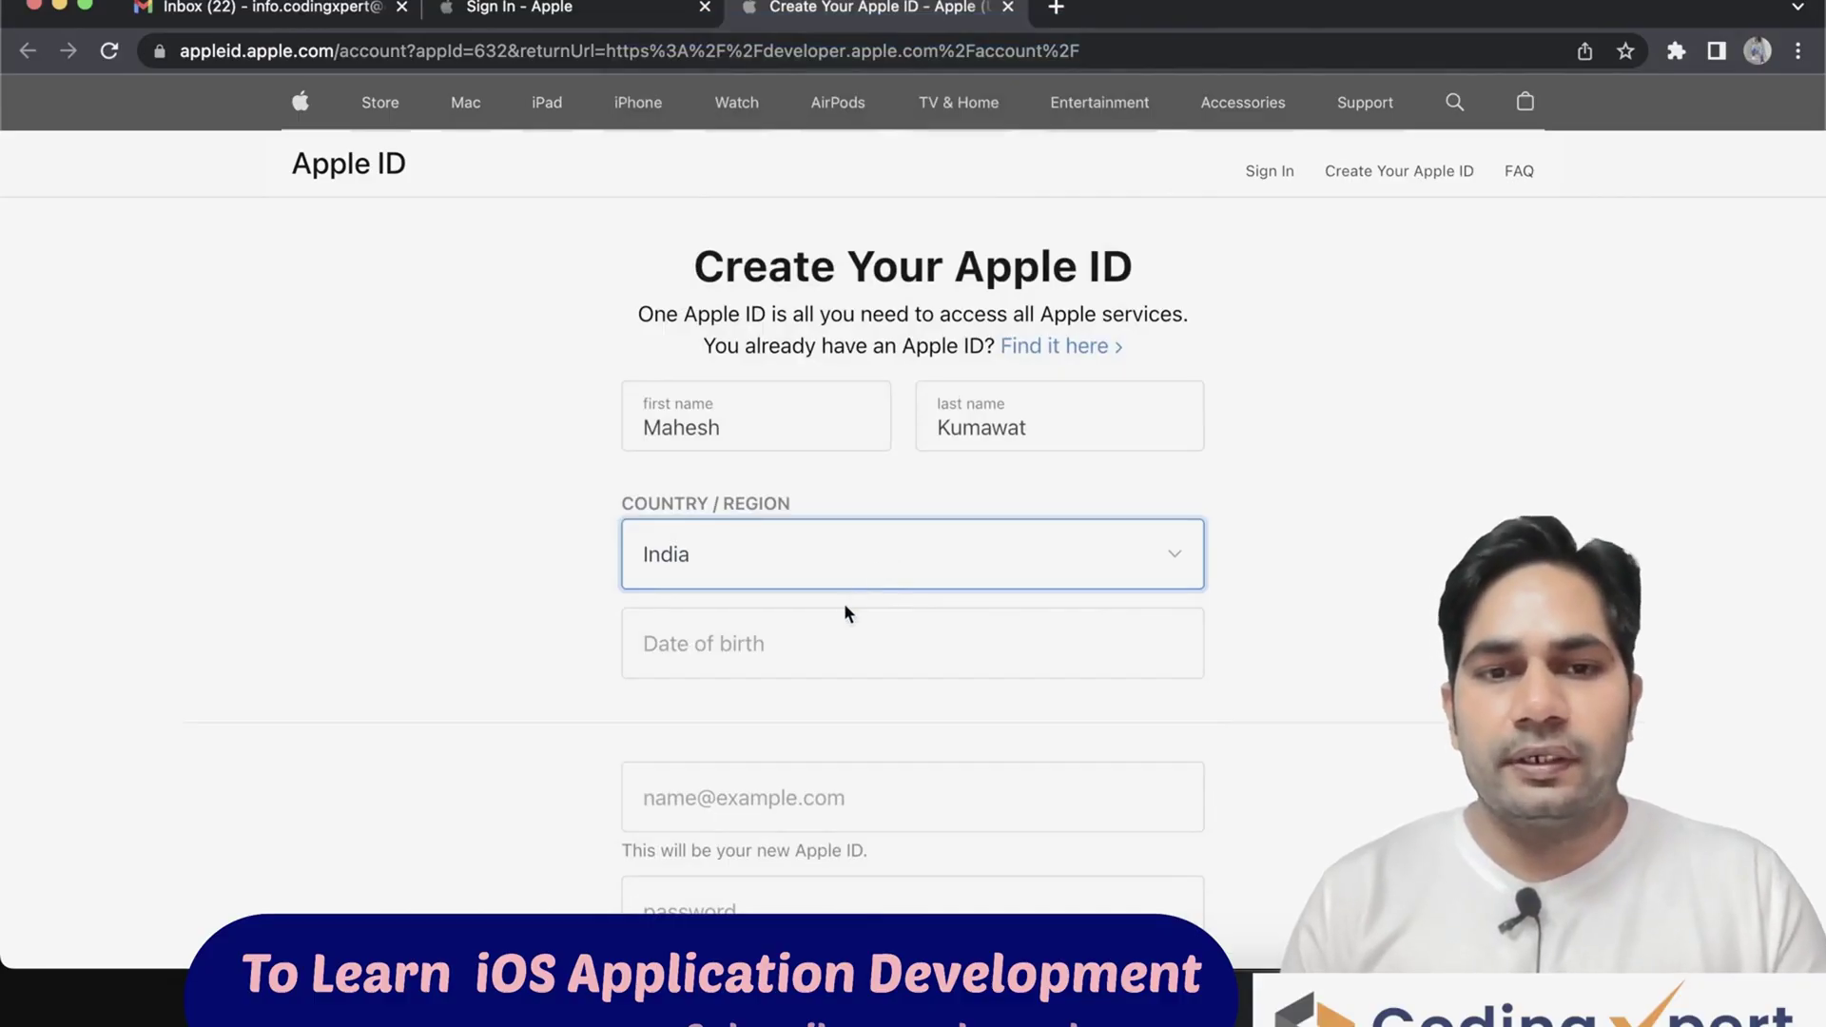
click(832, 628)
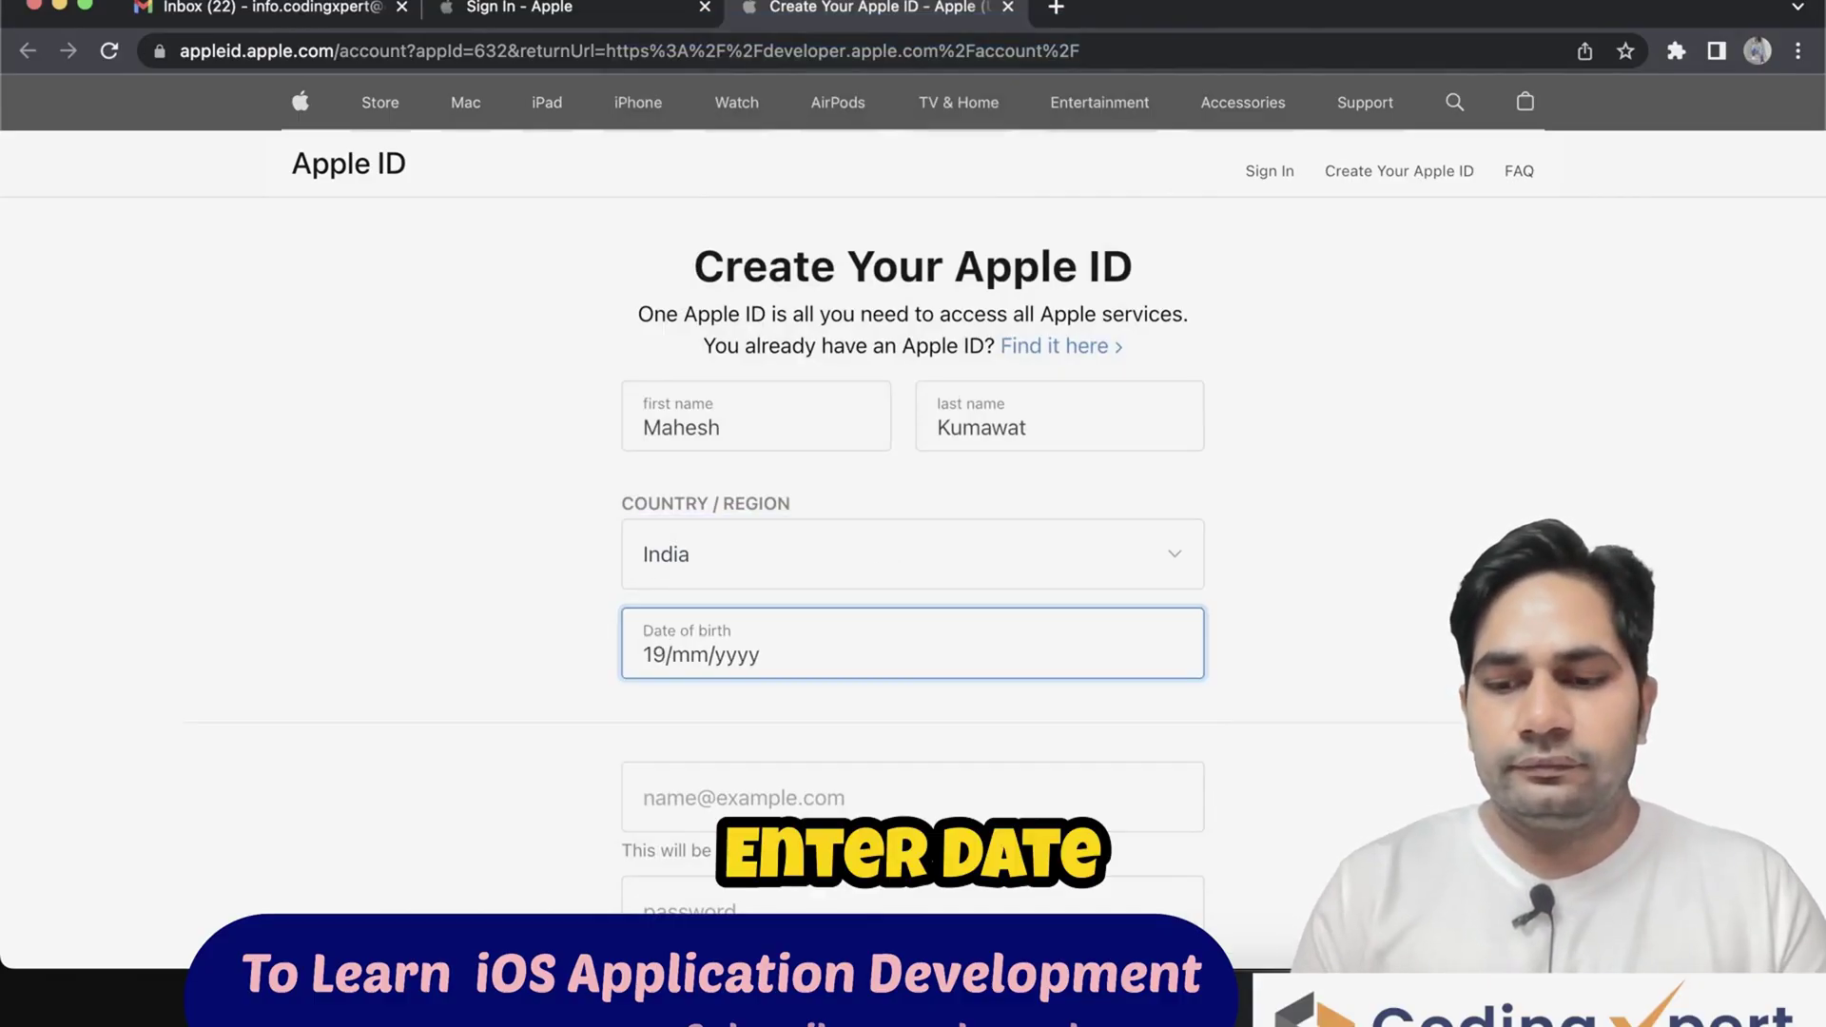
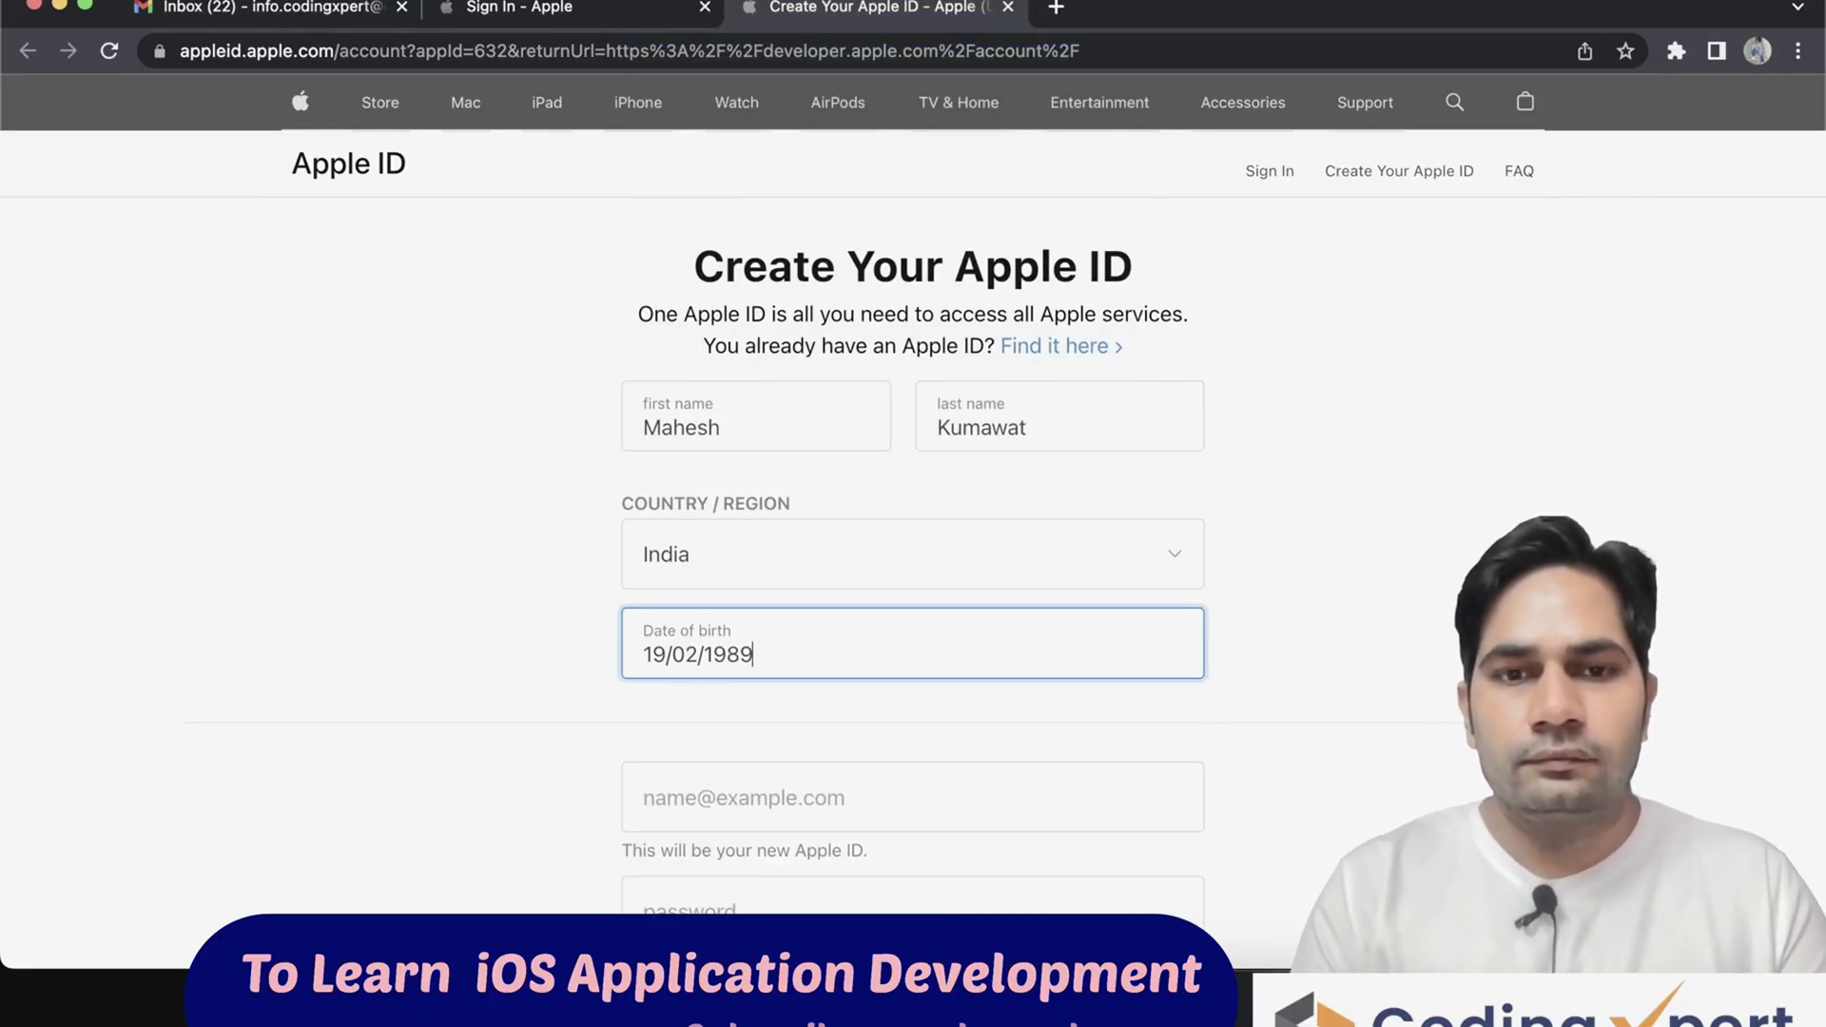
Enter the e-mail address, the account password and its confirmation
click(962, 656)
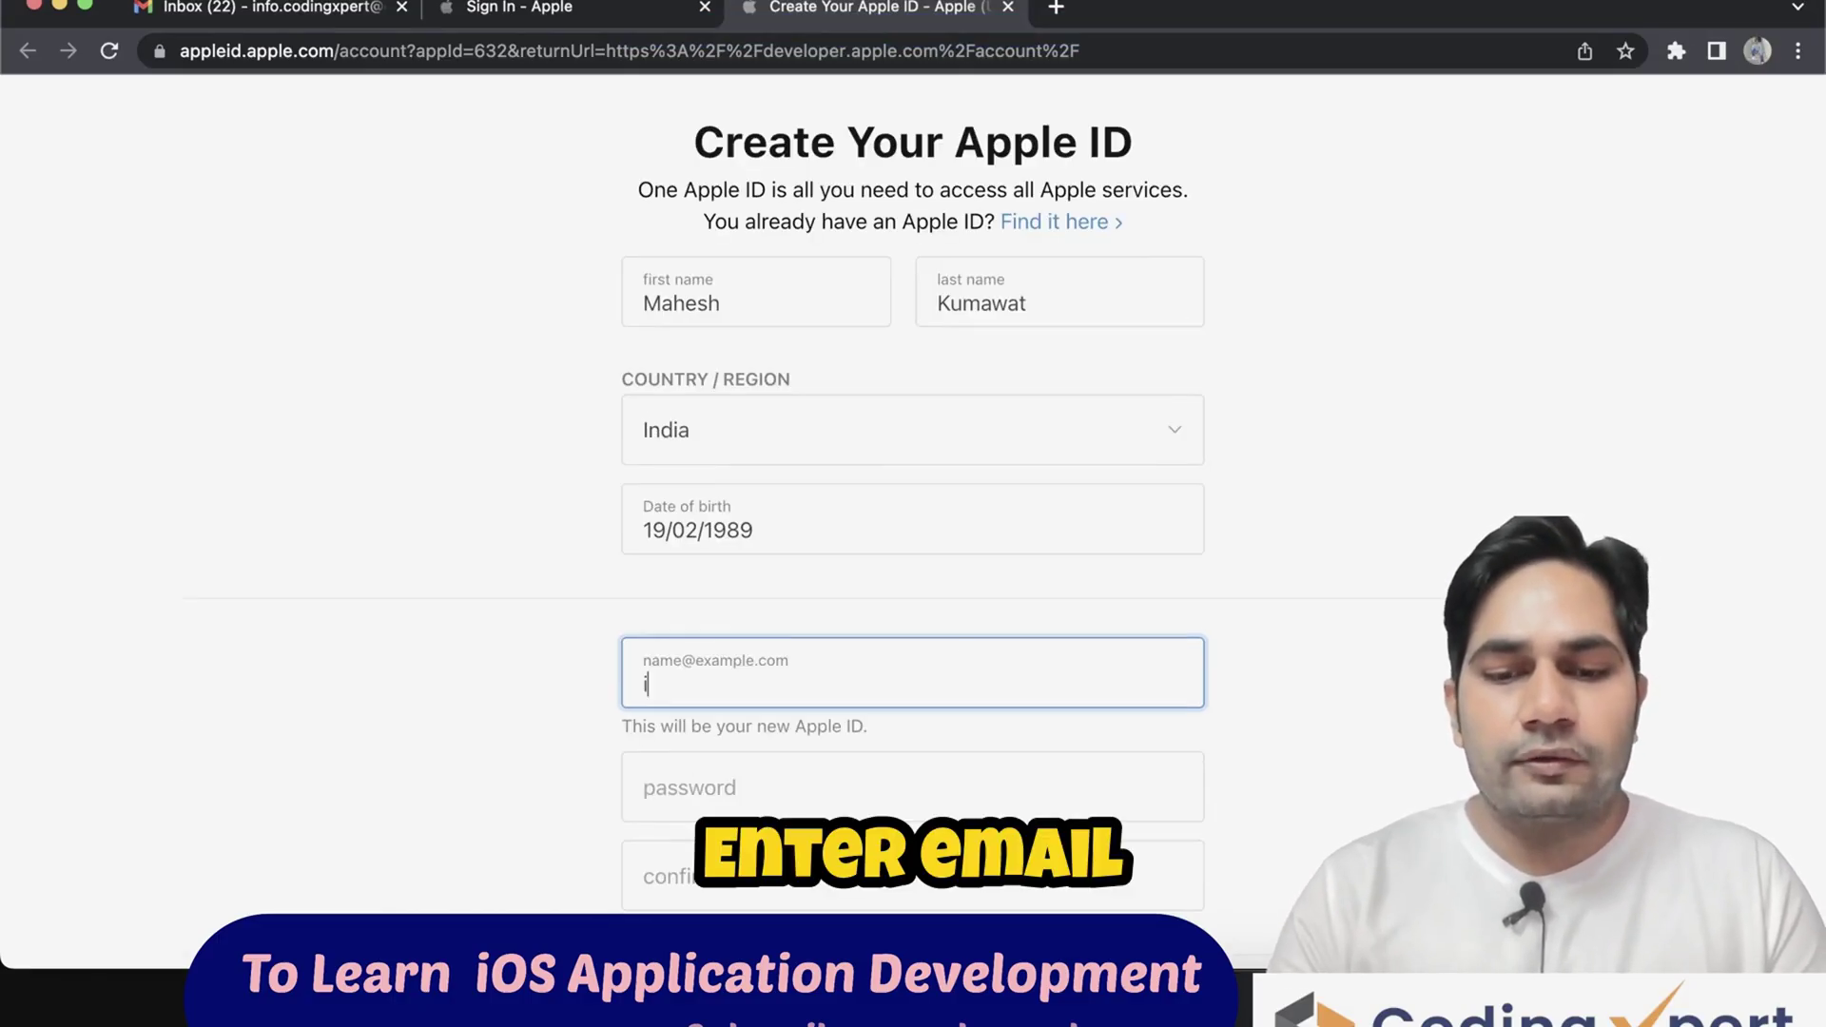
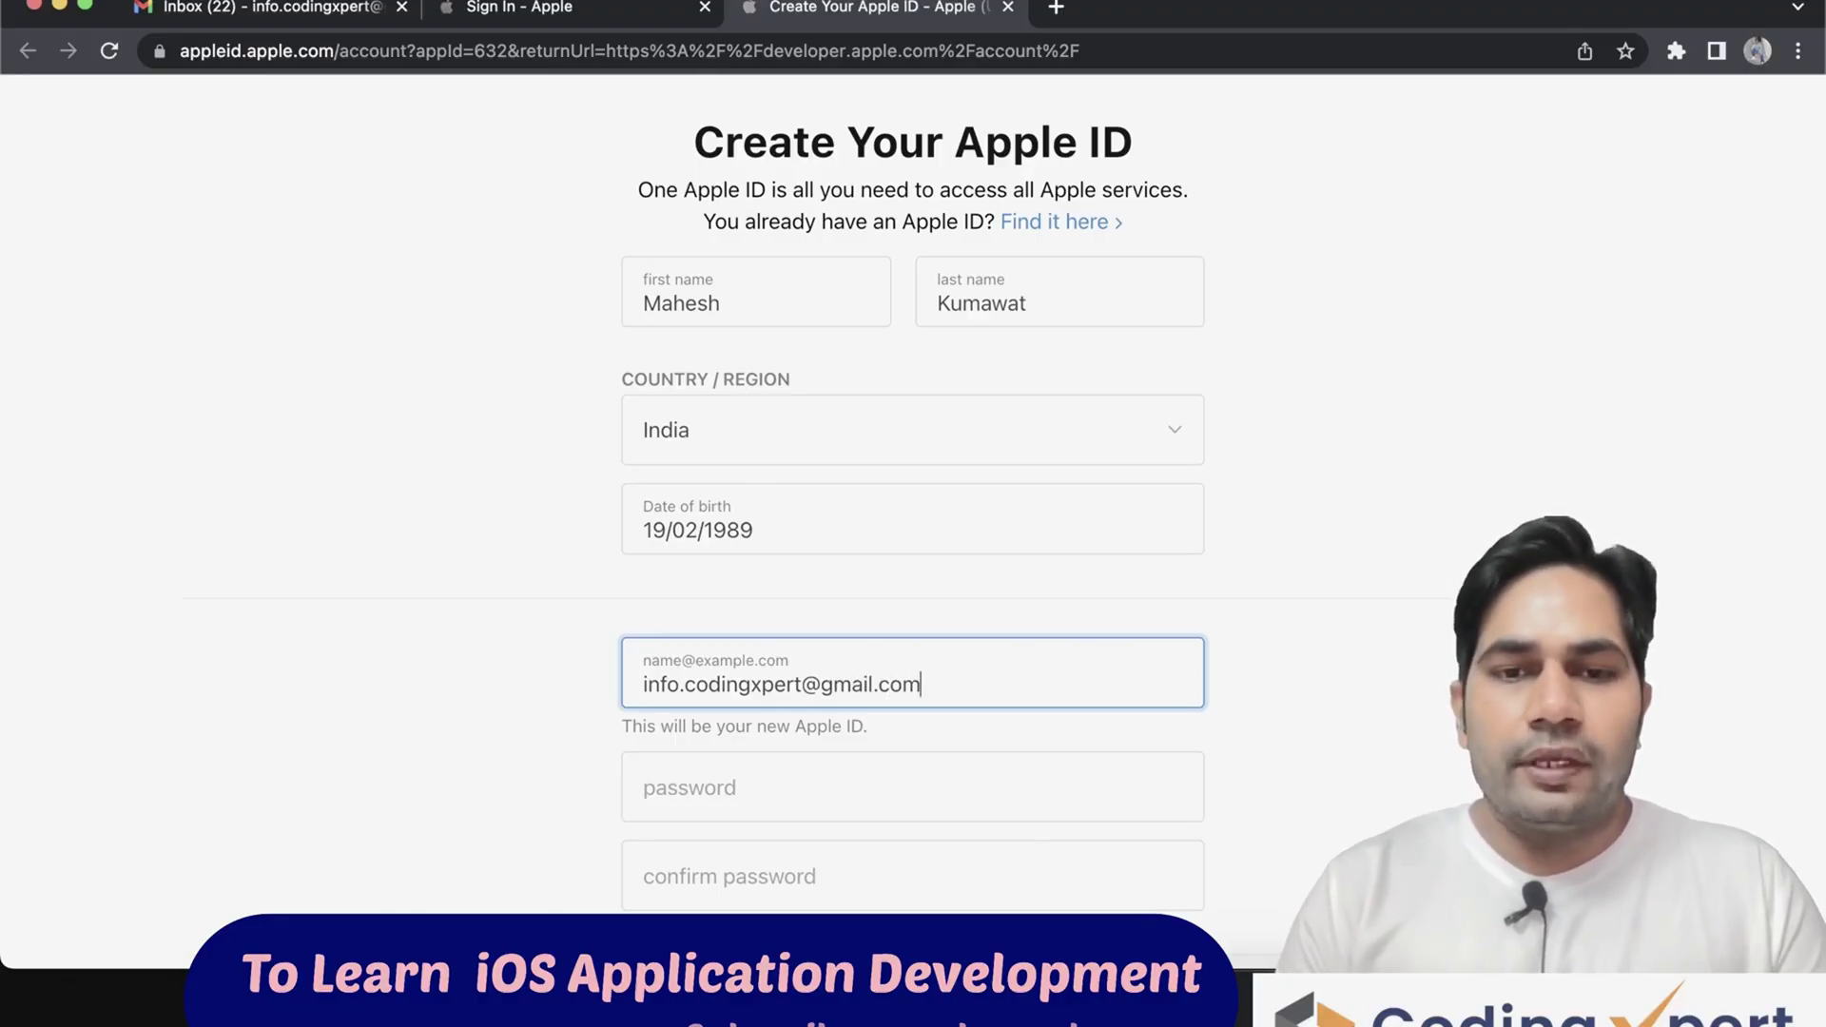
scroll(799, 650, down, 2)
click(799, 649)
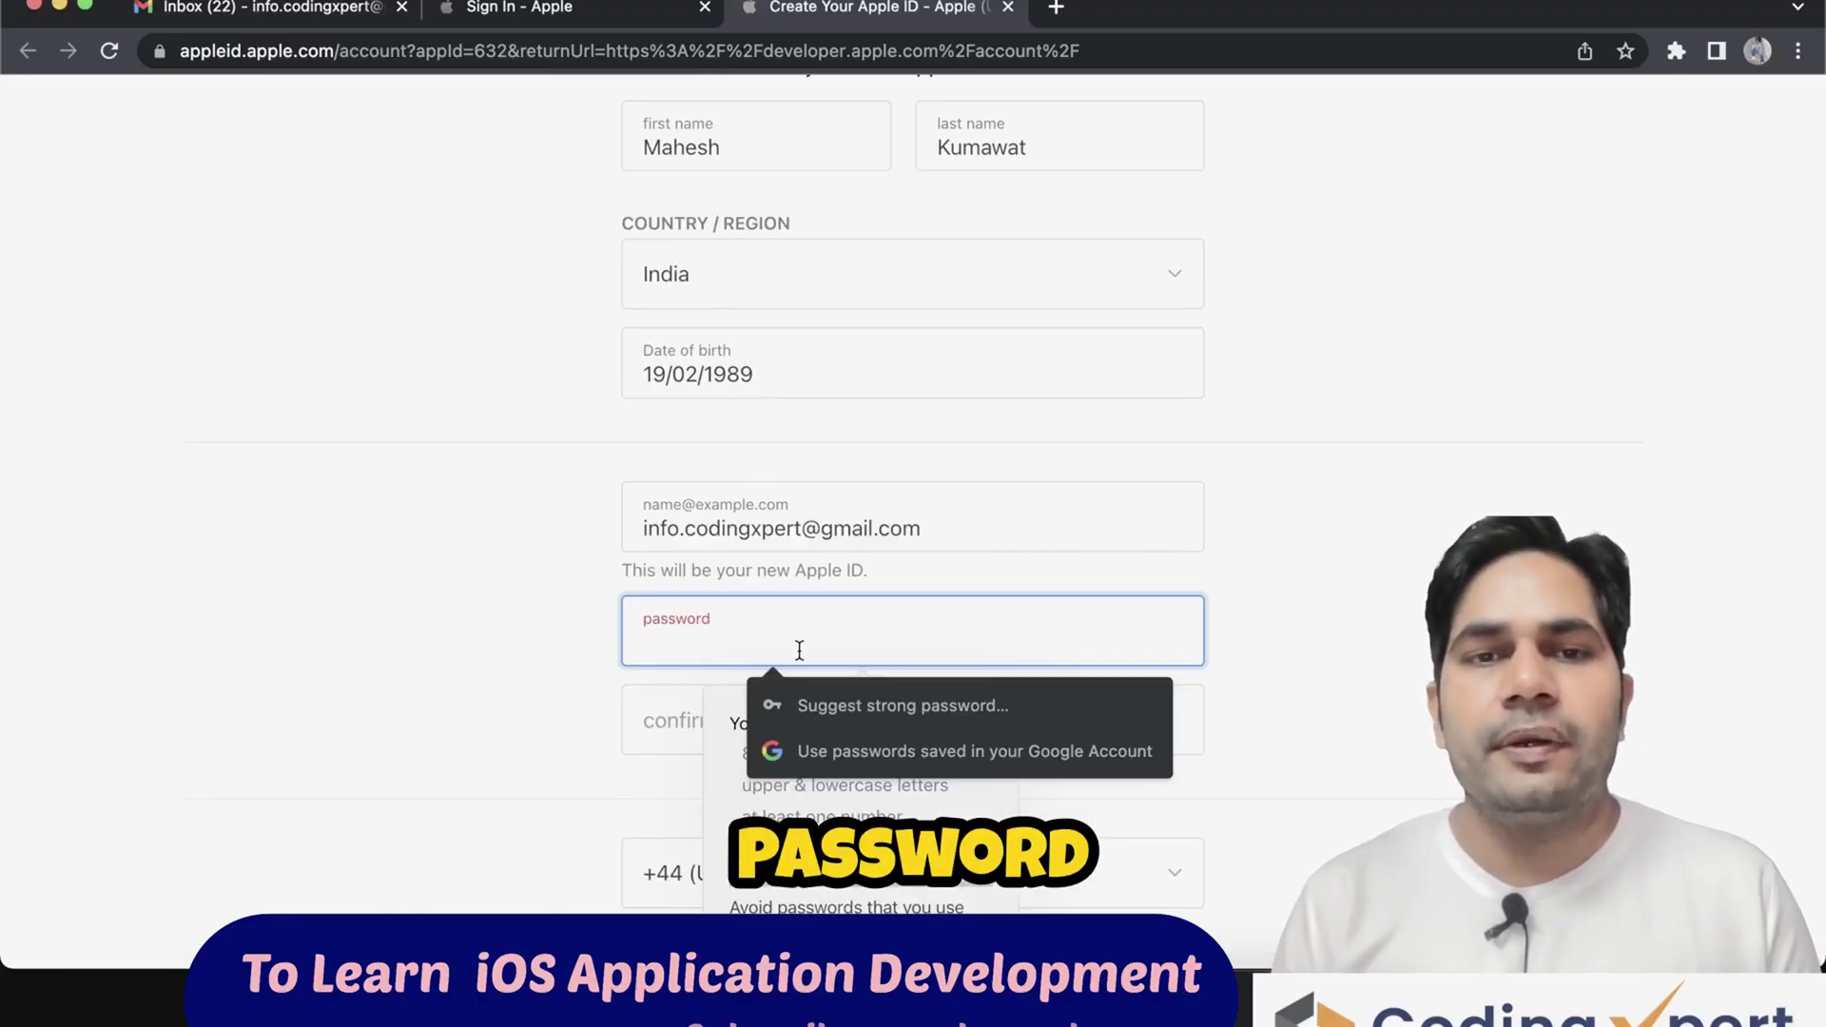
text(•)
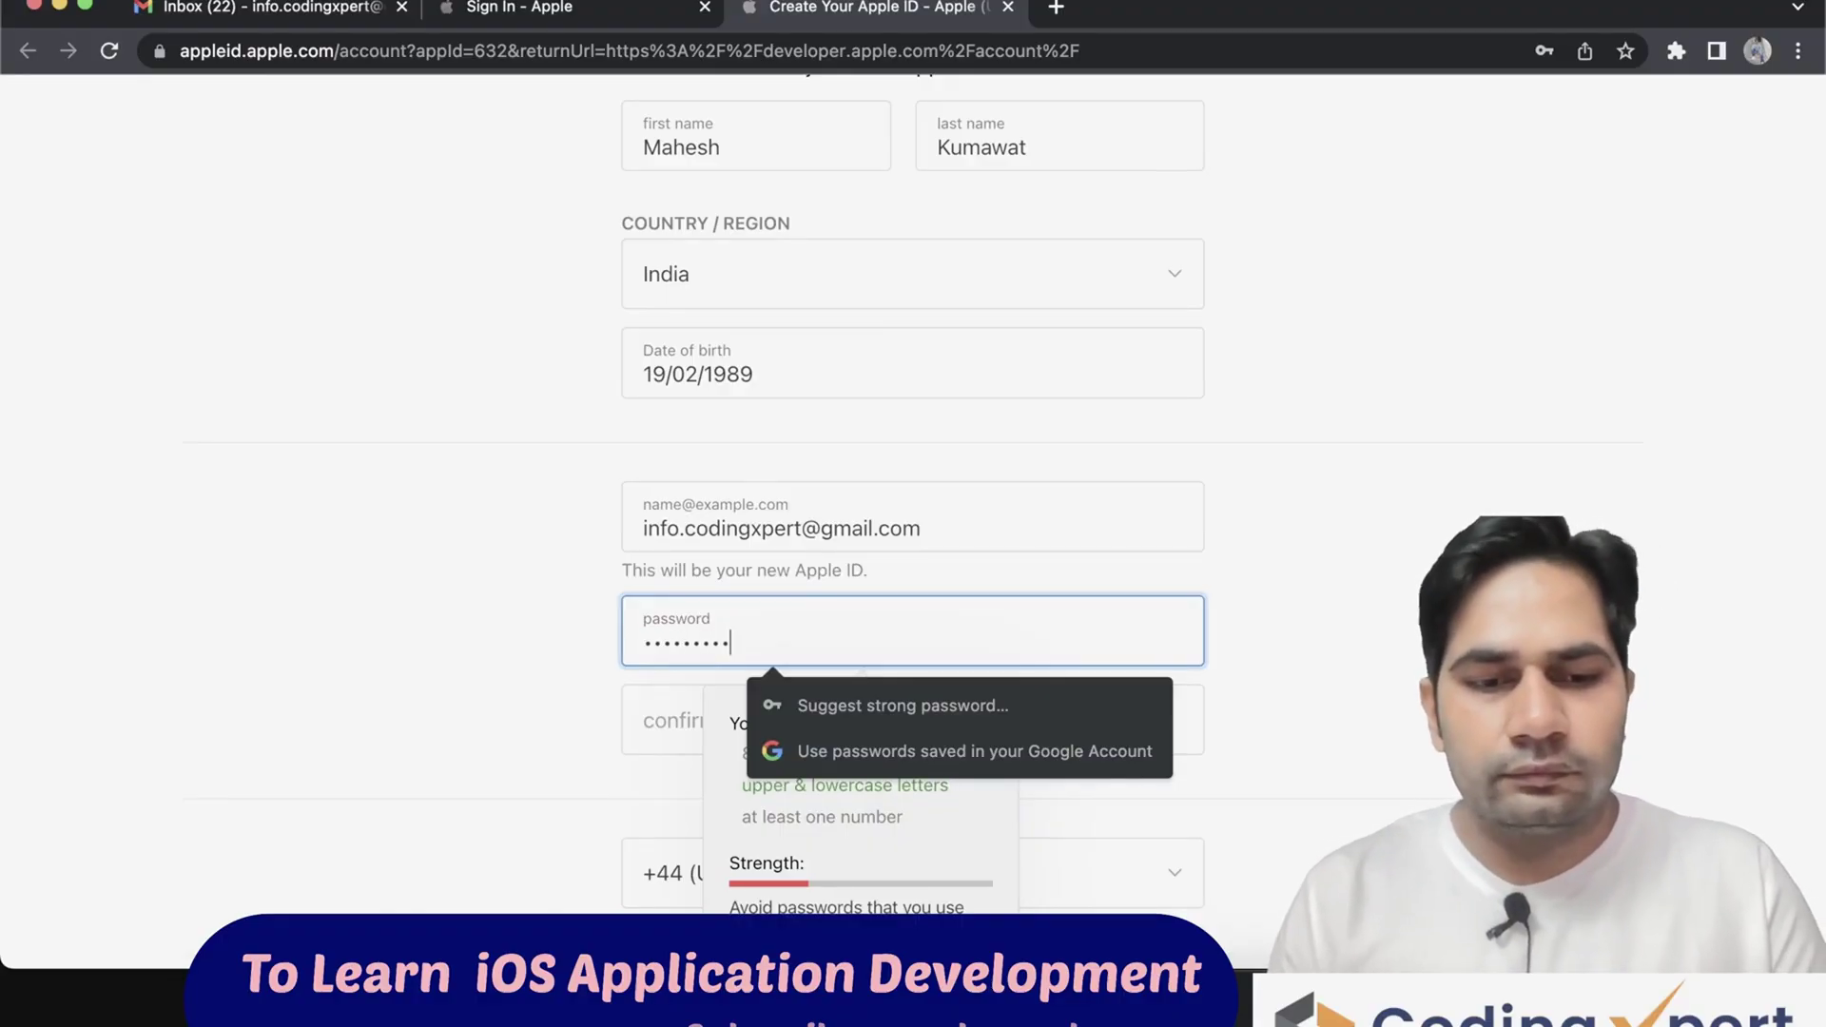
text(•)
click(661, 726)
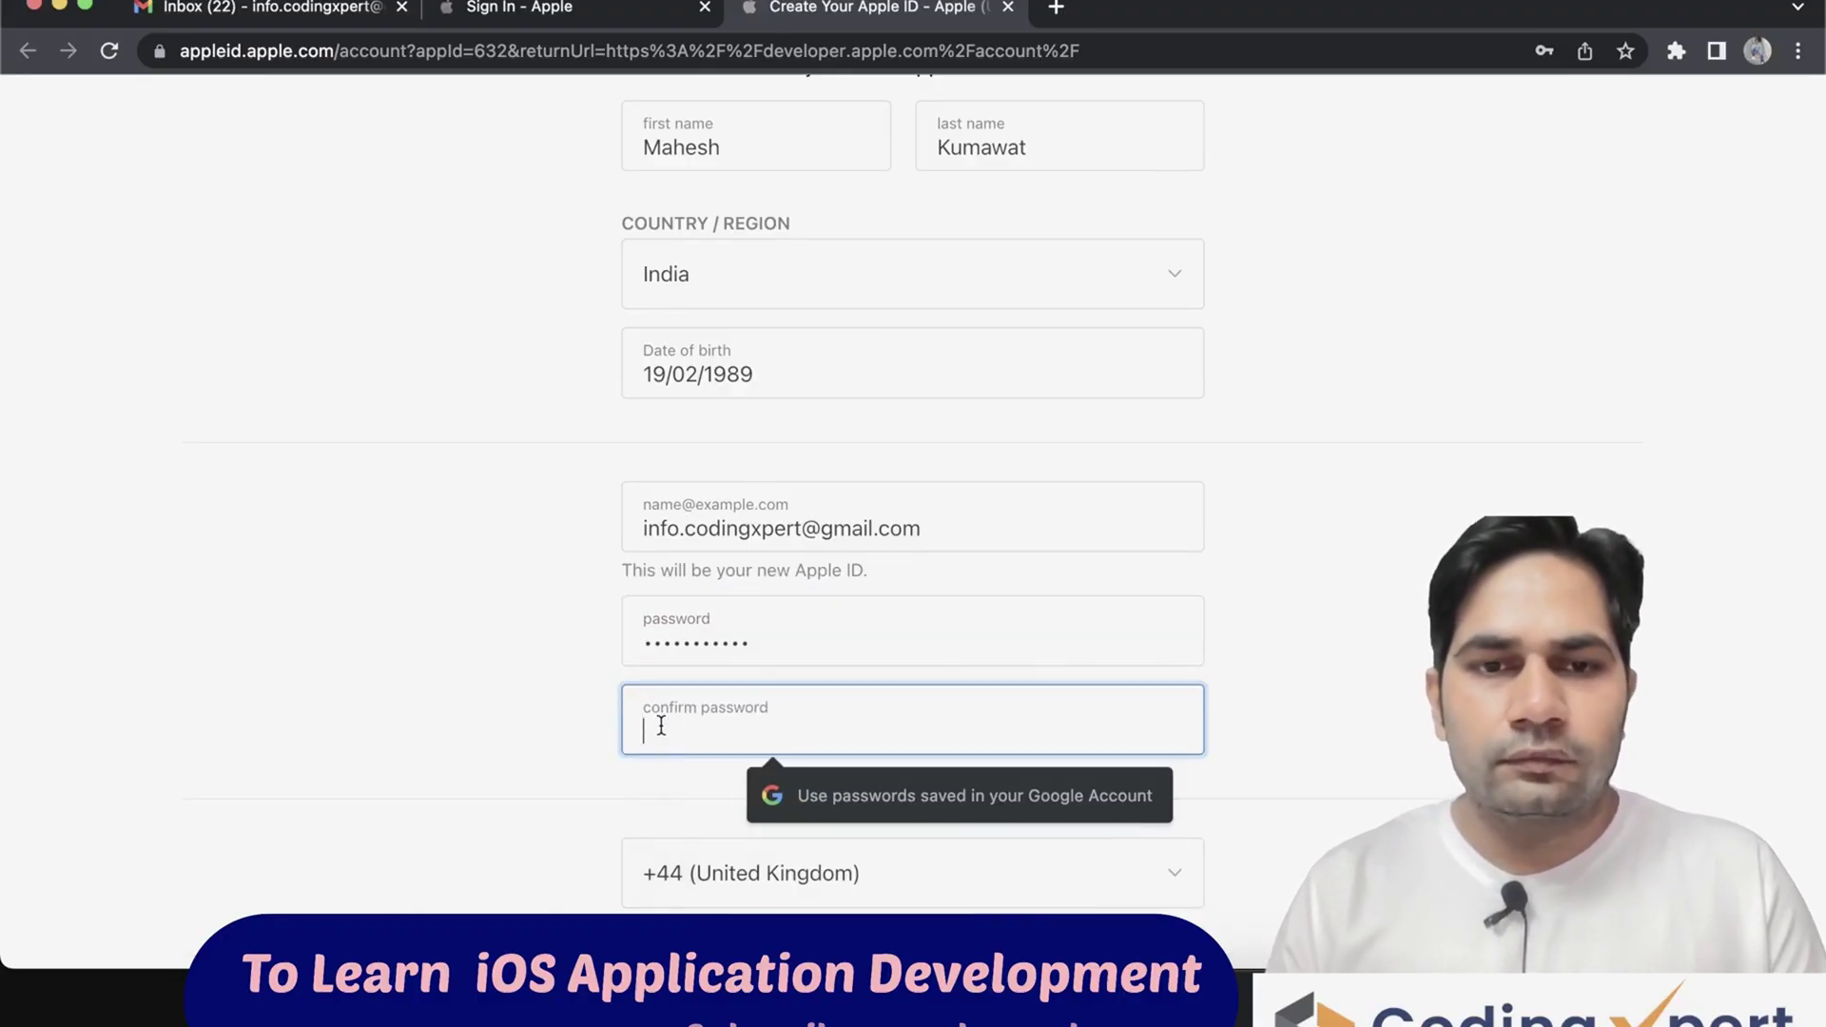
text(•)
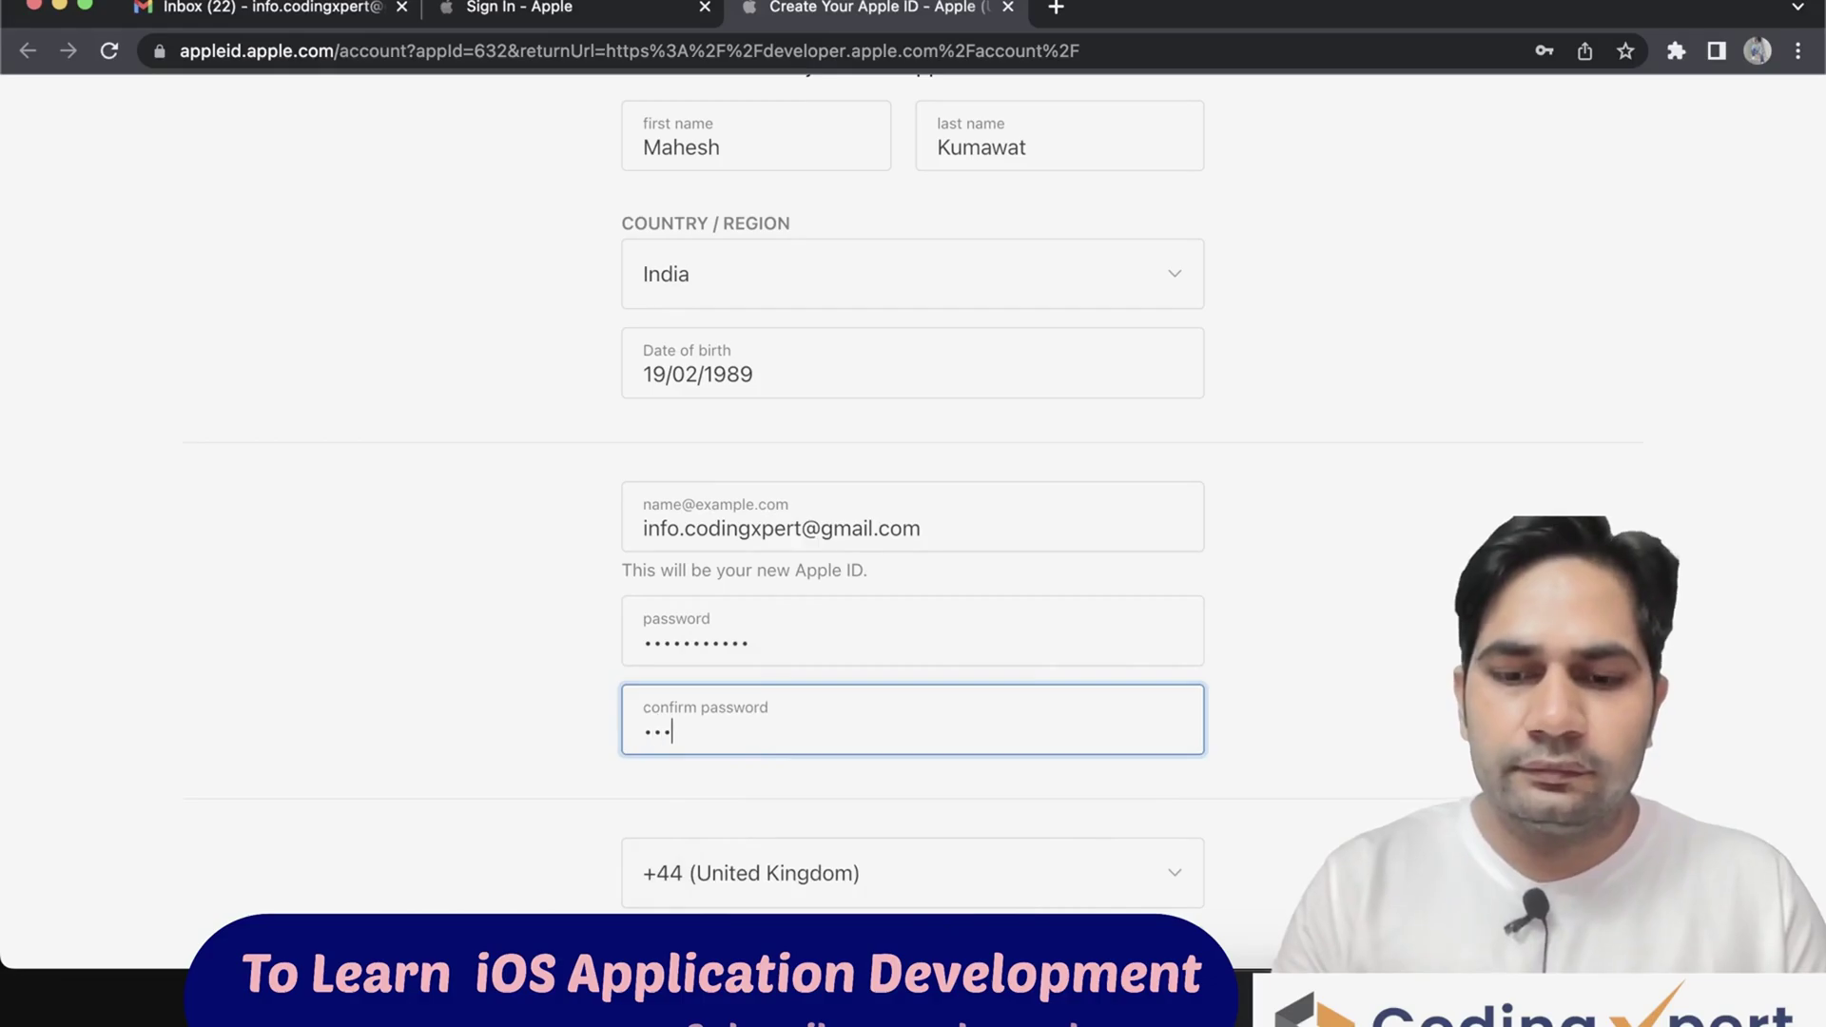
text(•••••••)
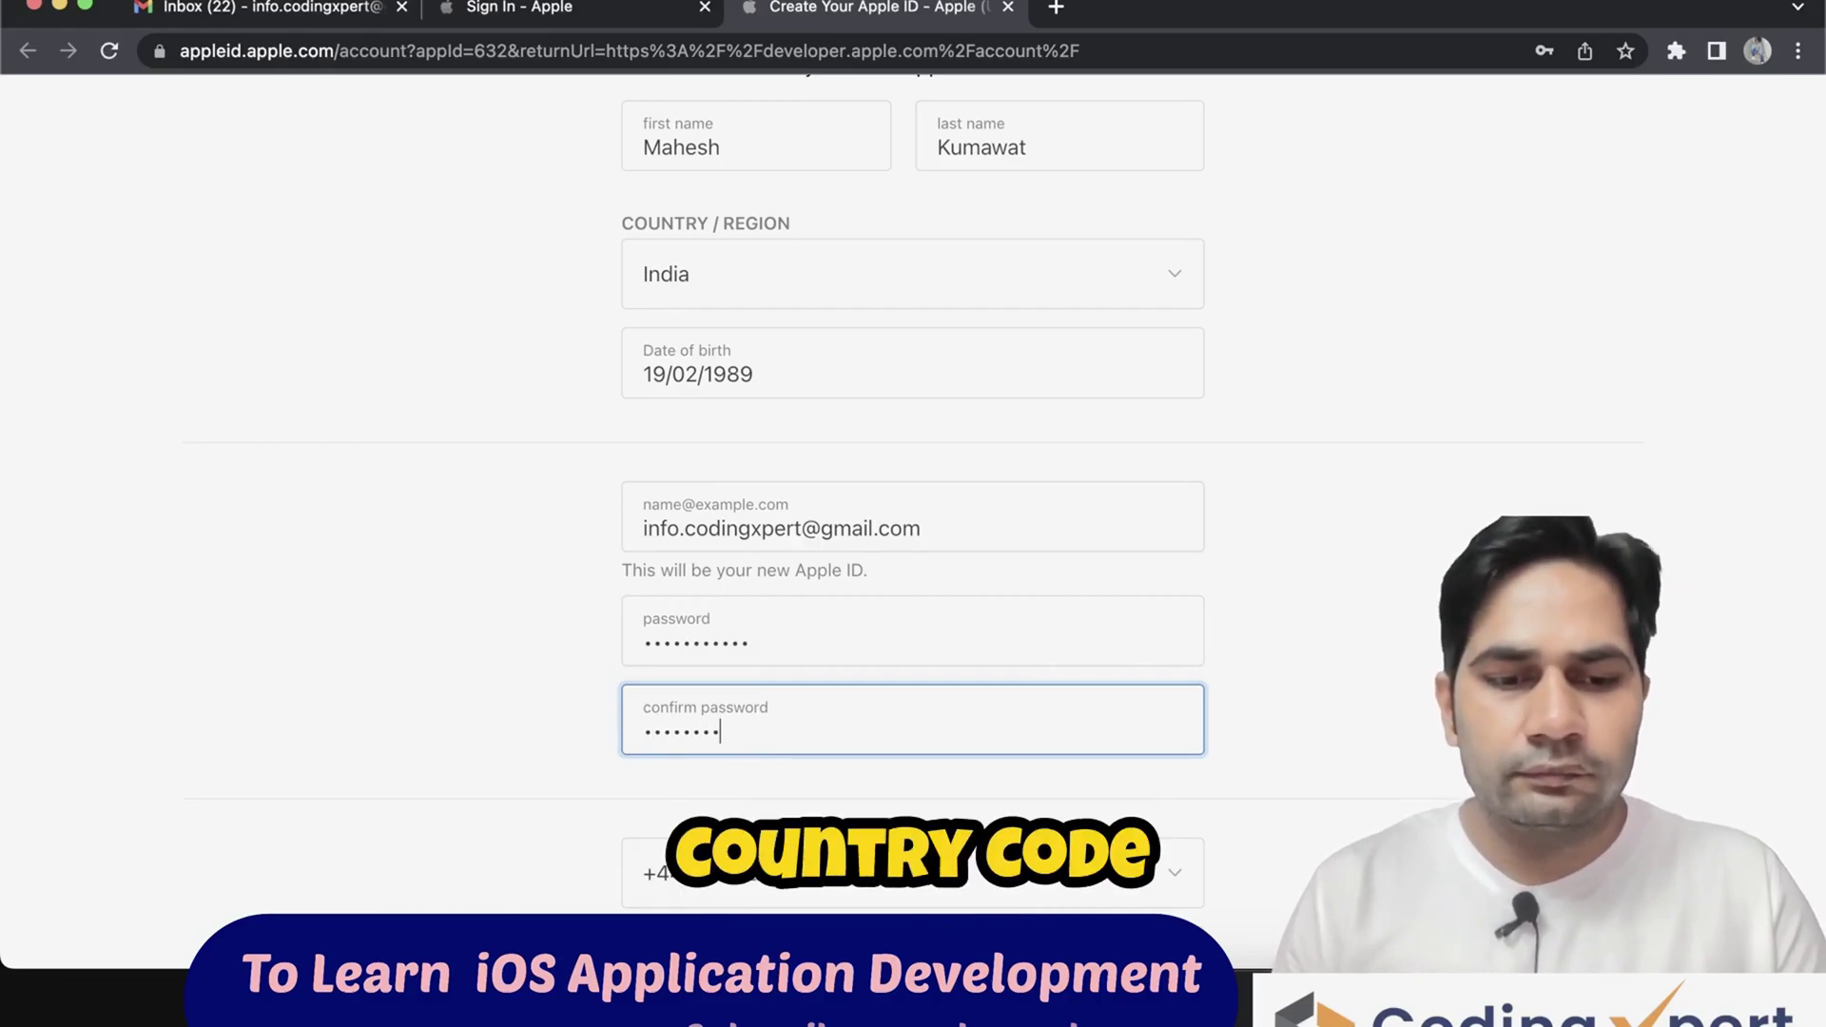
text(••)
Add a phone number with the +91 (India) country code
scroll(788, 773, down, 3)
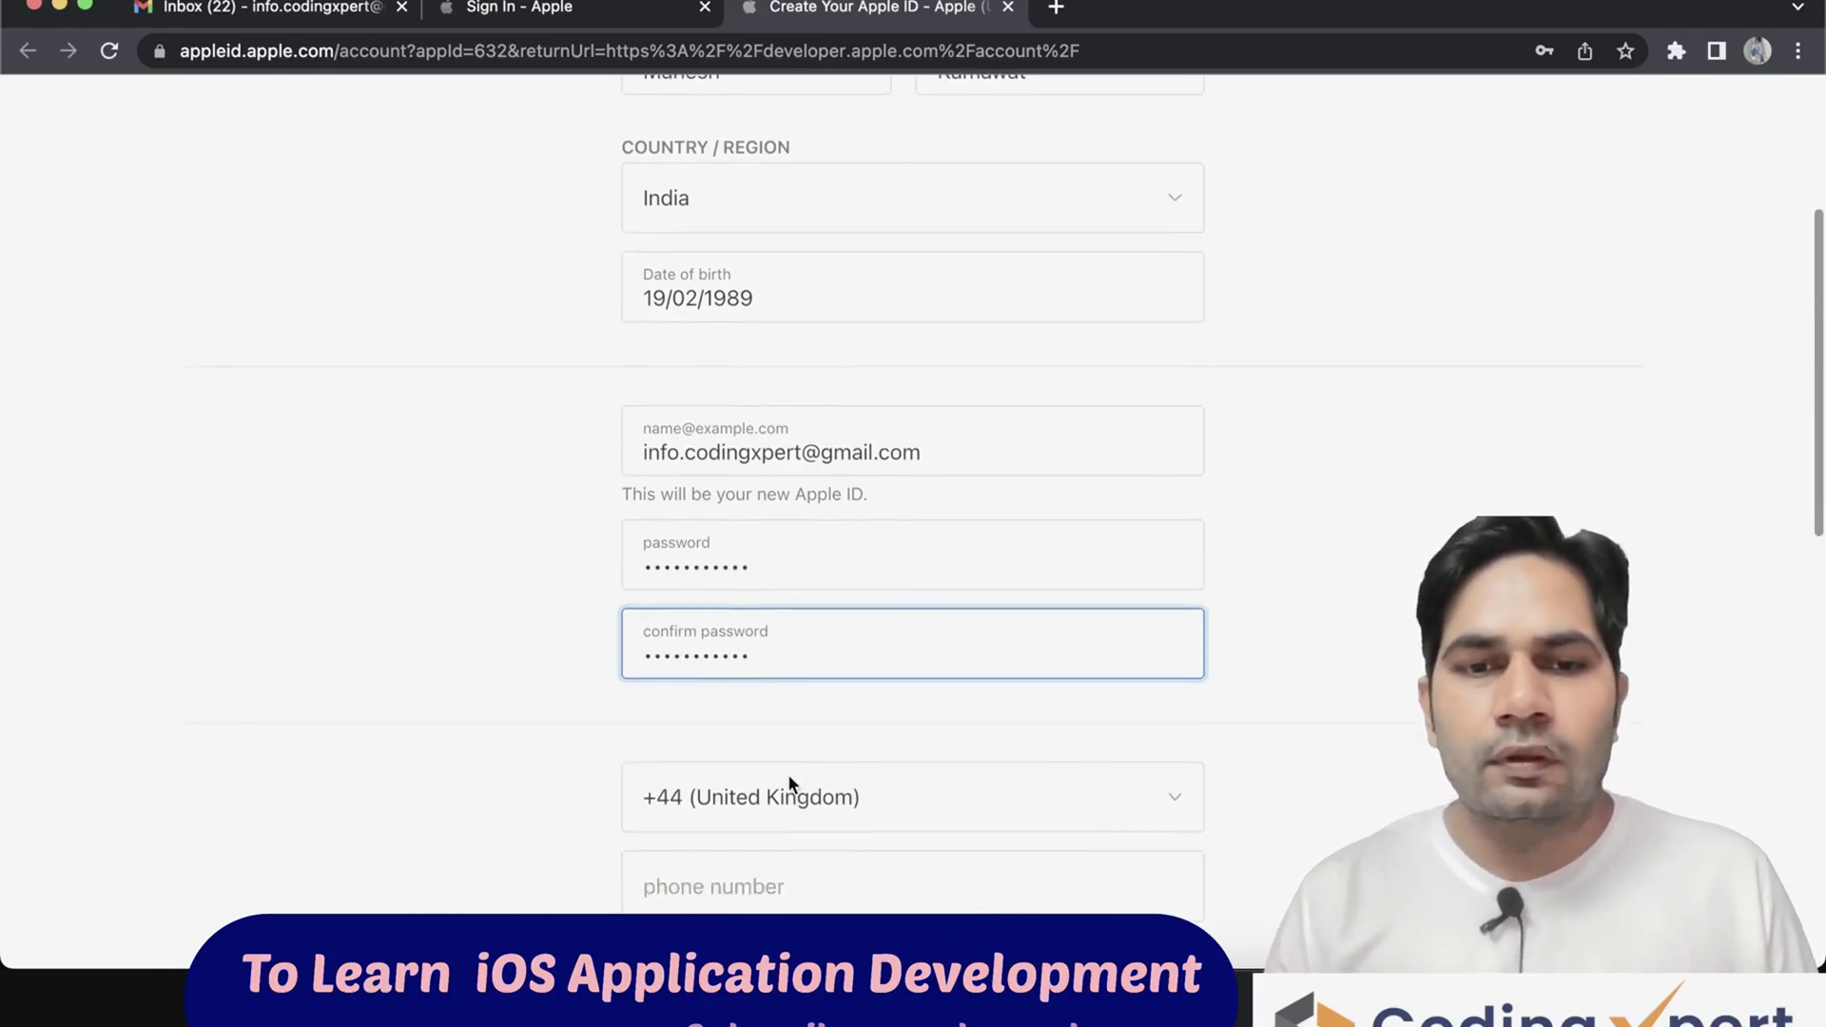
scroll(788, 773, down, 2)
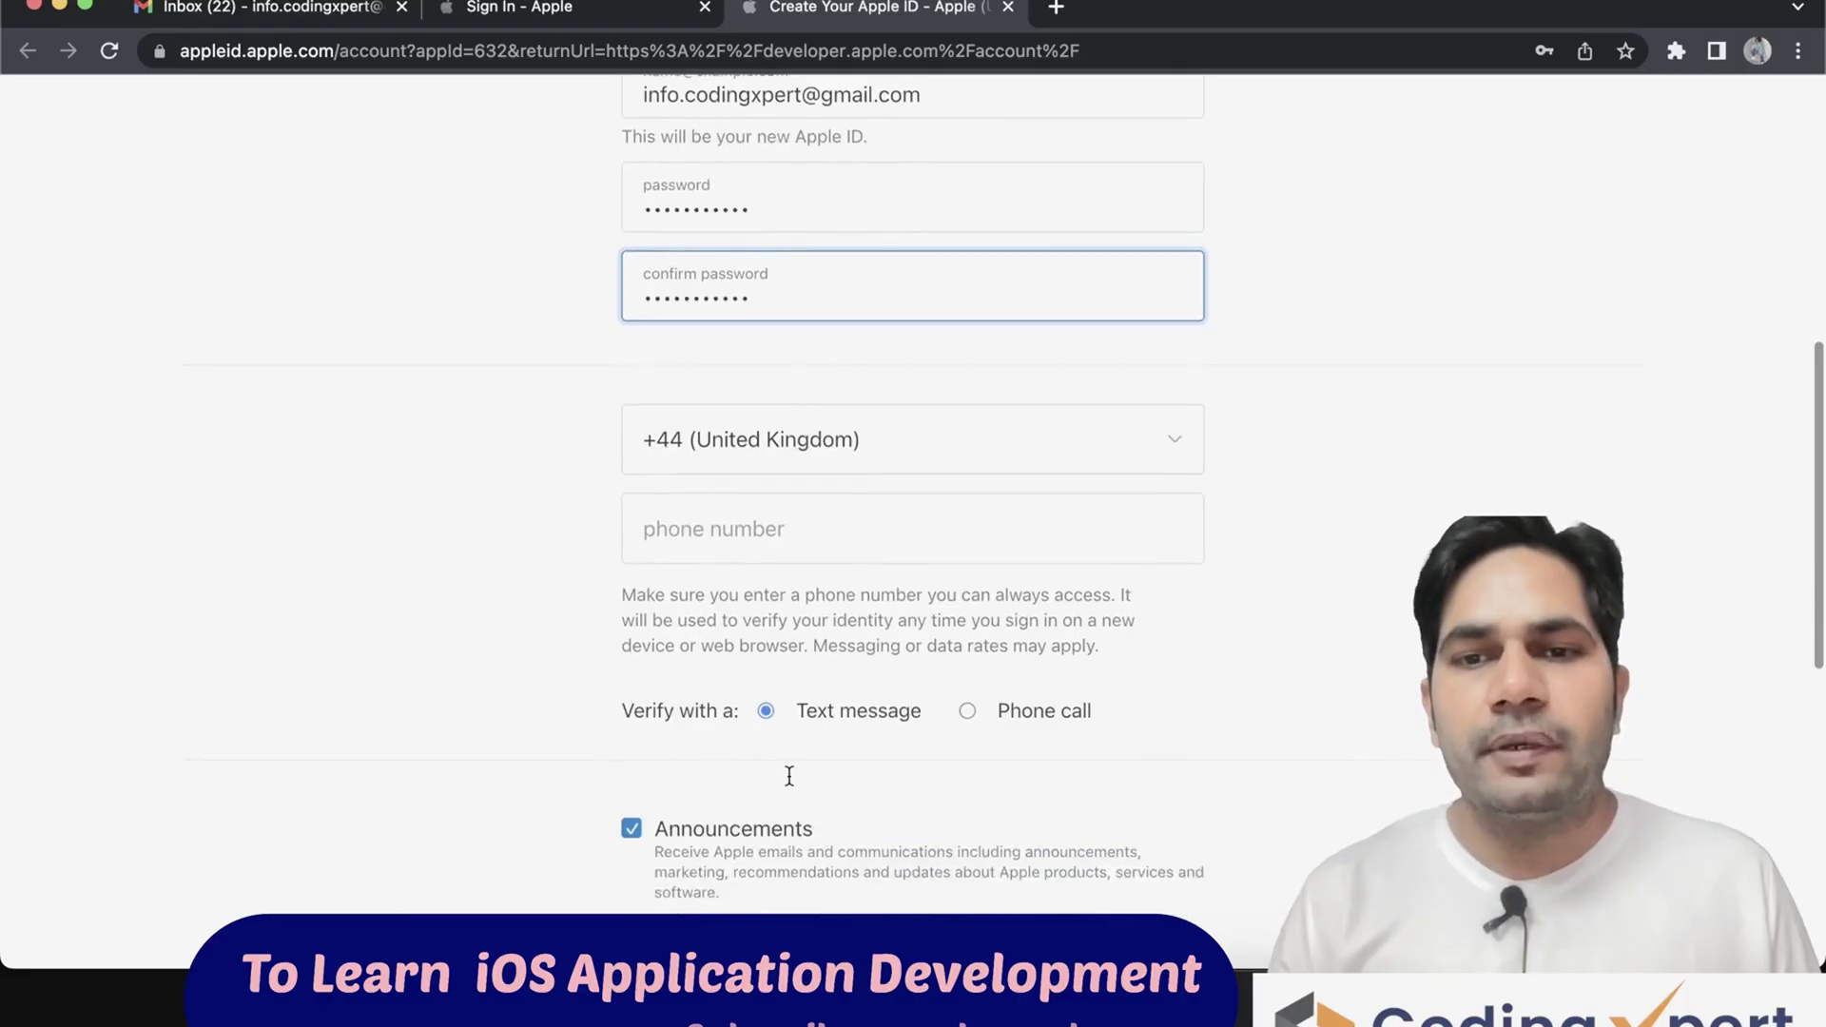
click(1183, 419)
click(722, 430)
click(758, 497)
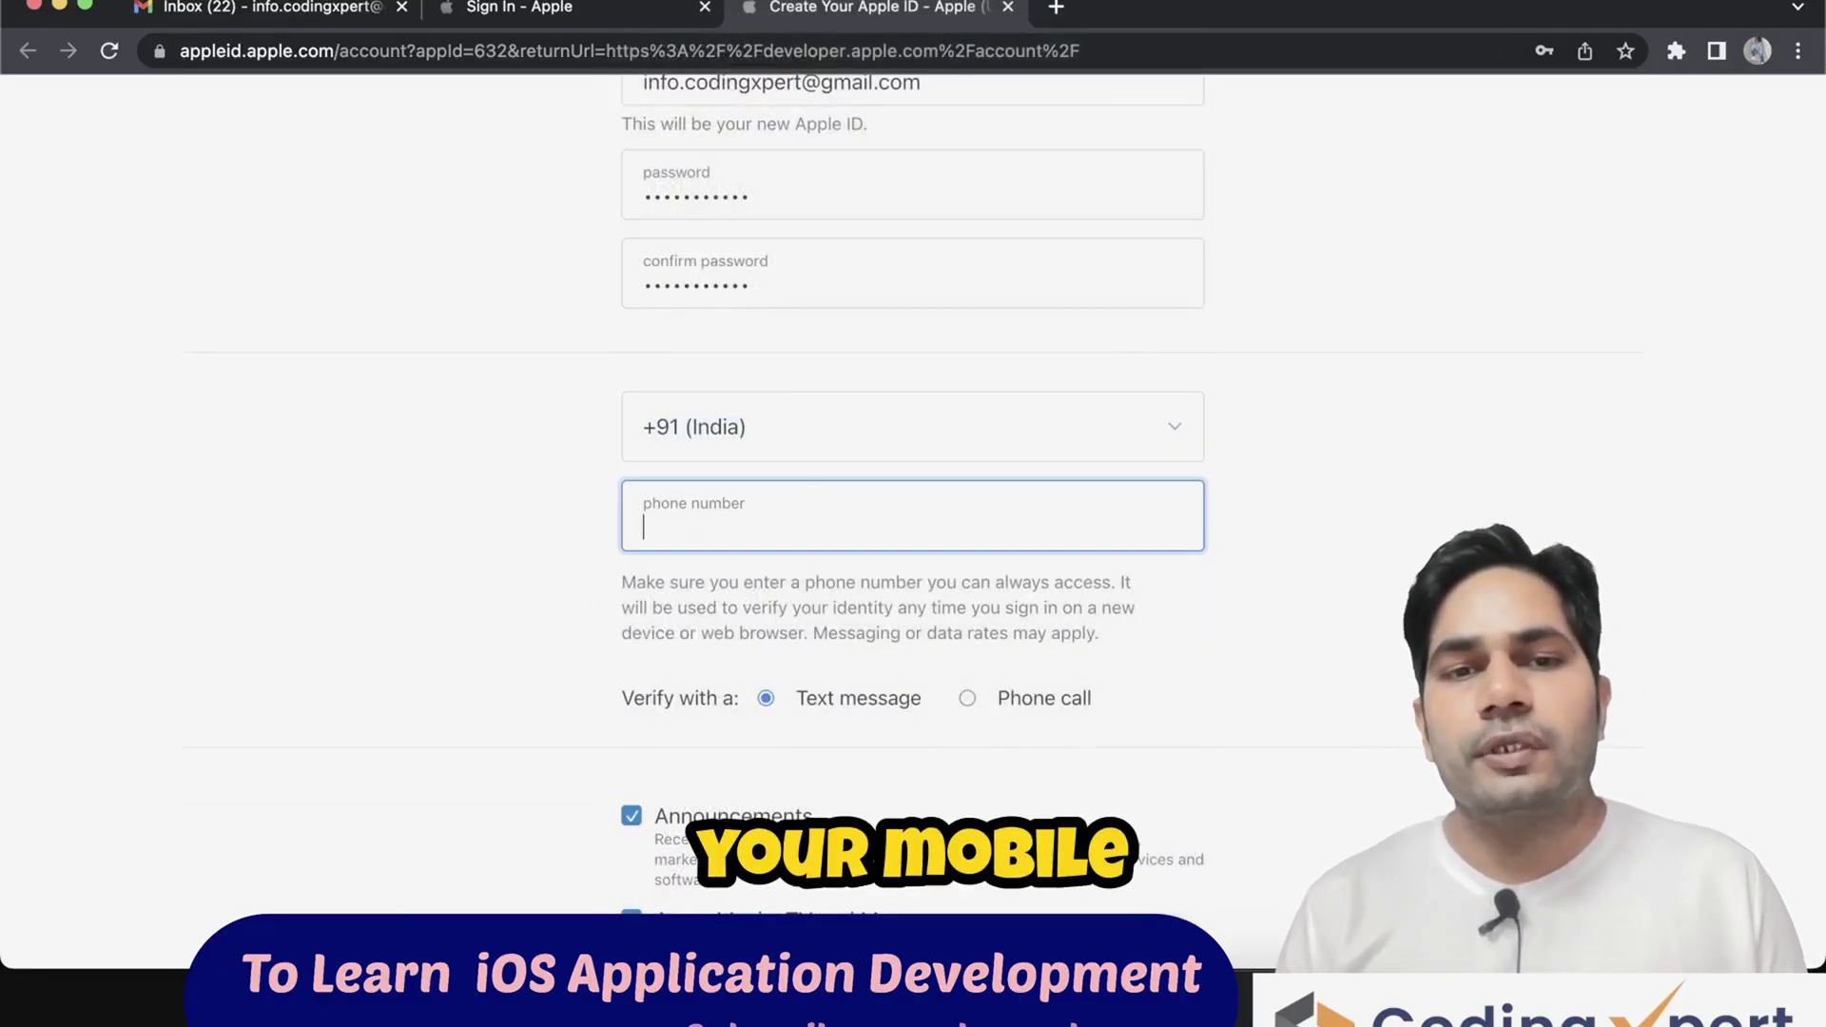
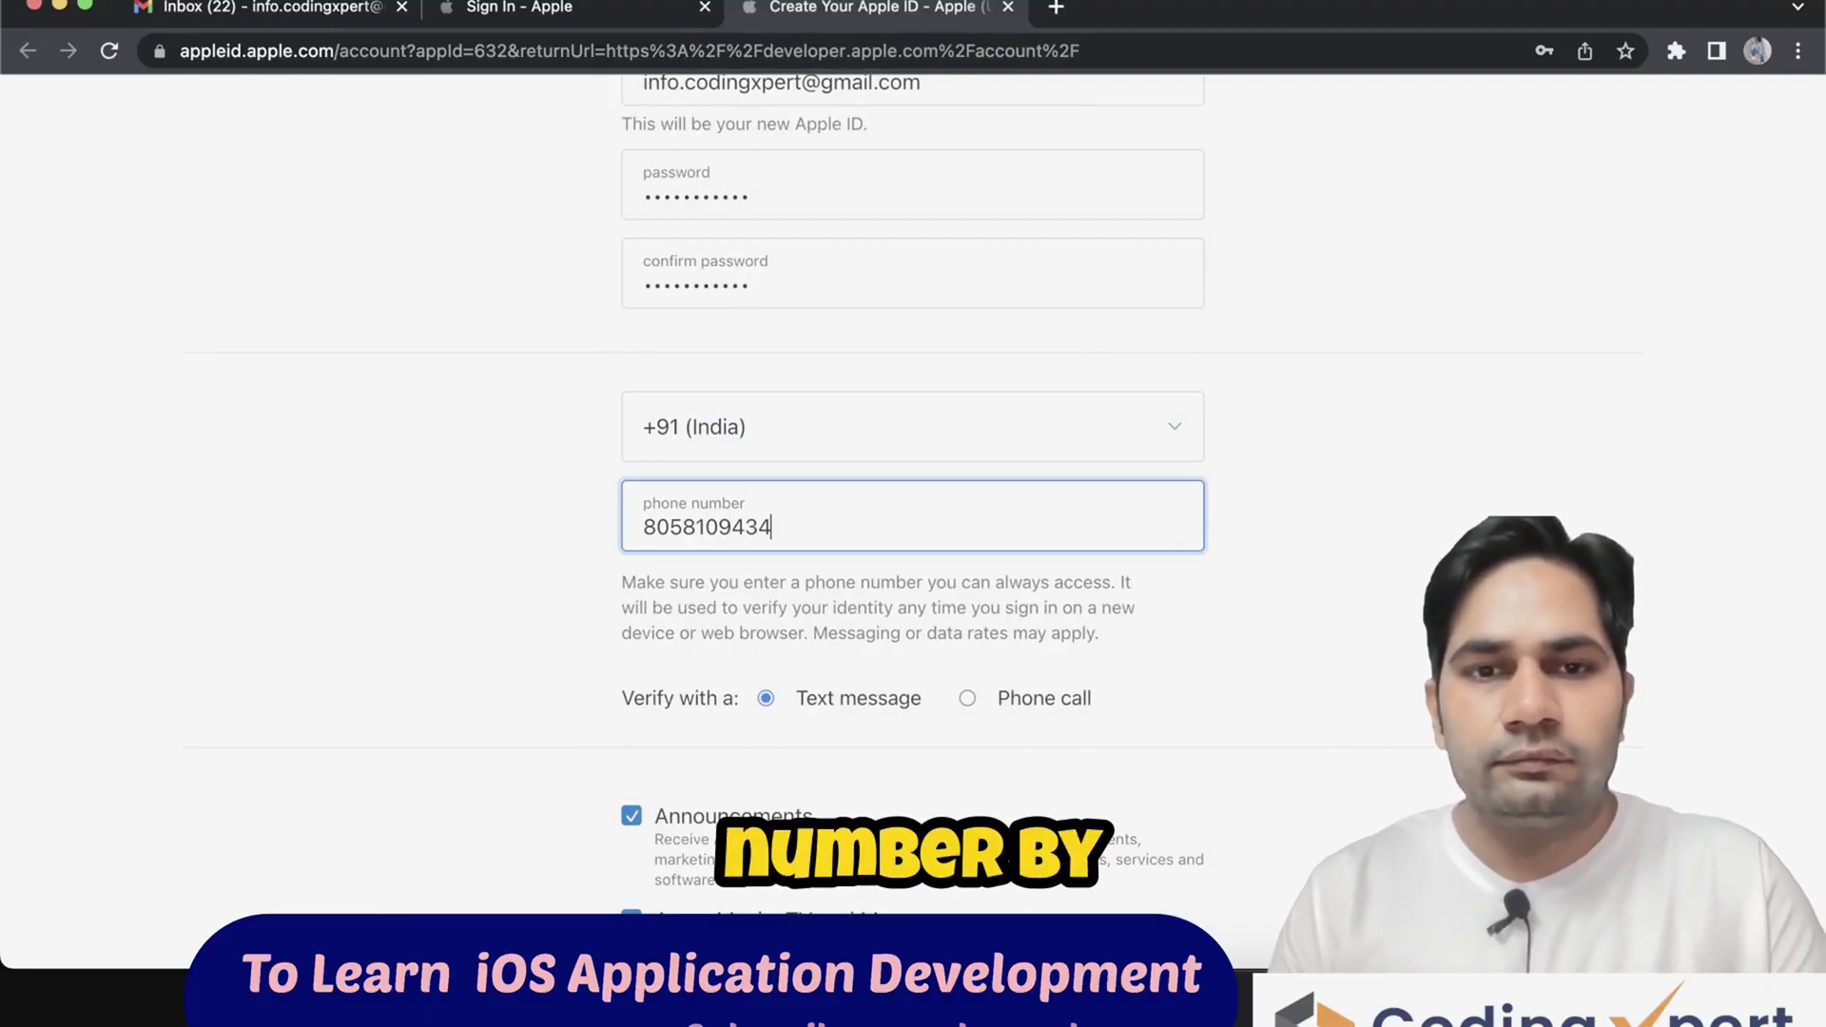
Untick the Announcements and the Apps, Music, TV and More email subscriptions
scroll(713, 646, down, 1)
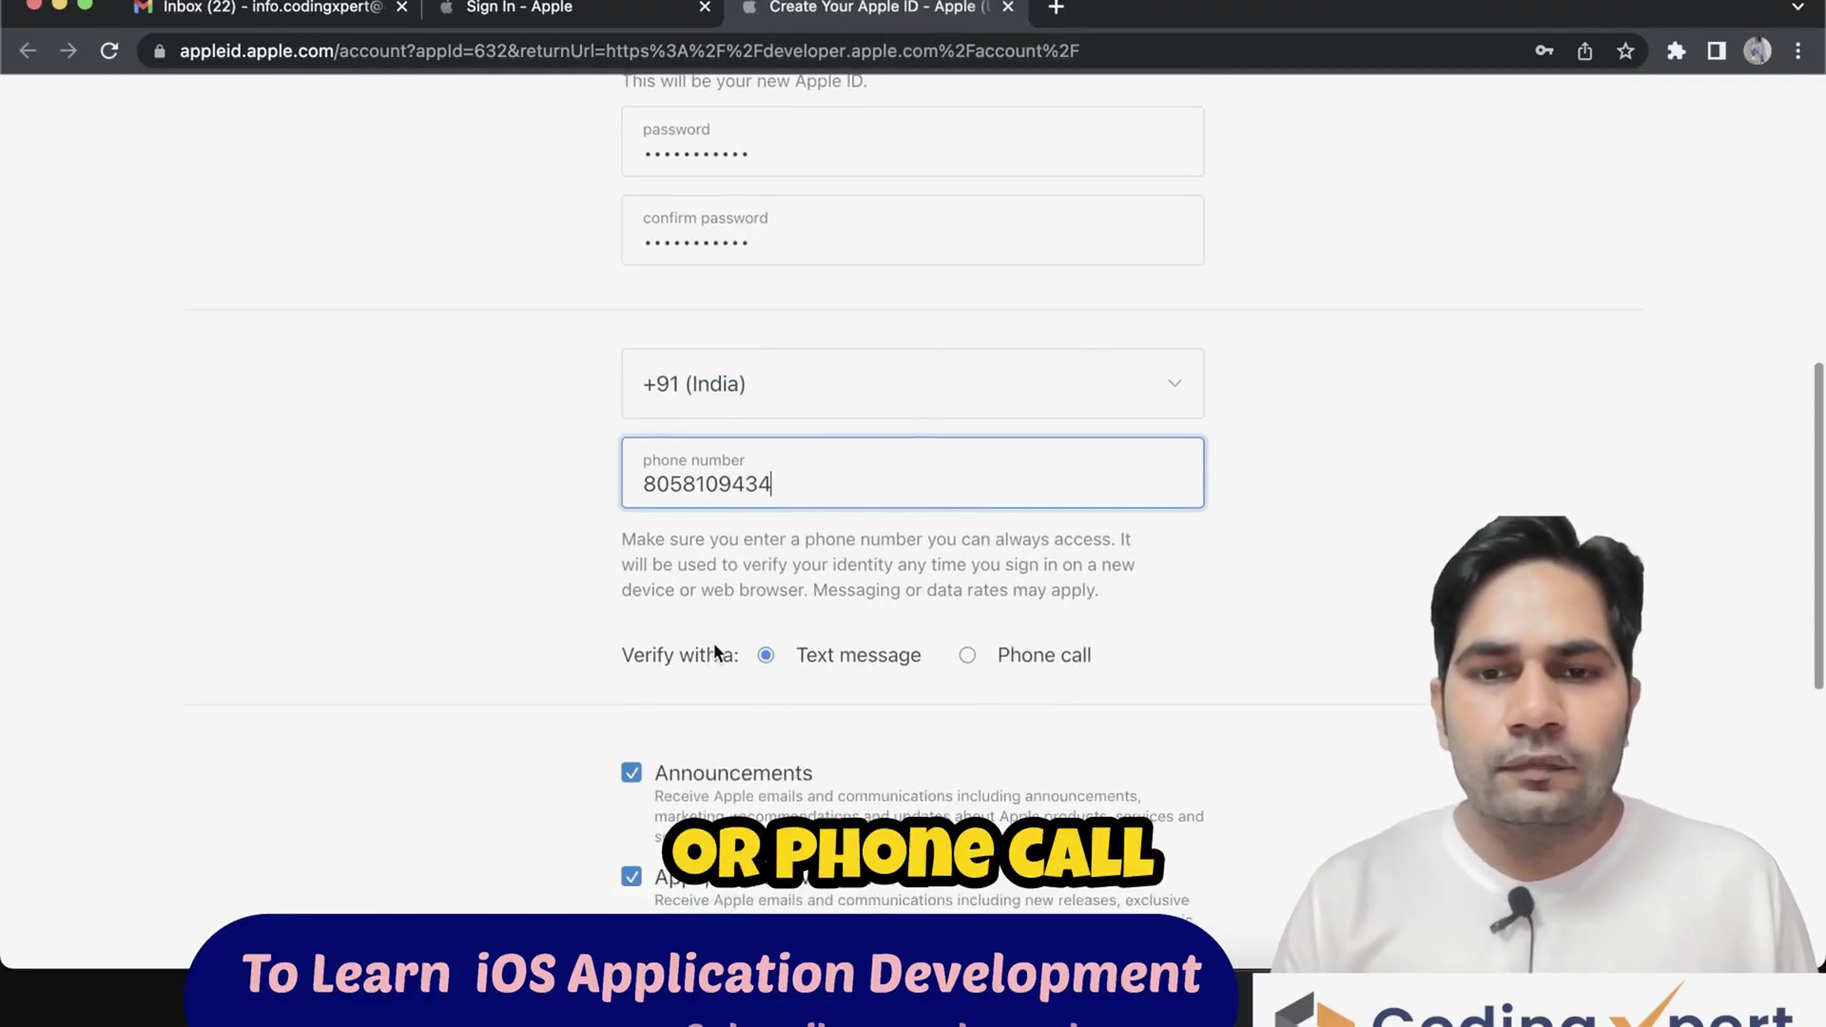
scroll(1039, 647, down, 2)
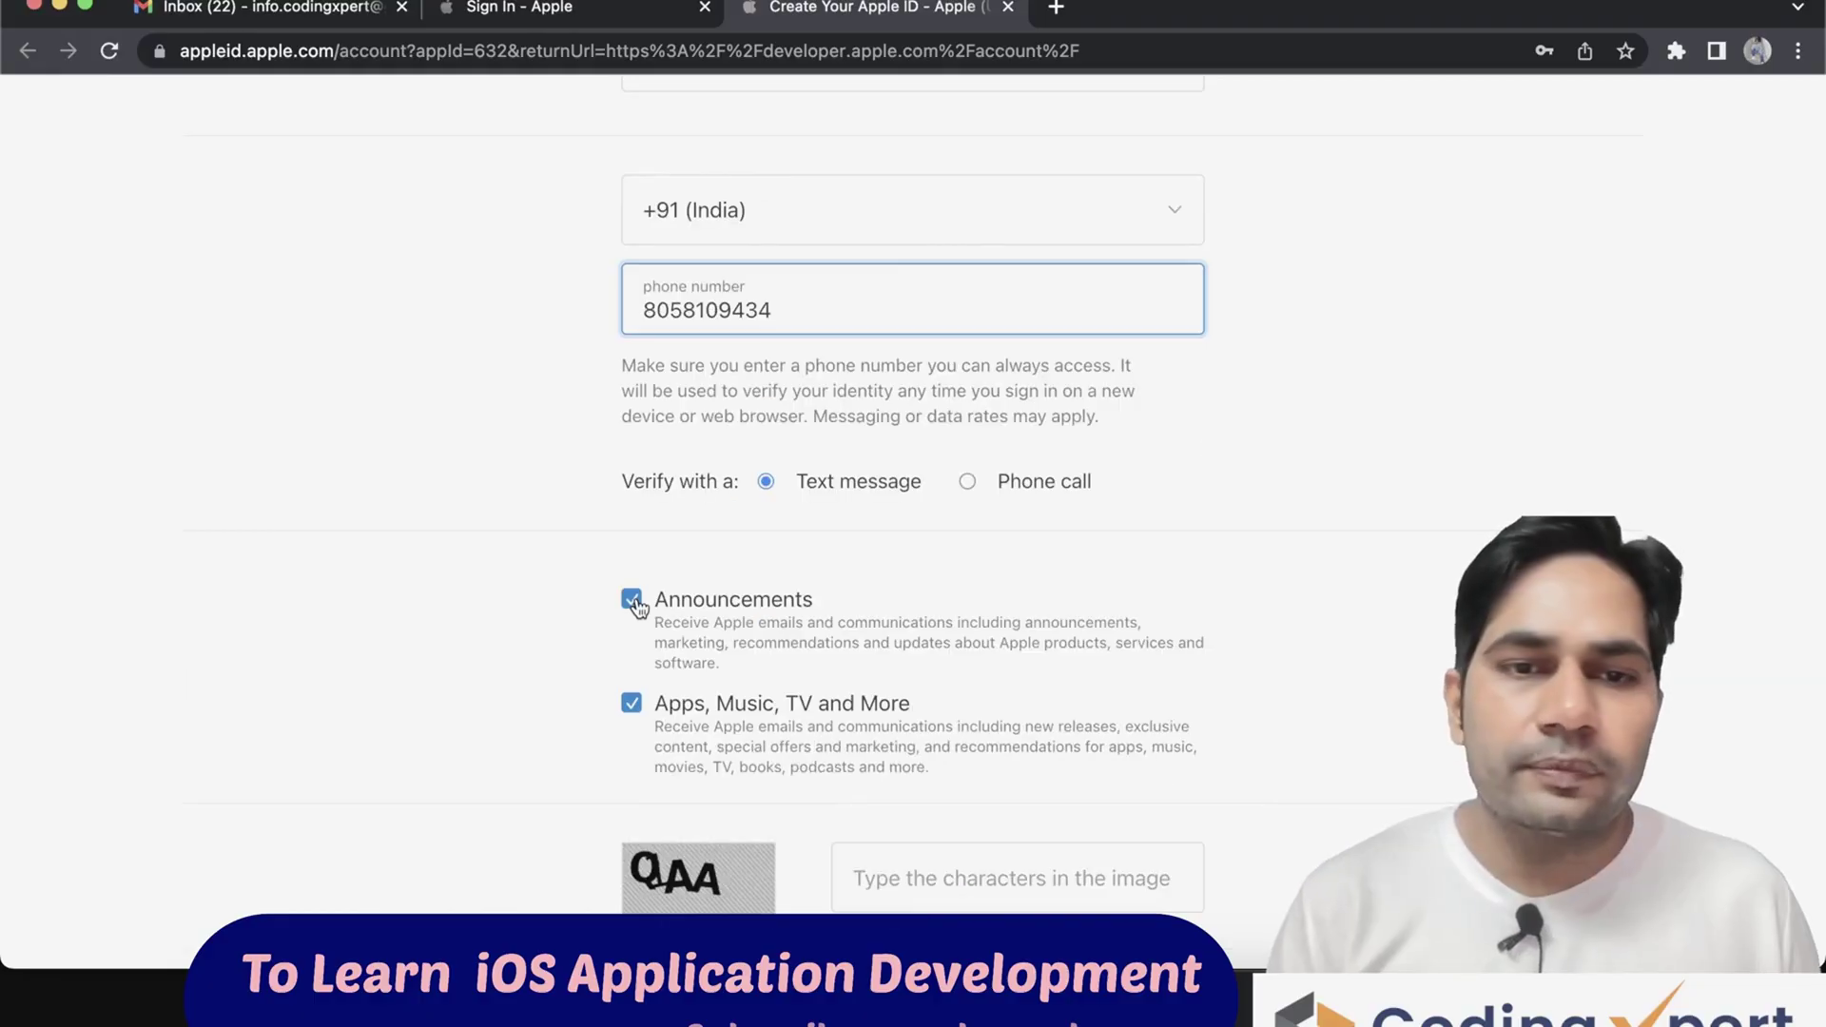
click(633, 600)
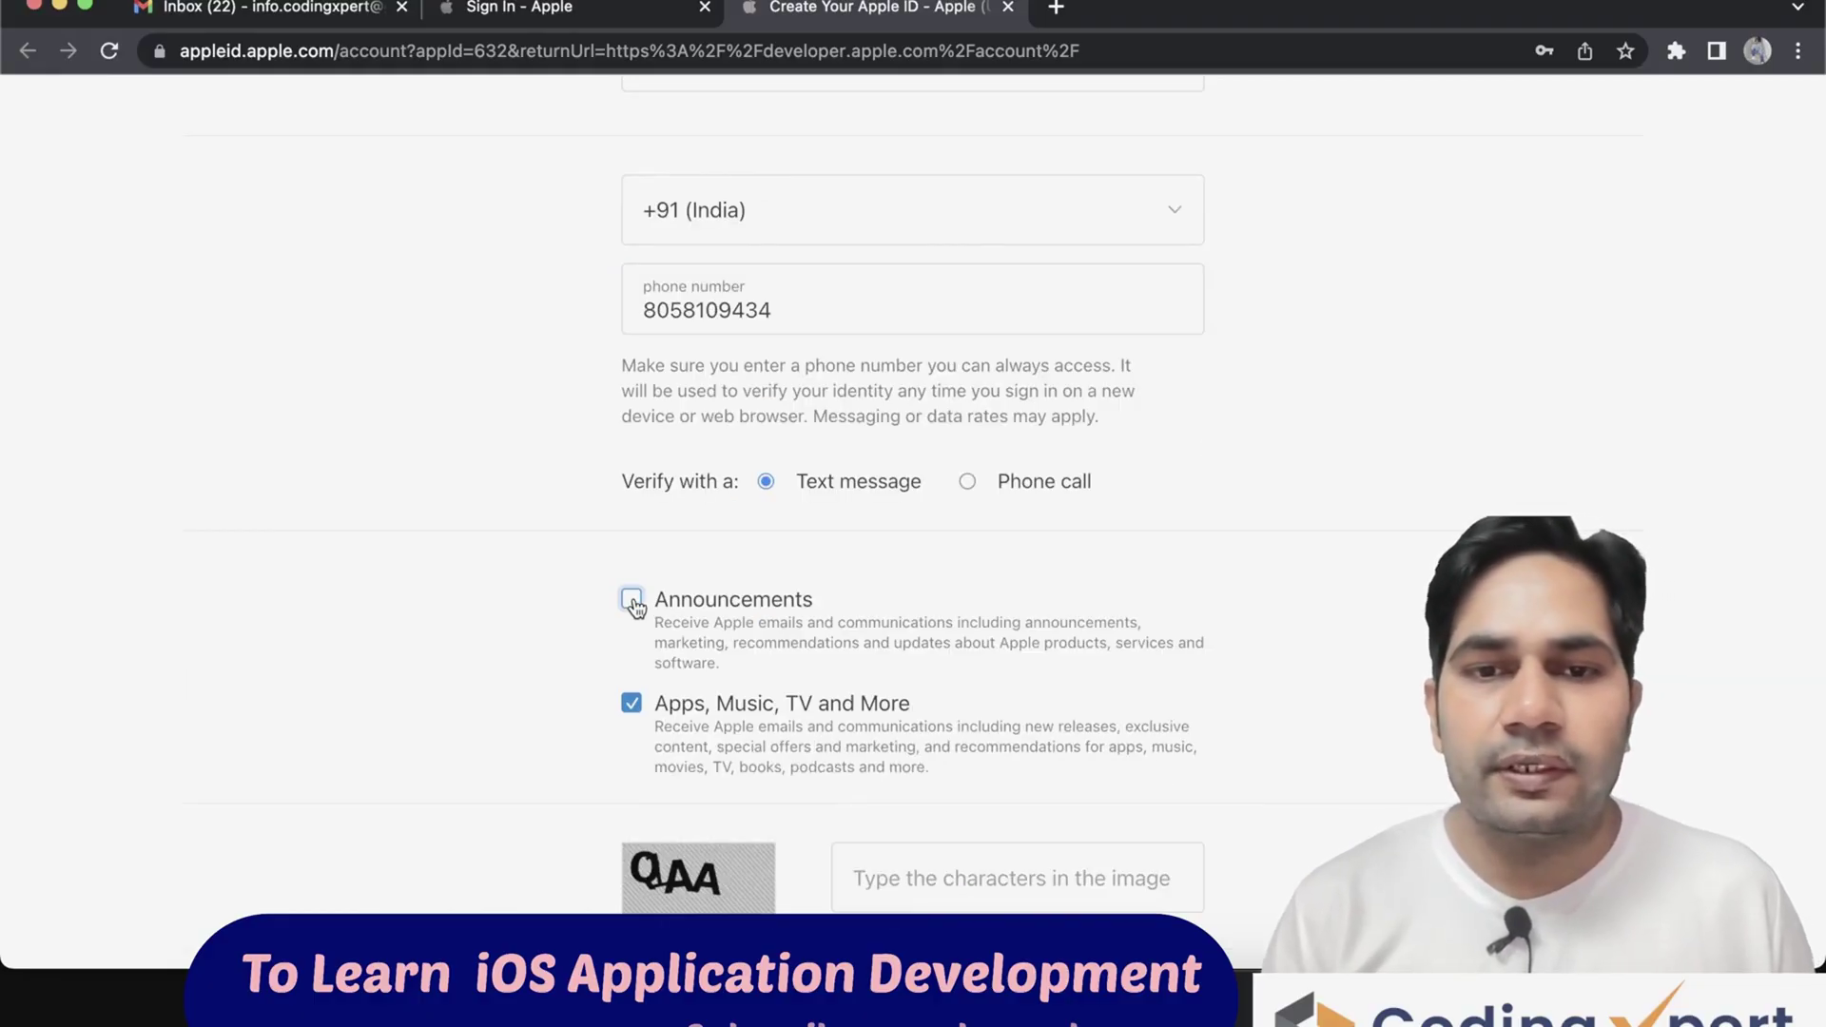
click(633, 704)
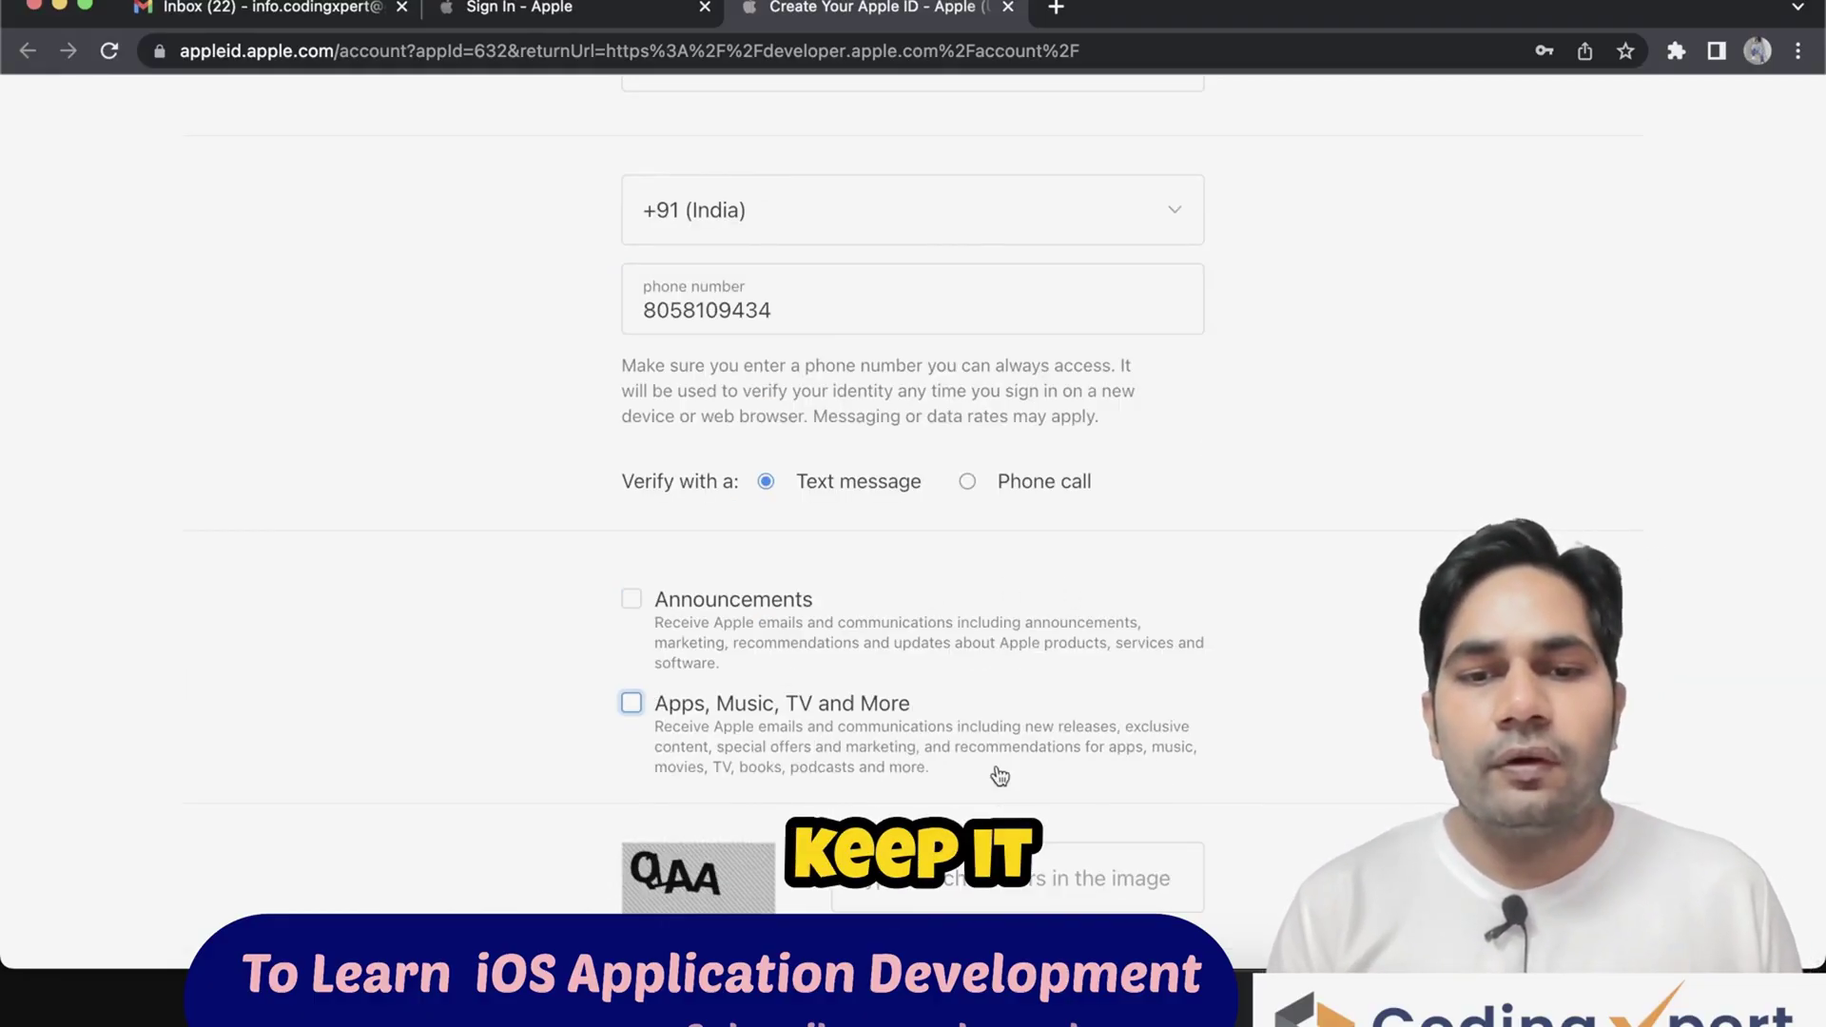
Enter the captcha characters, submit the form, then type the new captcha
click(930, 896)
scroll(930, 896, down, 1)
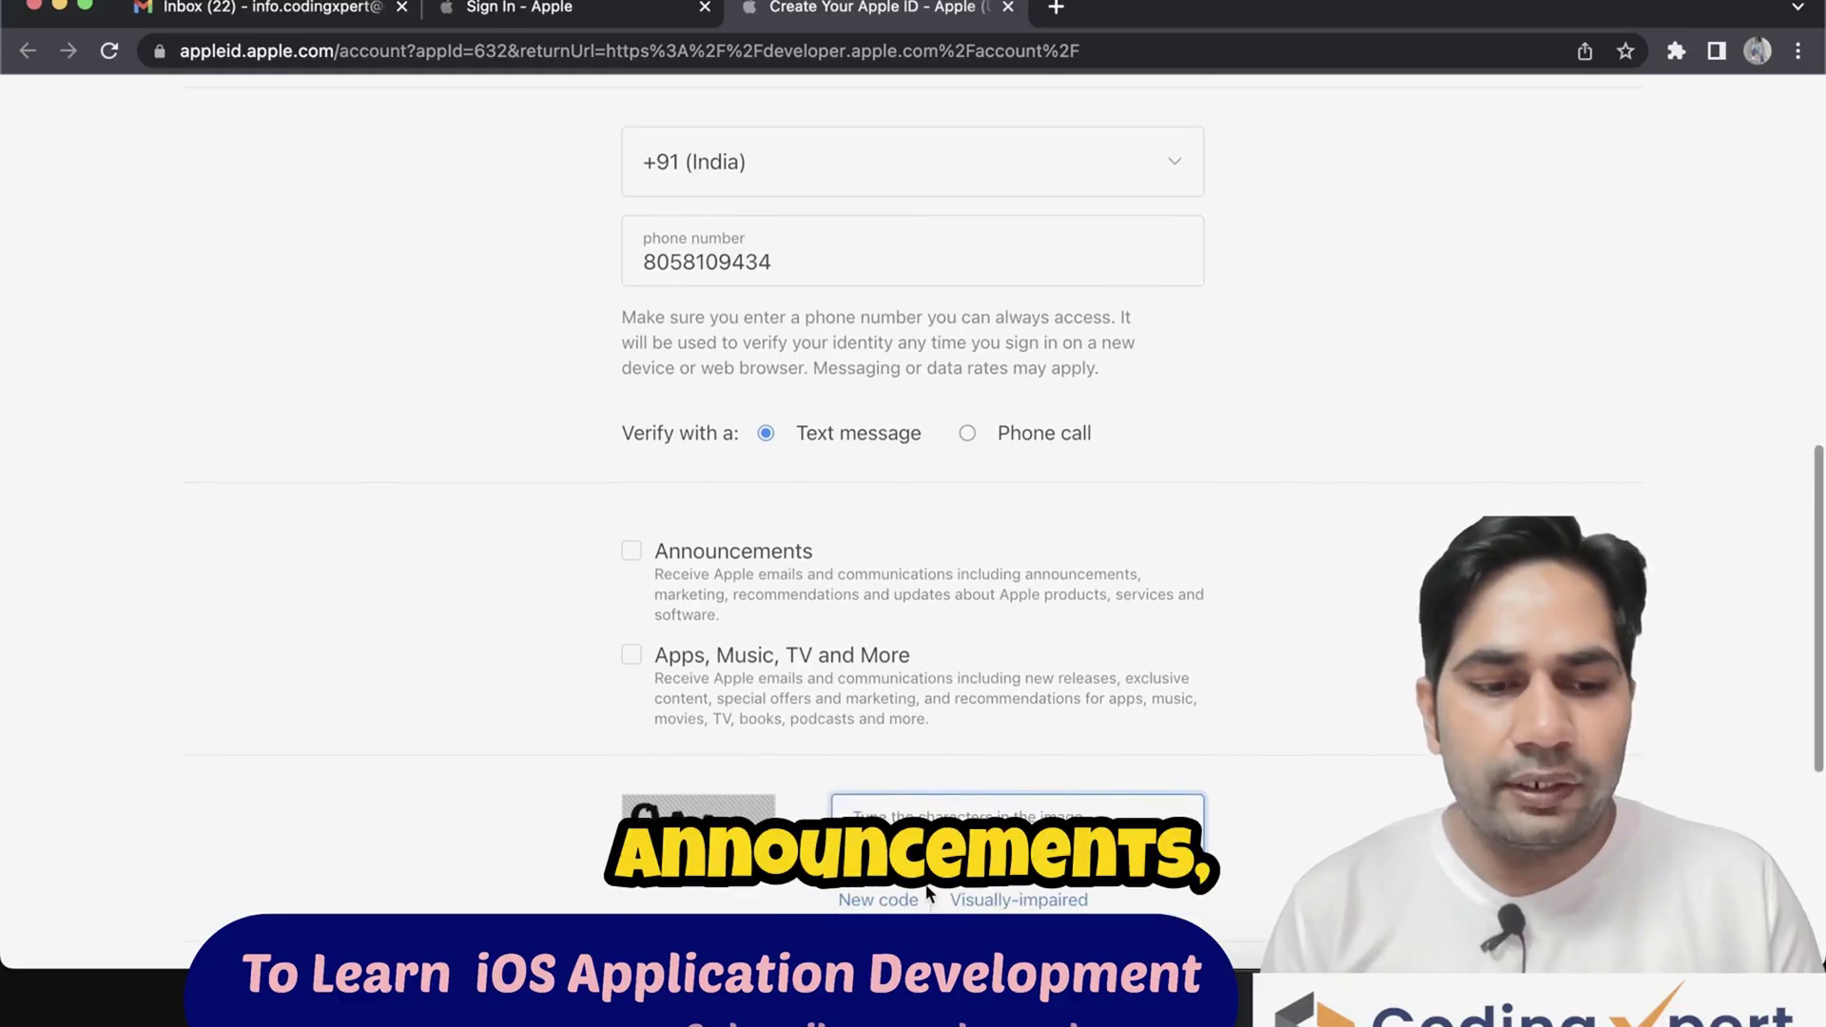
text(QAA)
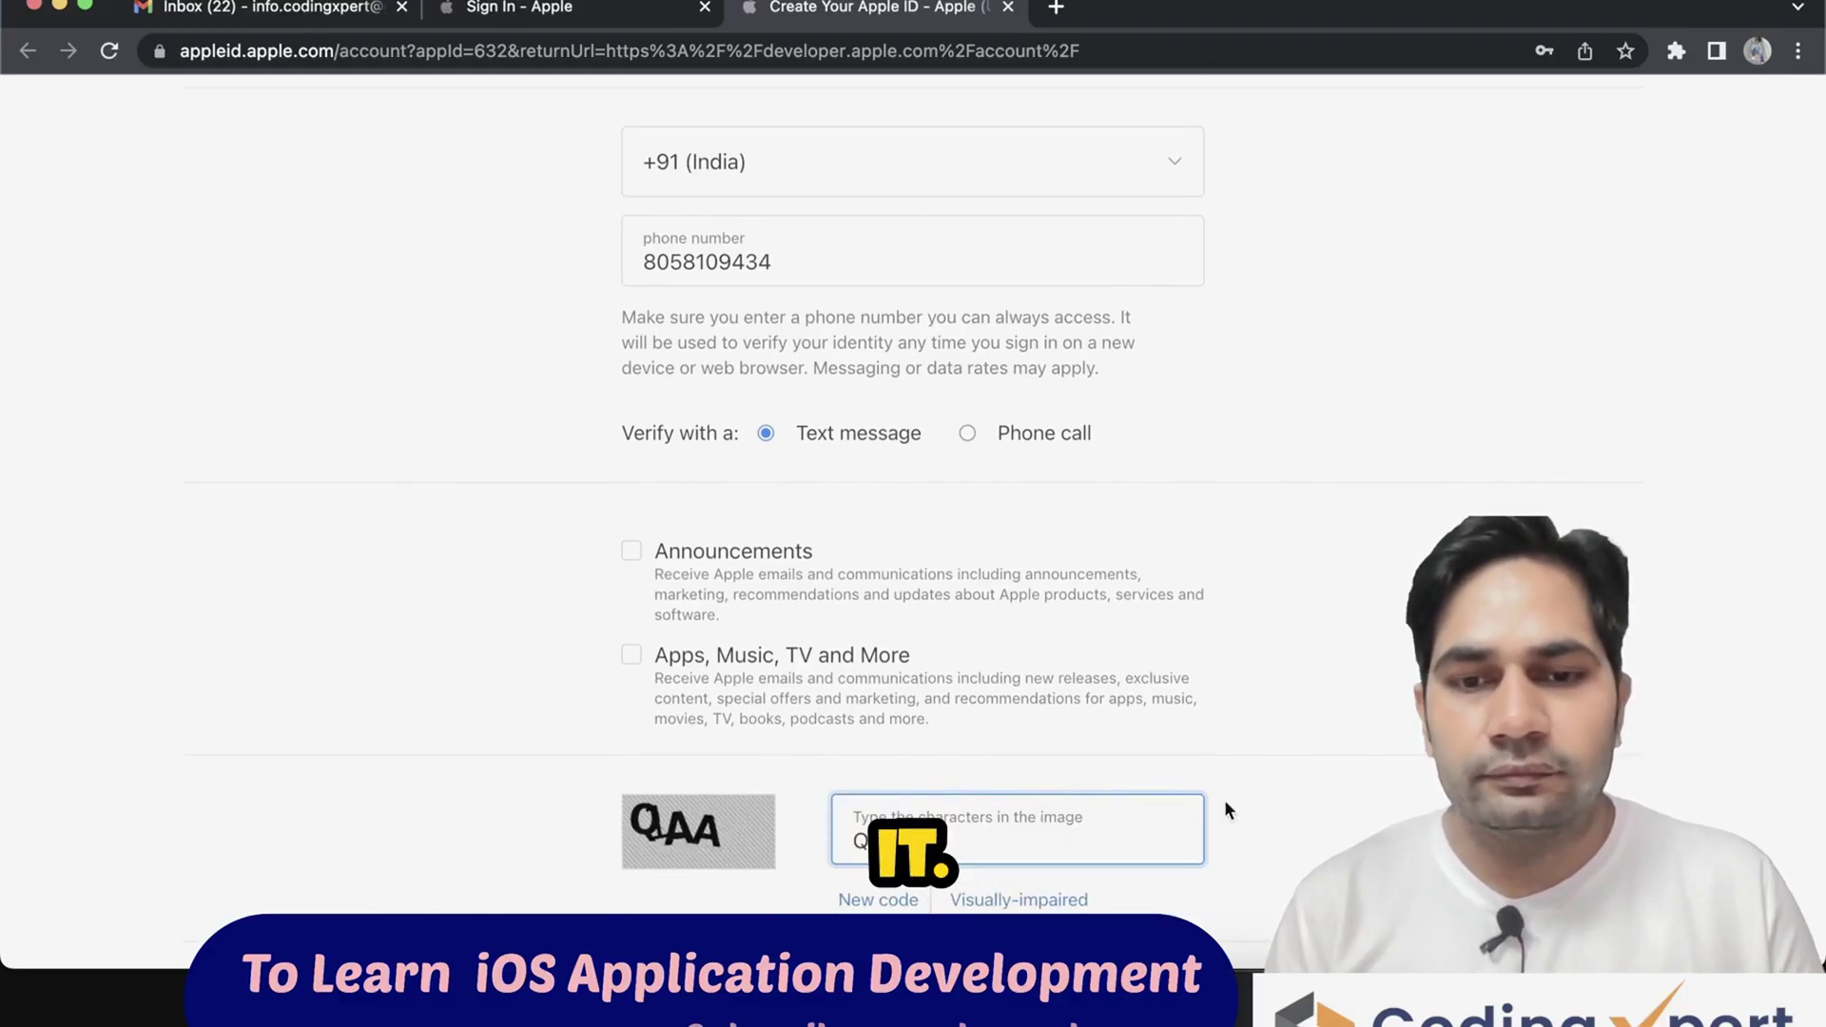
scroll(1225, 808, down, 3)
scroll(1227, 808, down, 5)
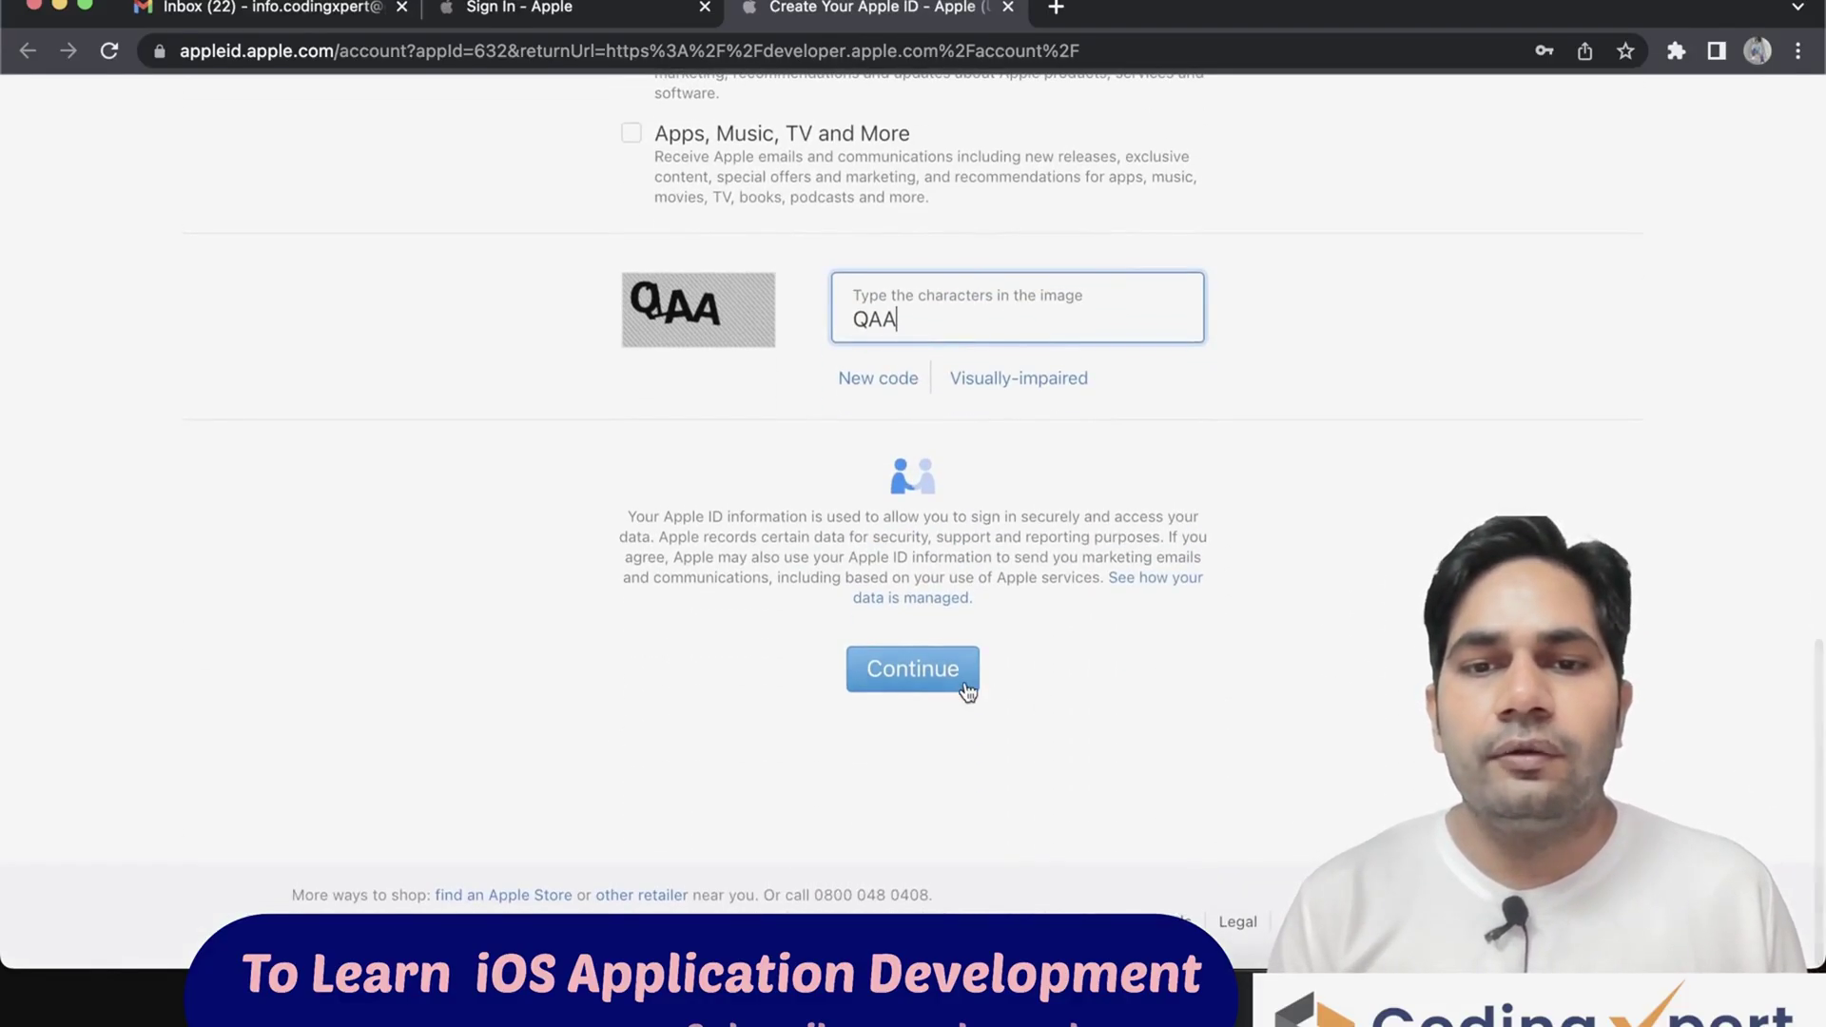
click(930, 677)
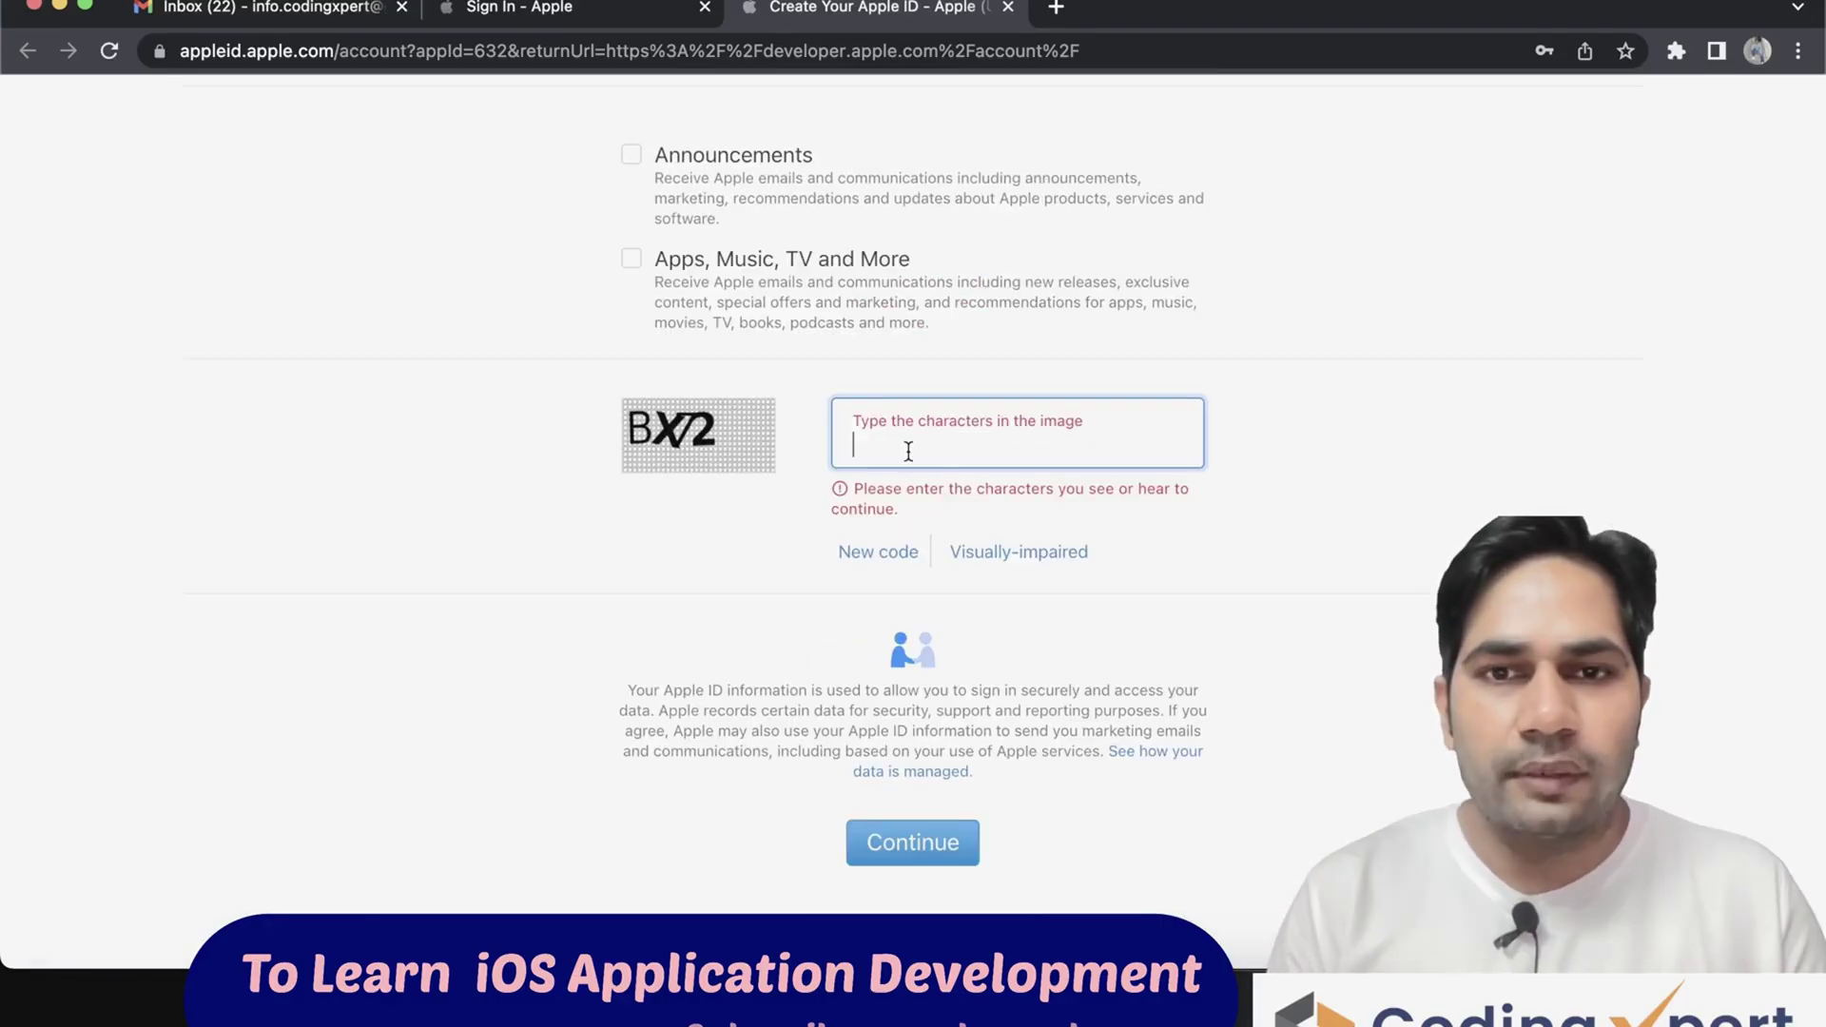
text(BX)
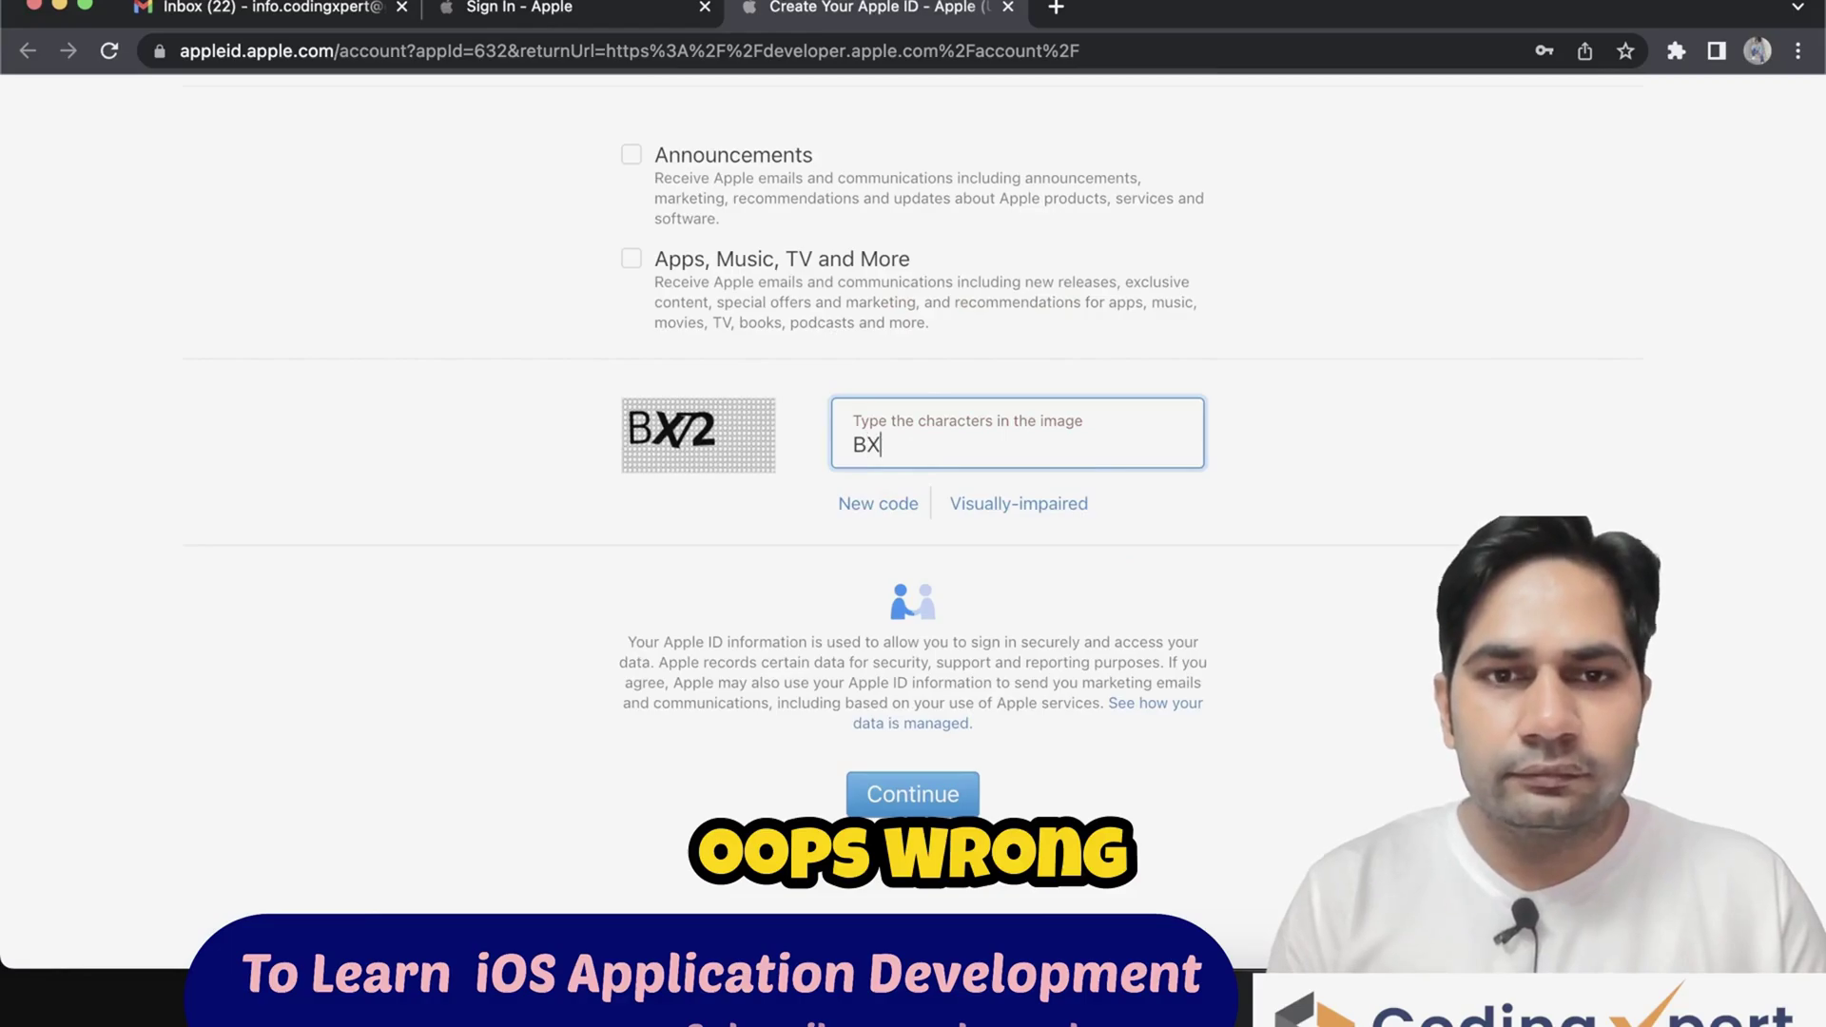
text(72)
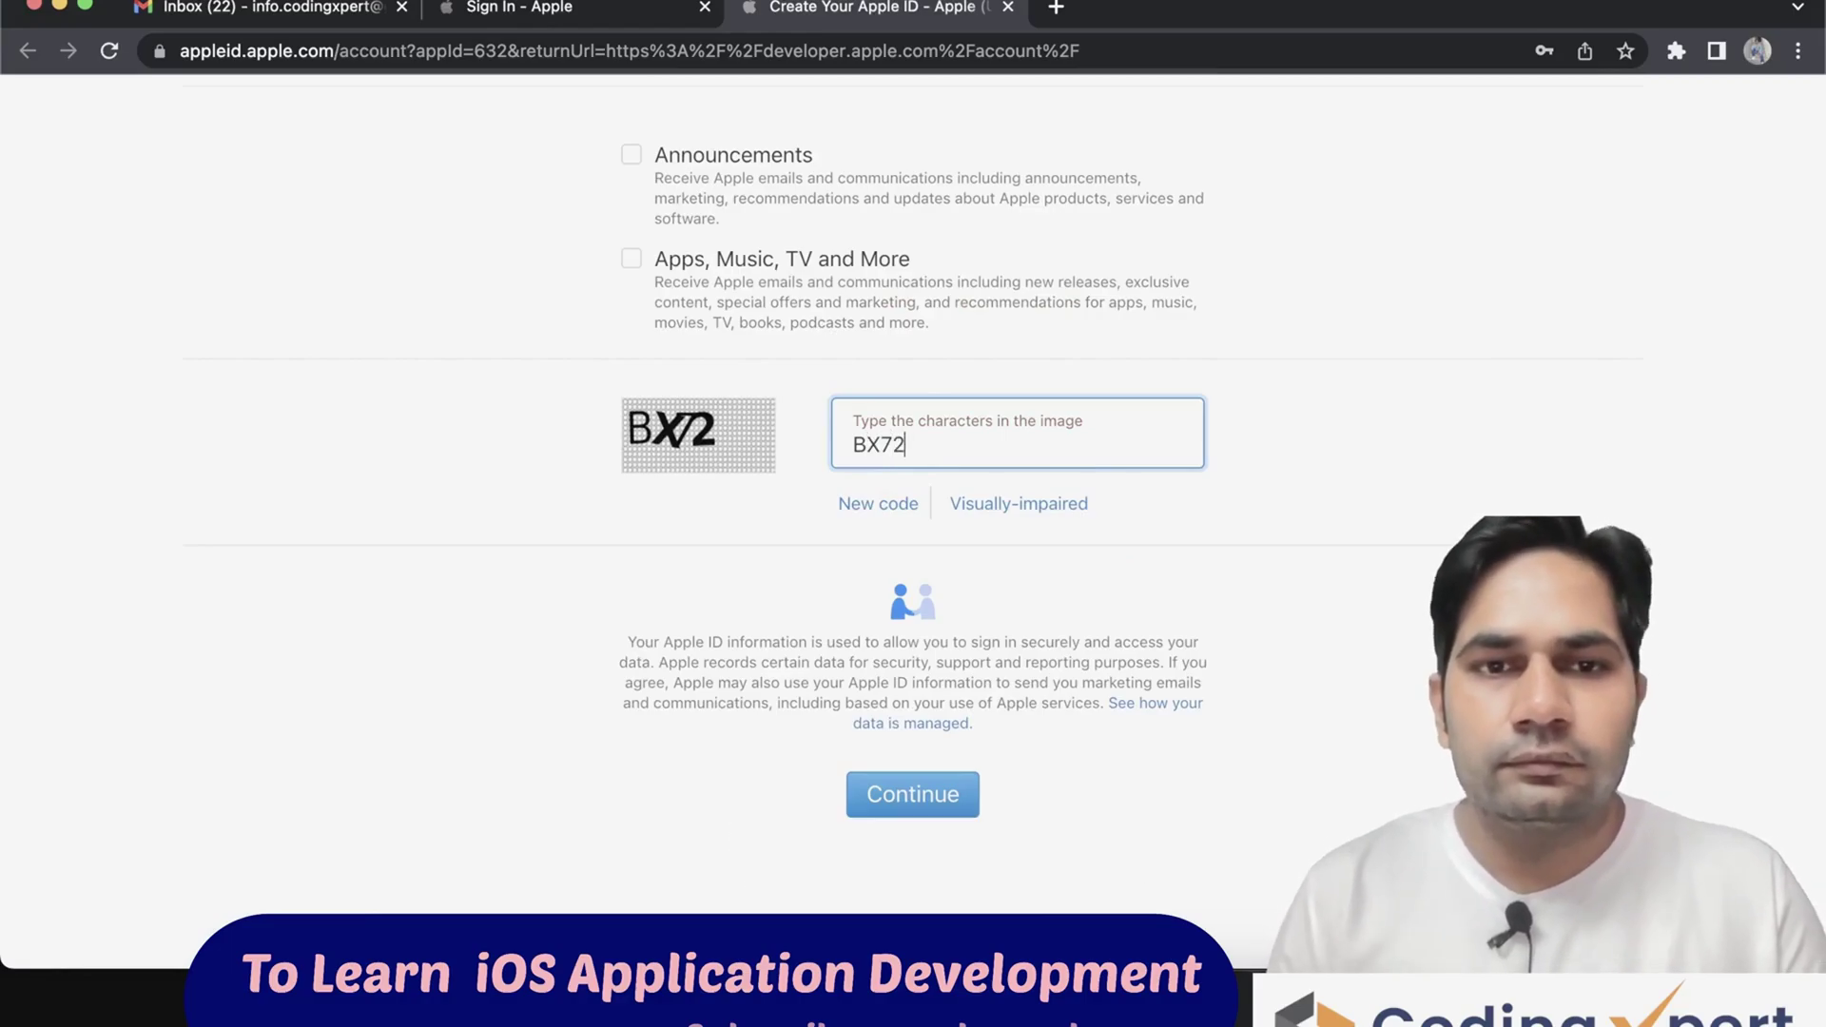
Resubmit the form with the new captcha and select the first verification code box
click(912, 804)
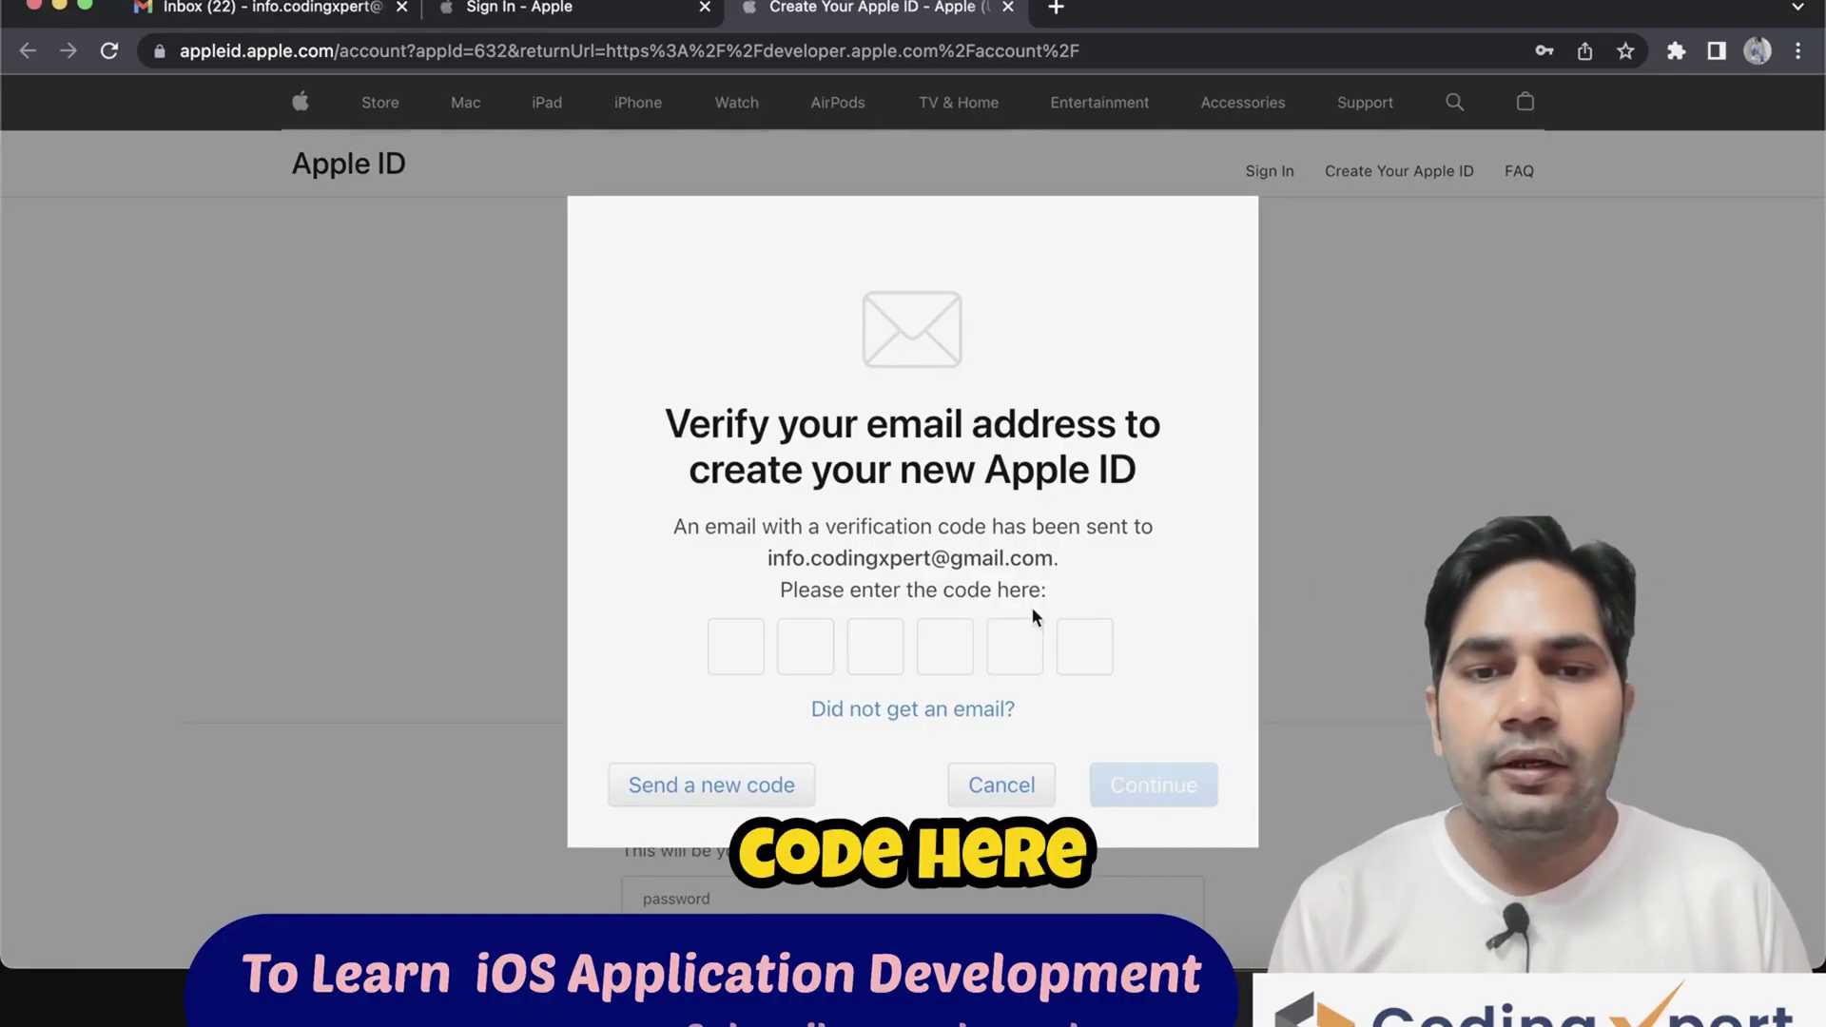
click(714, 640)
Refresh Gmail, open Apple's 'Verify your Apple ID' email and select the six-digit code
click(290, 11)
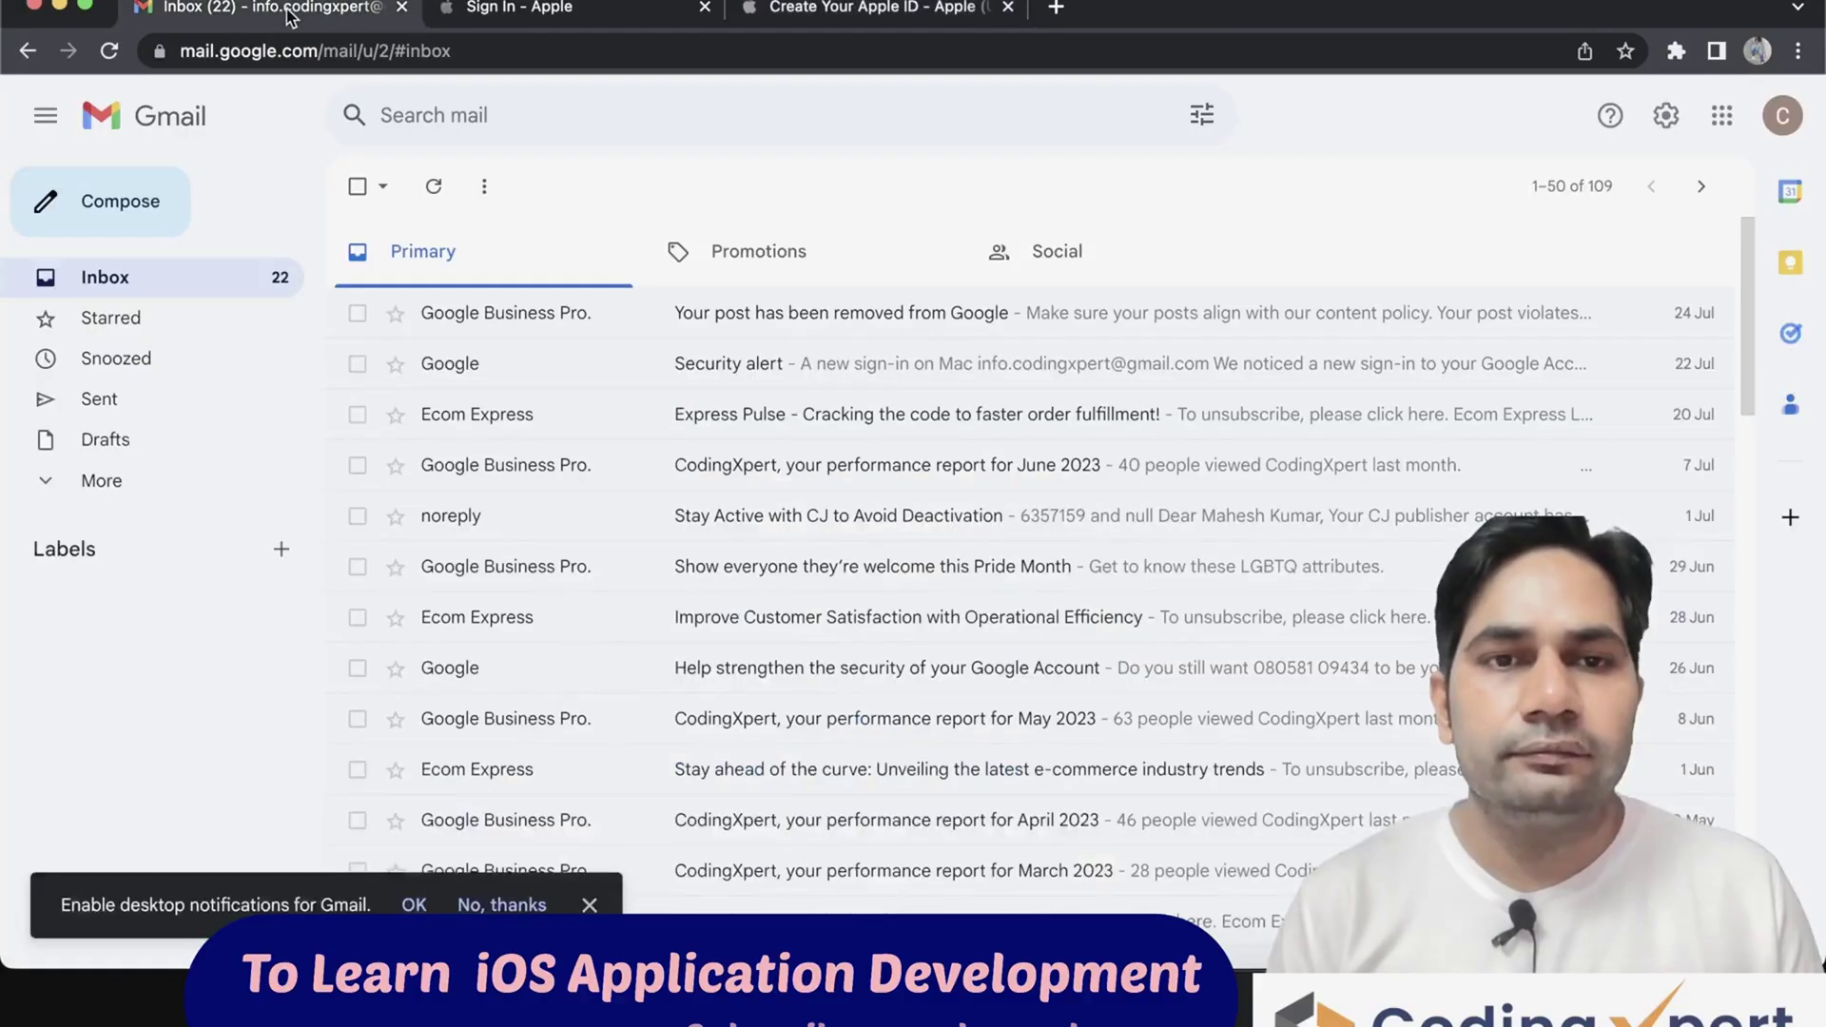
click(110, 50)
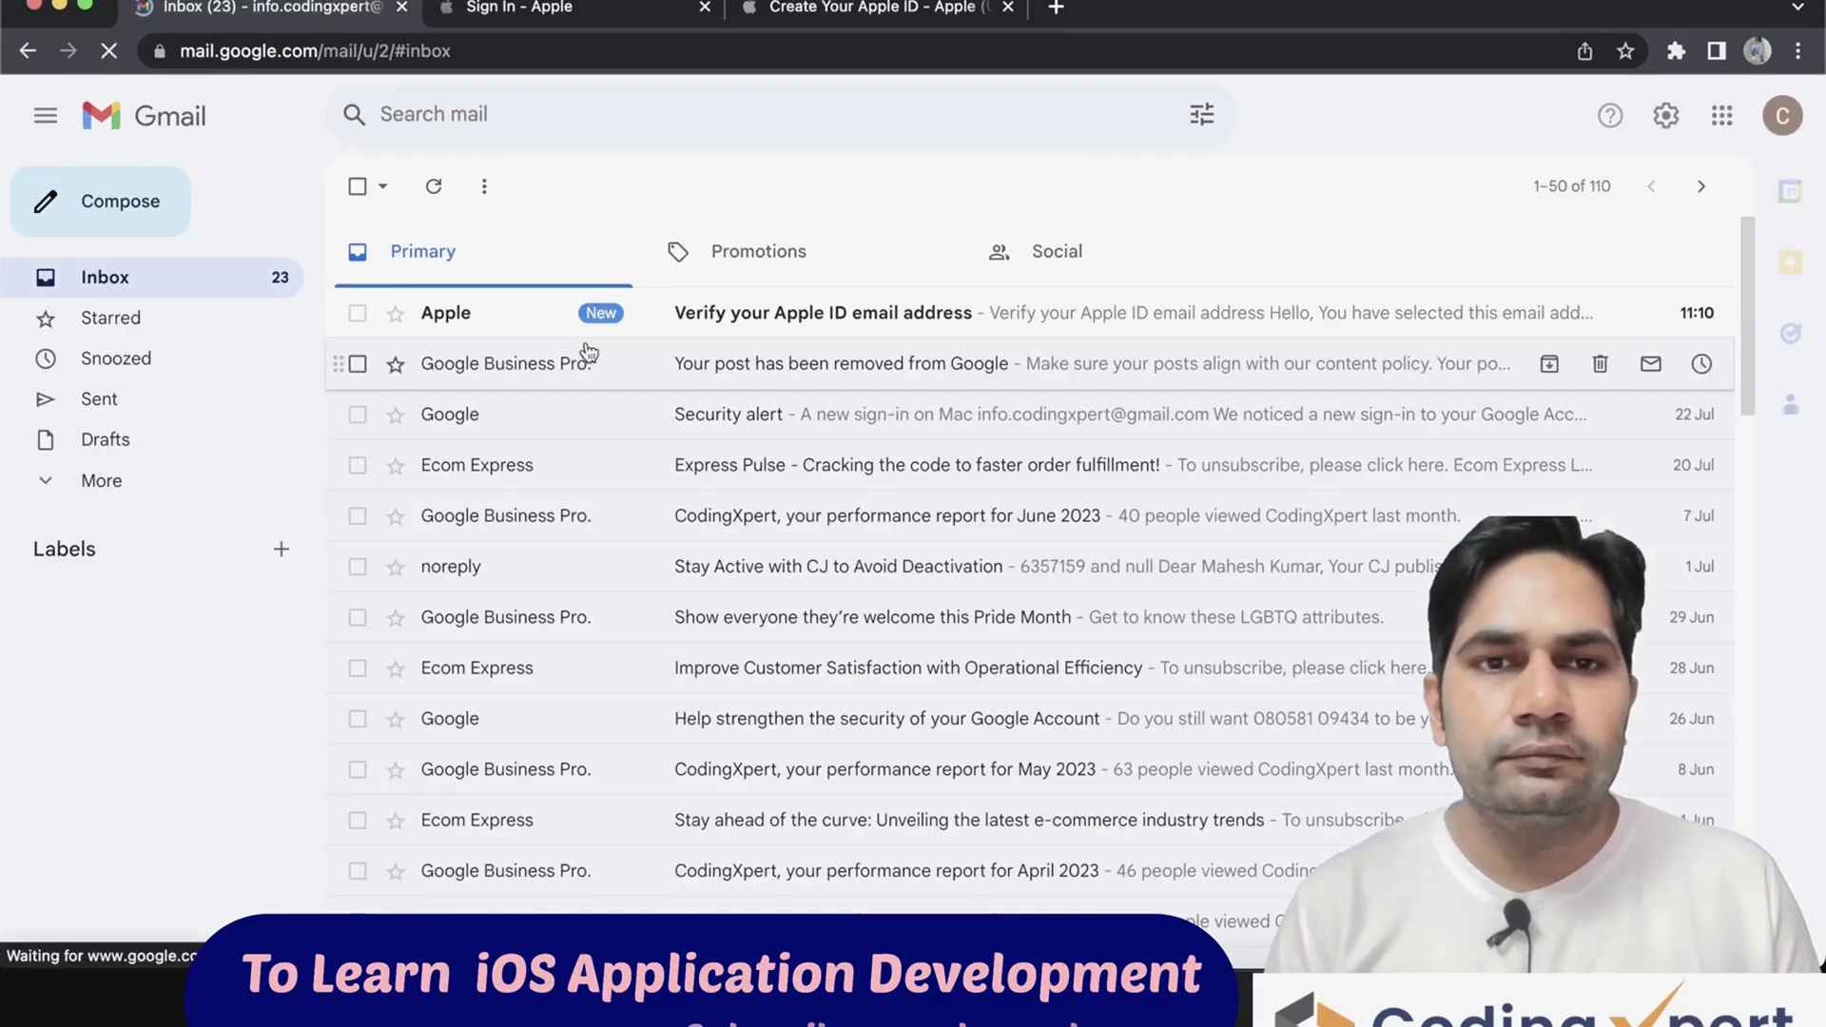
click(742, 315)
scroll(831, 597, down, 5)
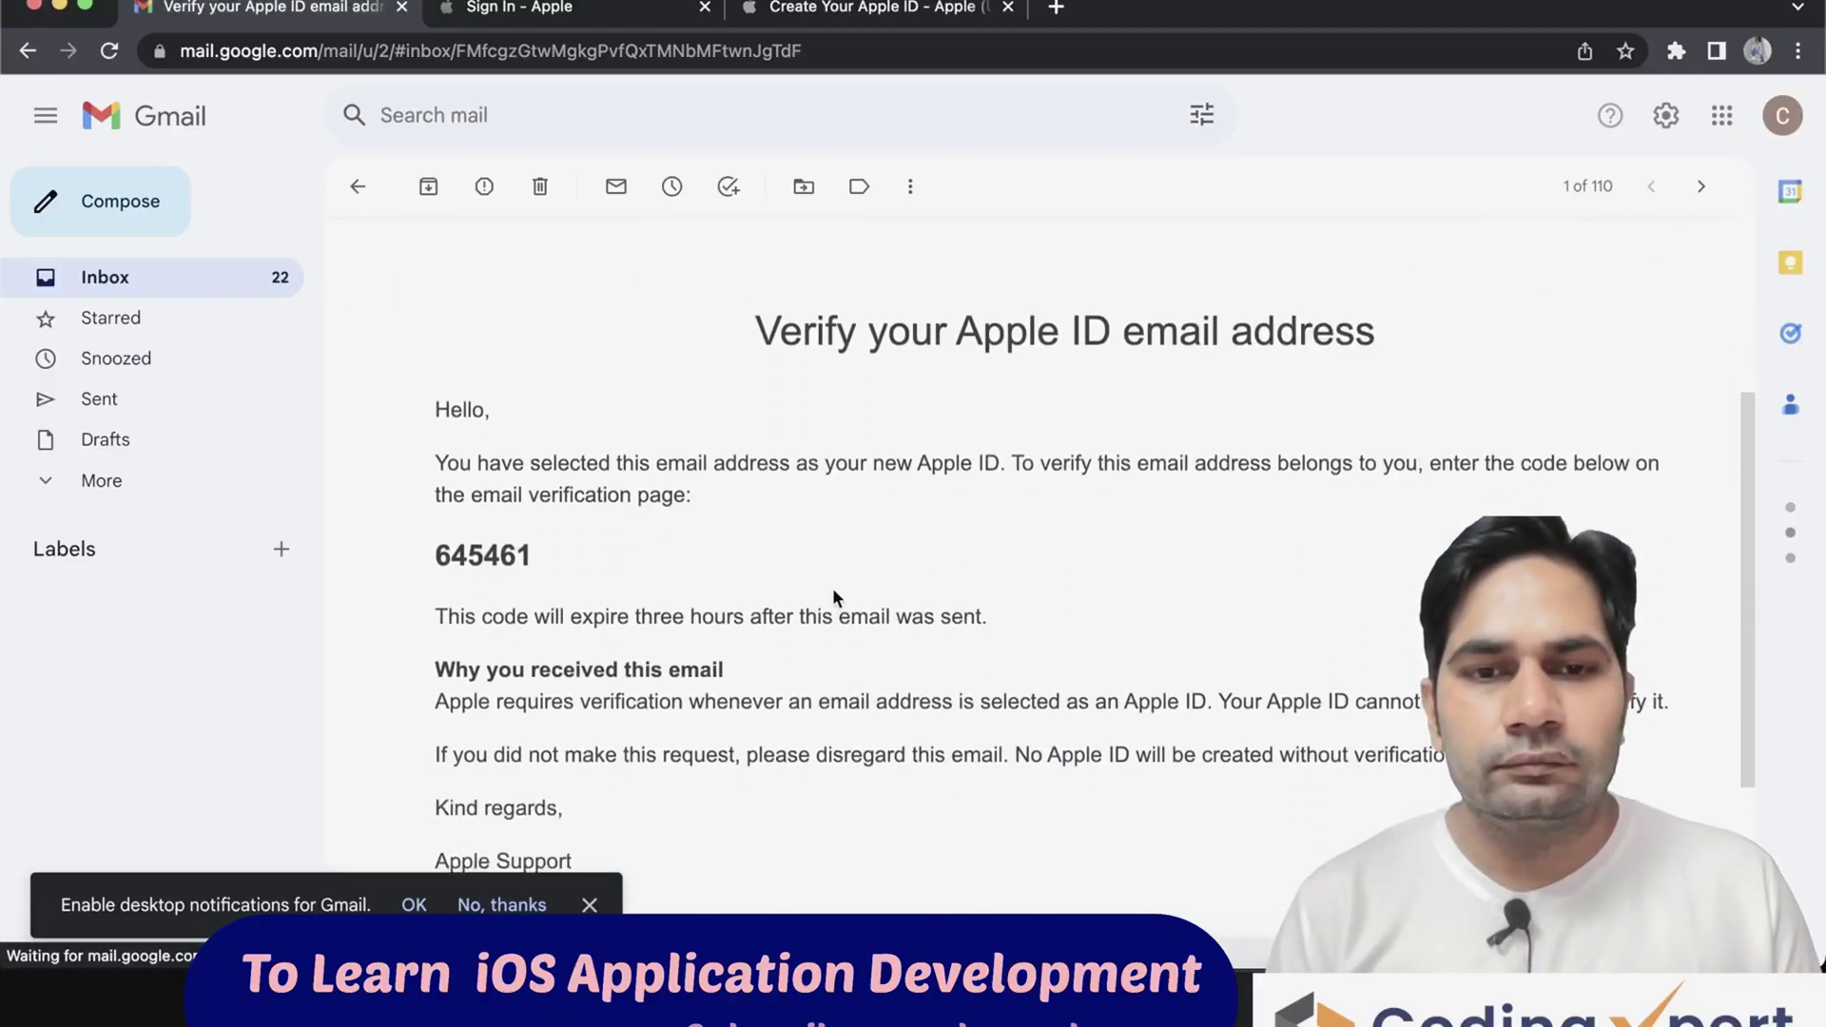
drag(535, 505, 435, 490)
key(super+c)
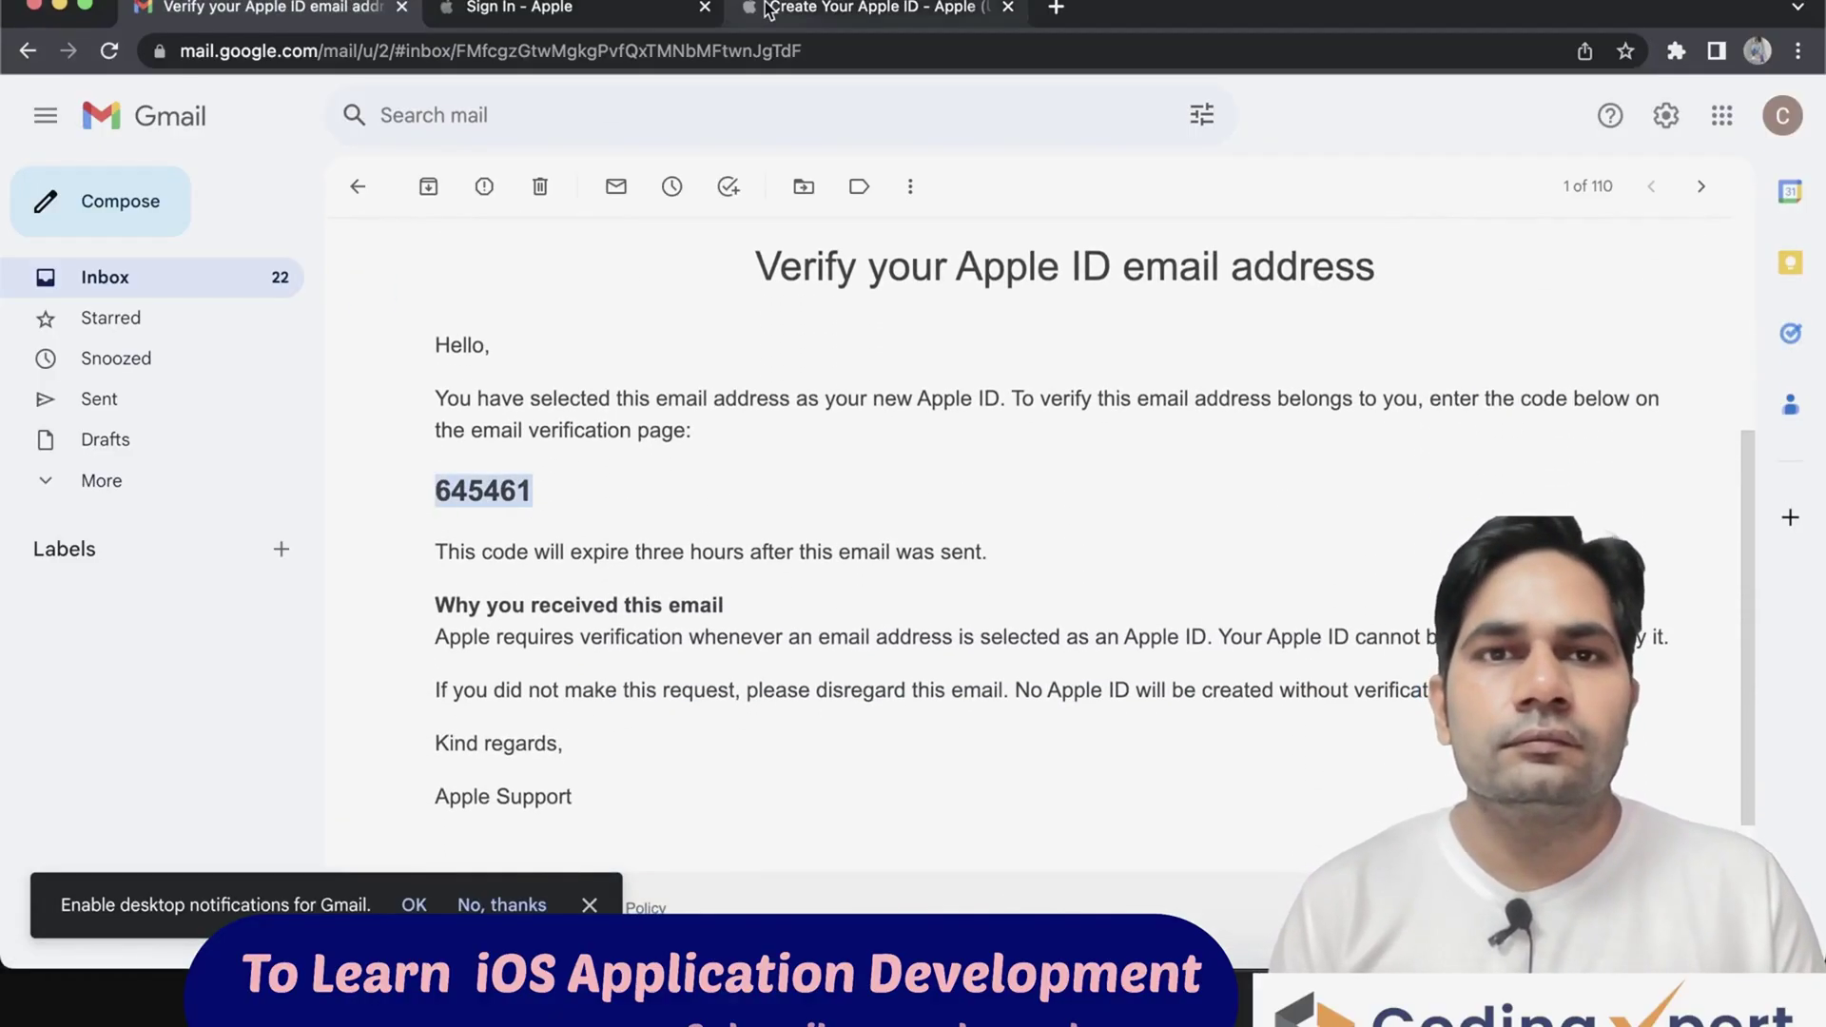
Paste the emailed code, enter the SMS code, and dismiss Chrome's Save password bubble
click(875, 8)
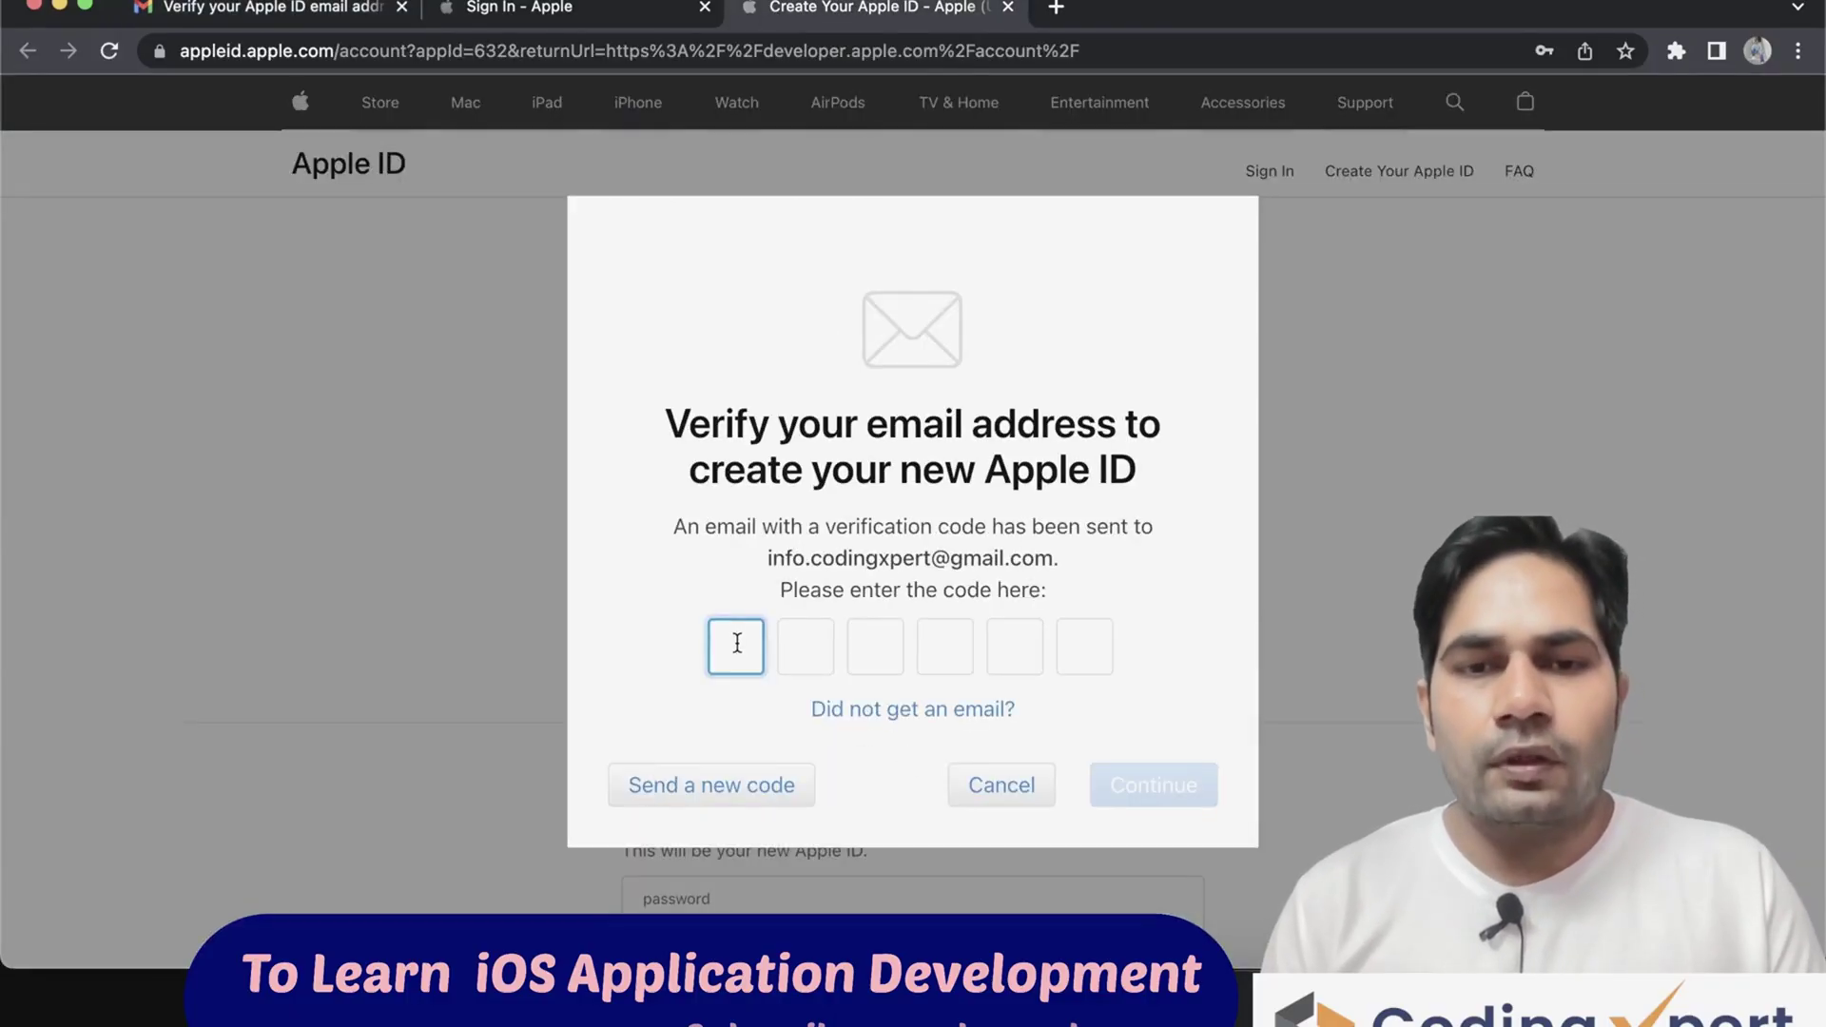
key(super+v)
click(1180, 794)
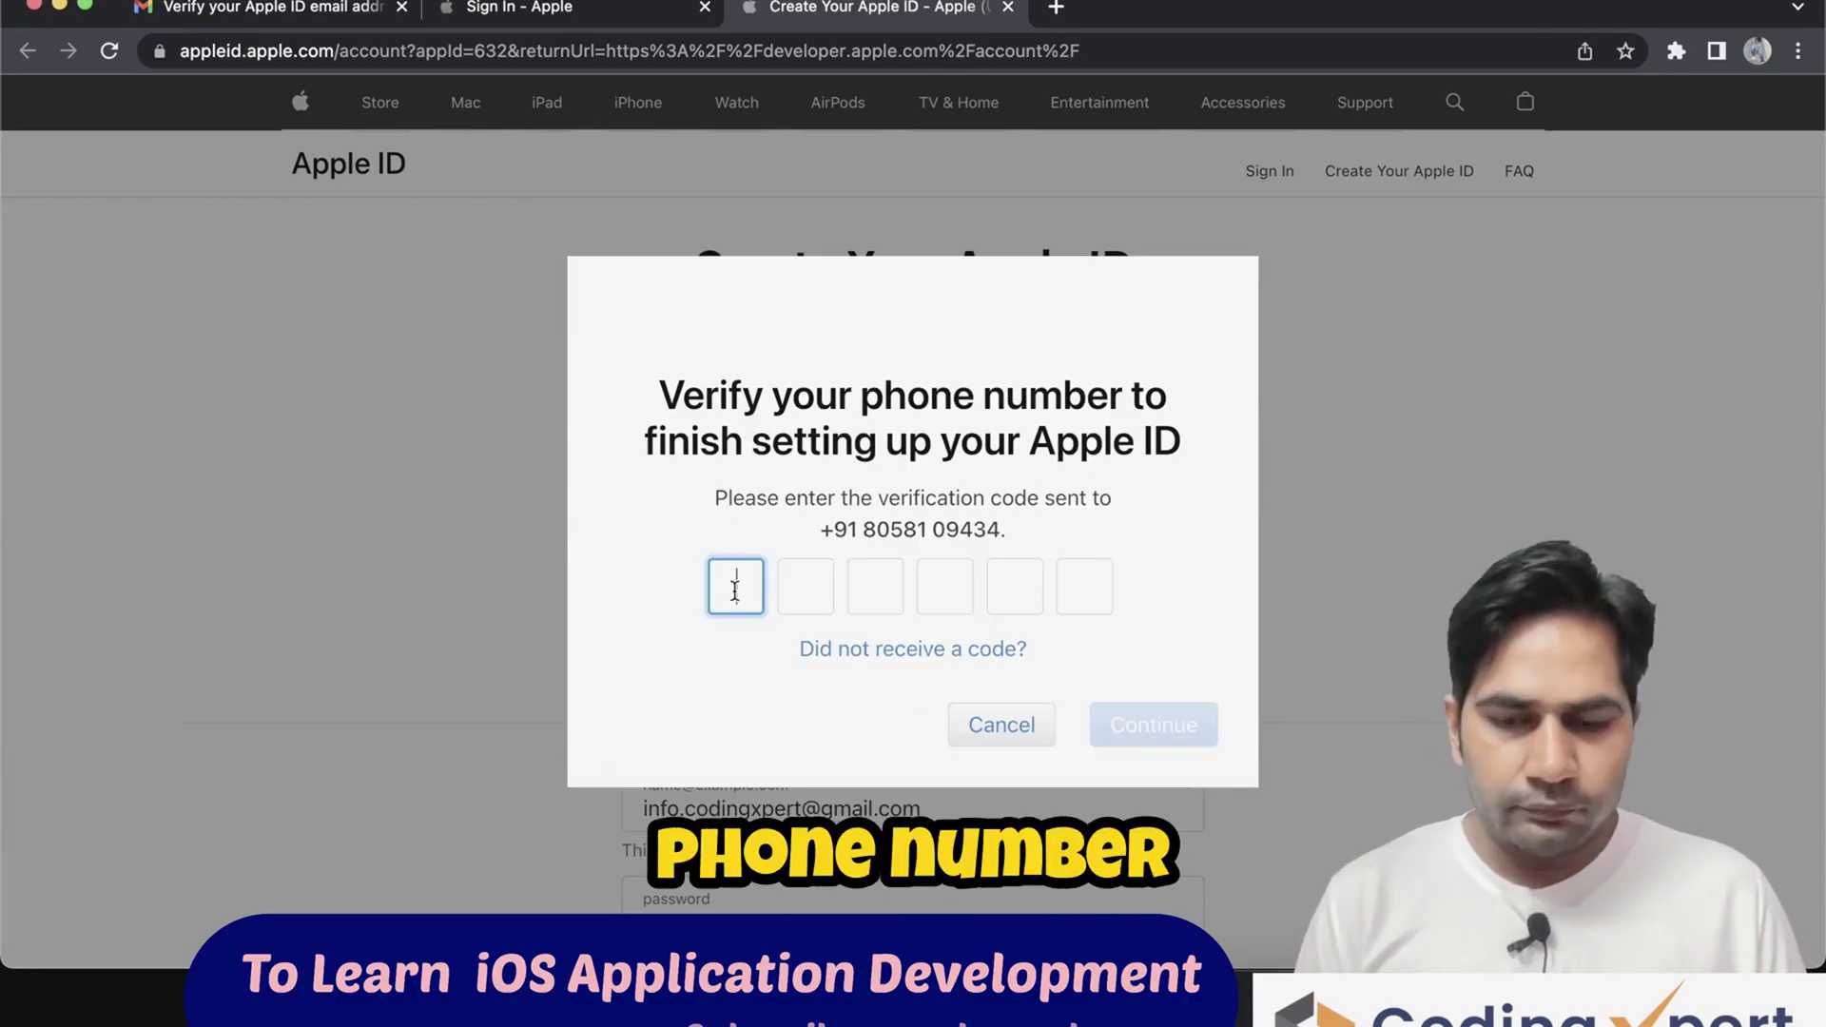
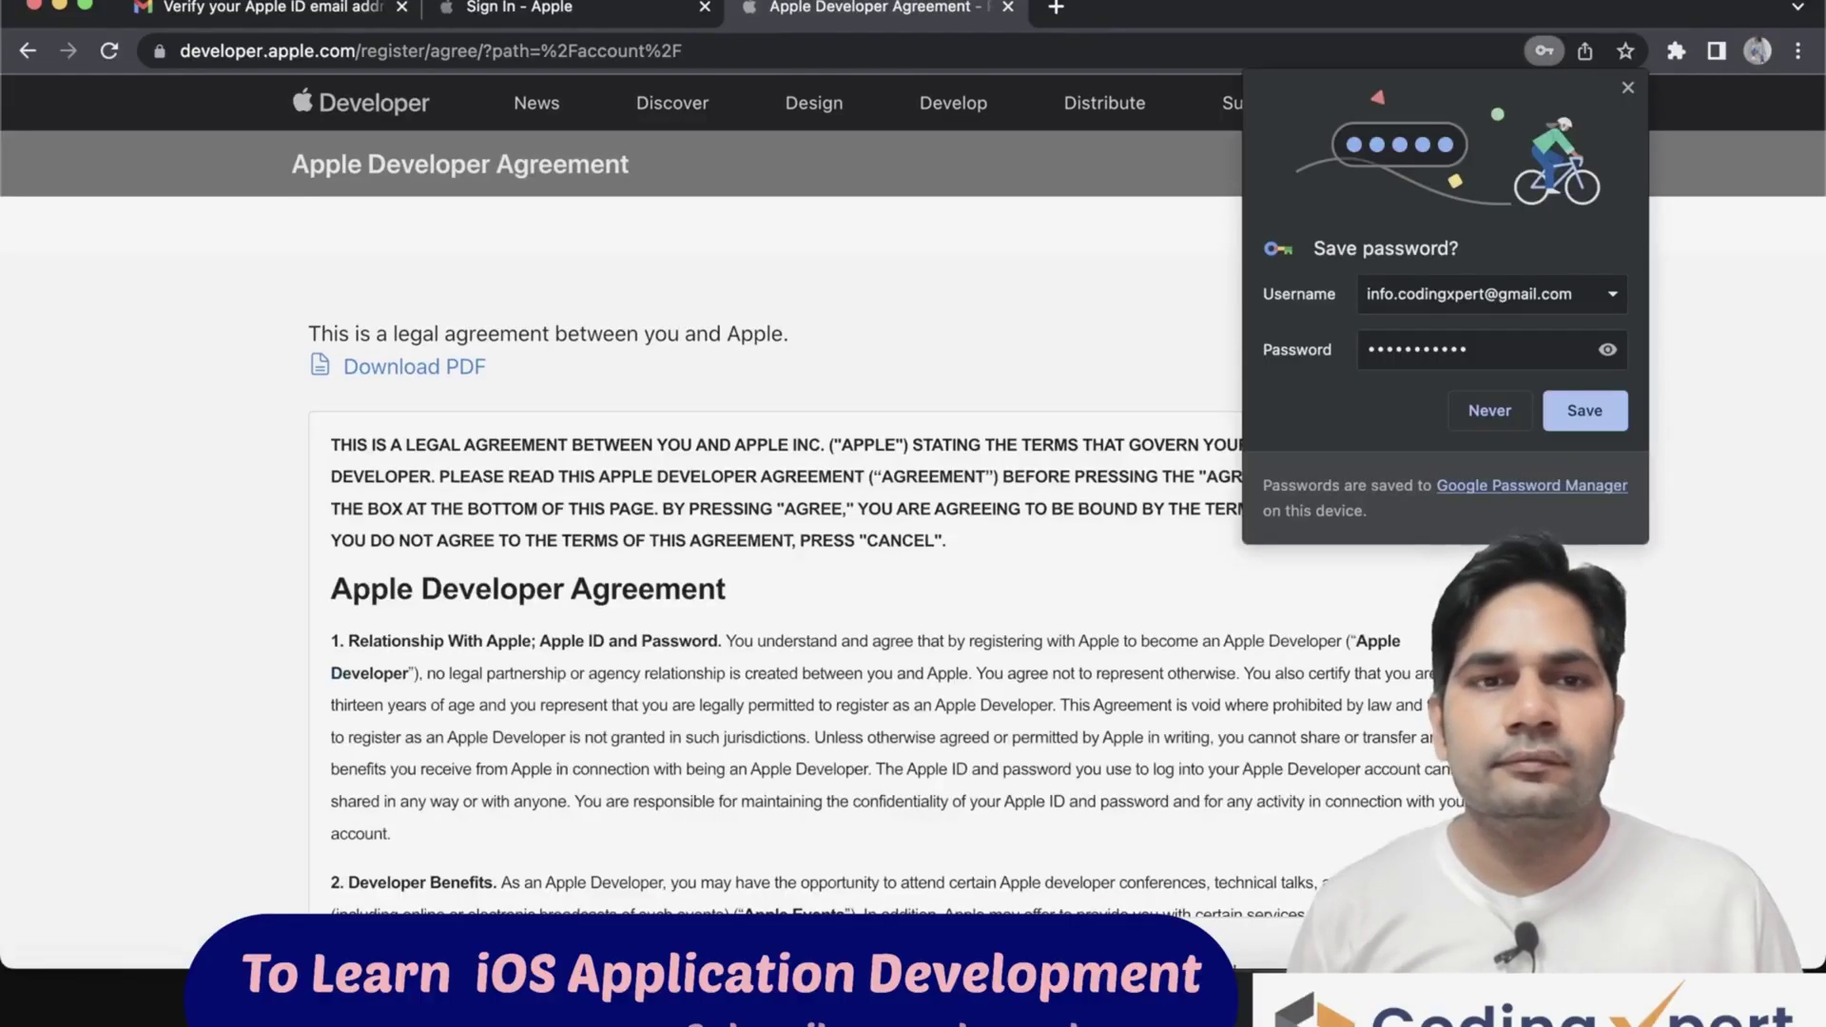
click(1488, 408)
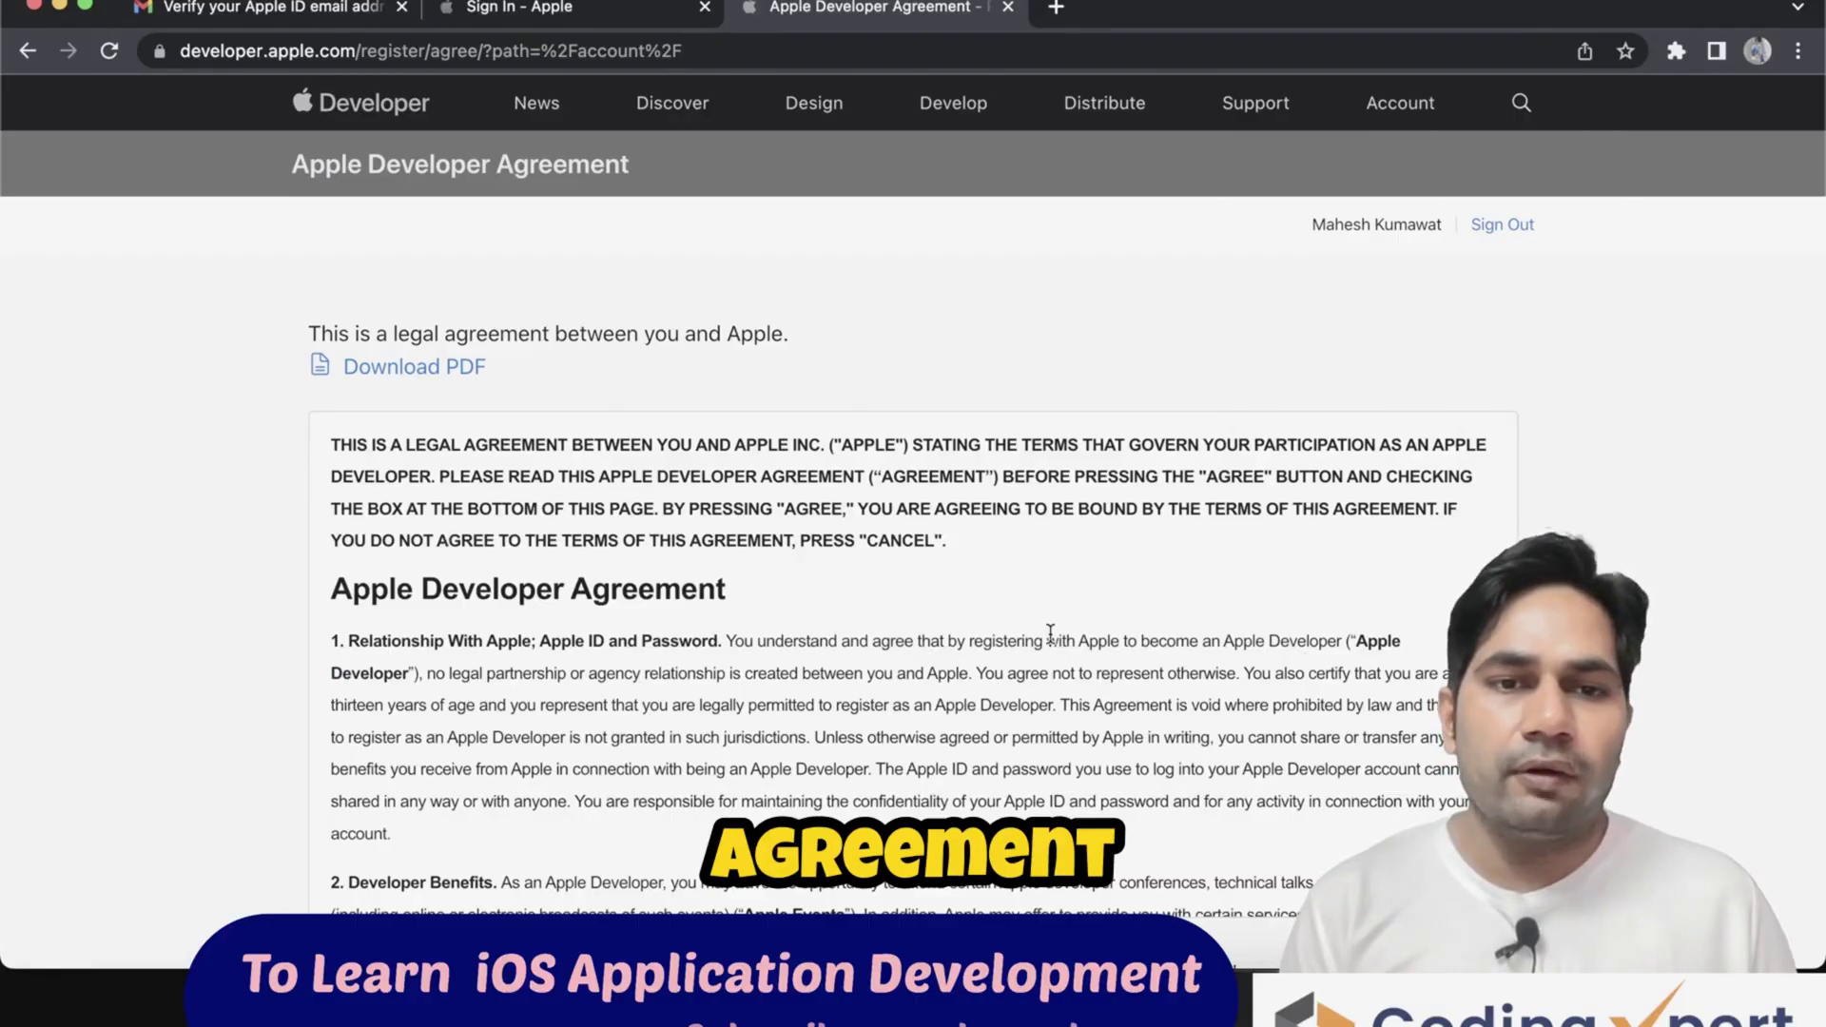
Scroll through the Apple Developer Agreement and tick its 'By checking this box I confirm…' checkbox
scroll(1403, 608, down, 5)
scroll(1402, 603, down, 15)
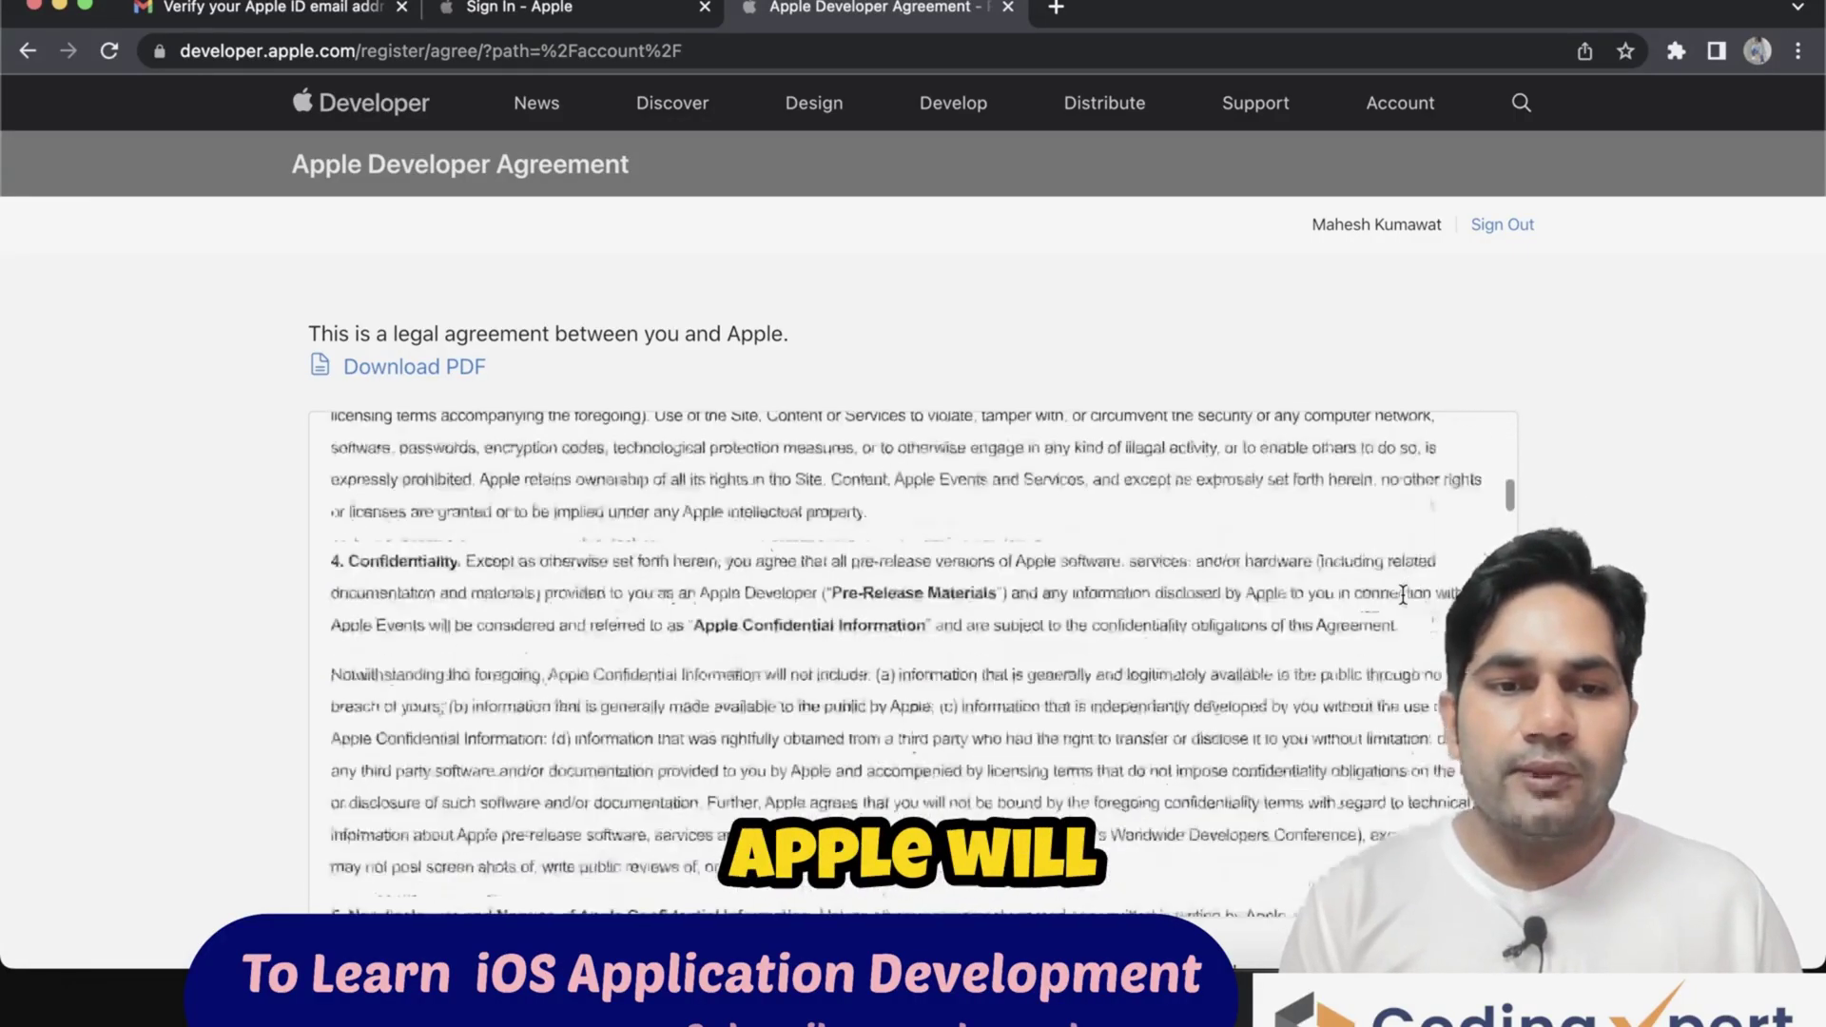
scroll(1403, 590, down, 20)
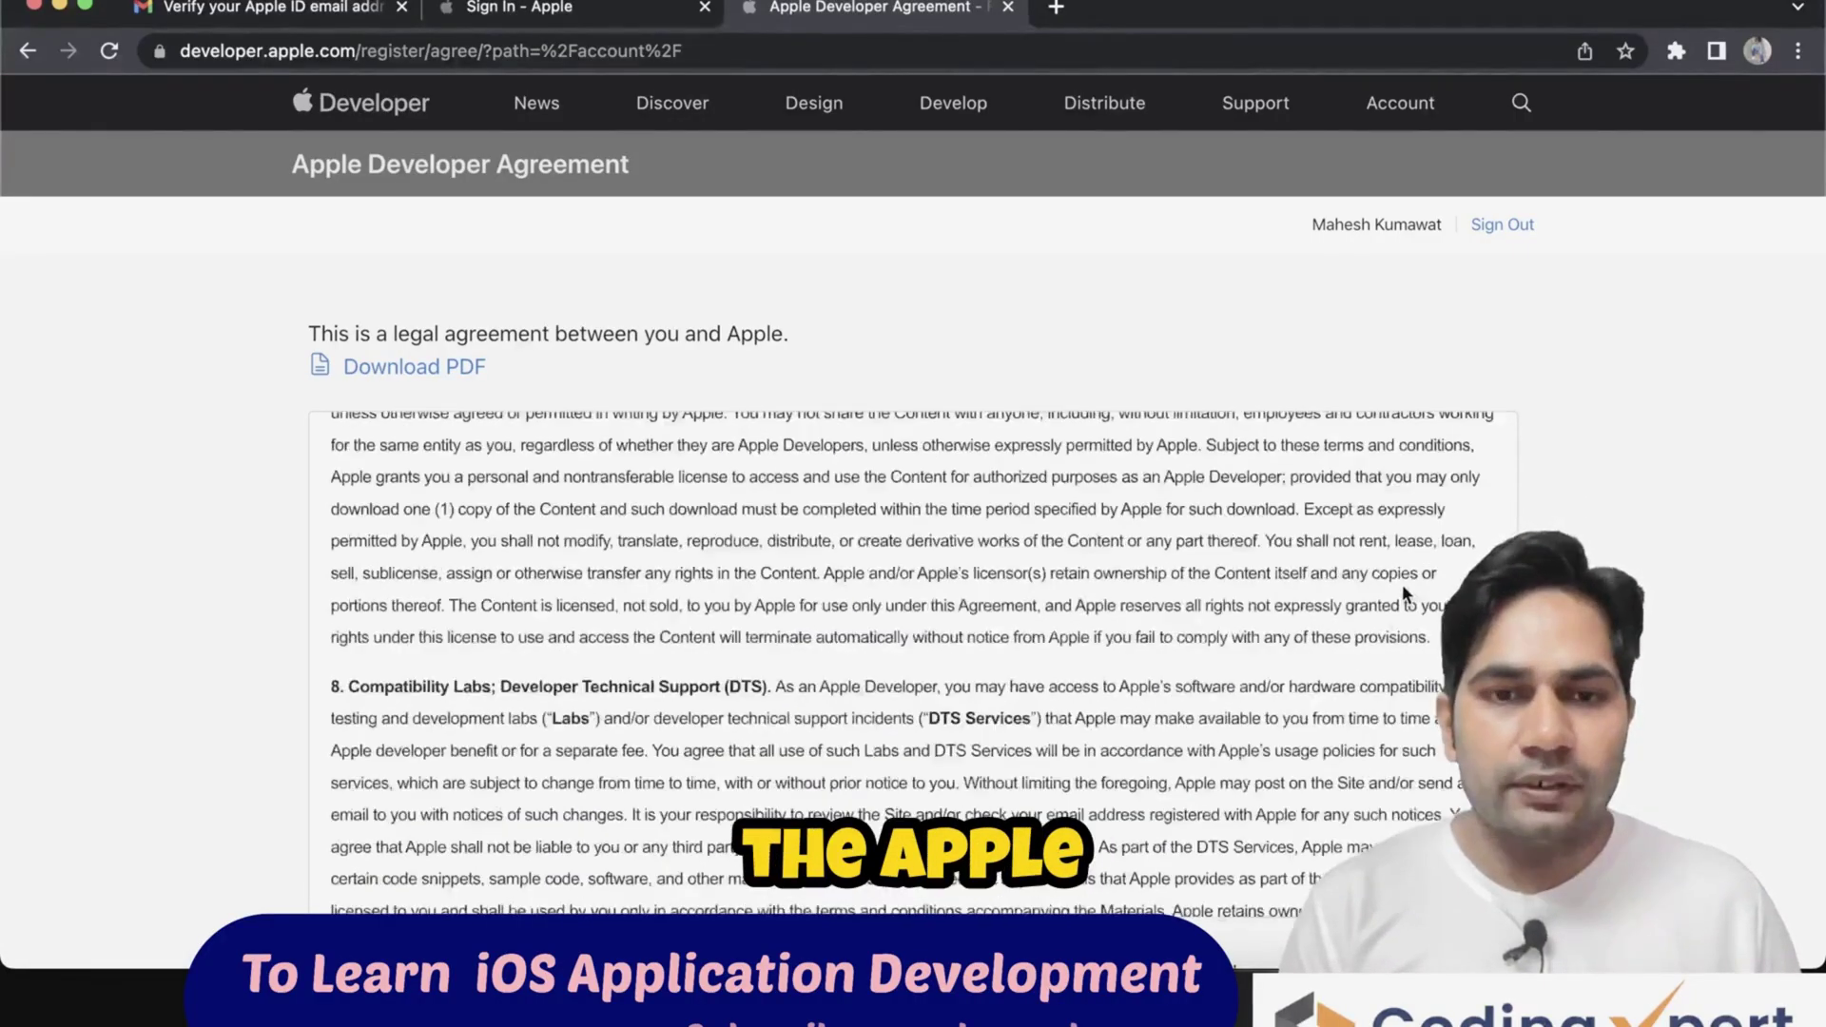
scroll(1402, 584, down, 10)
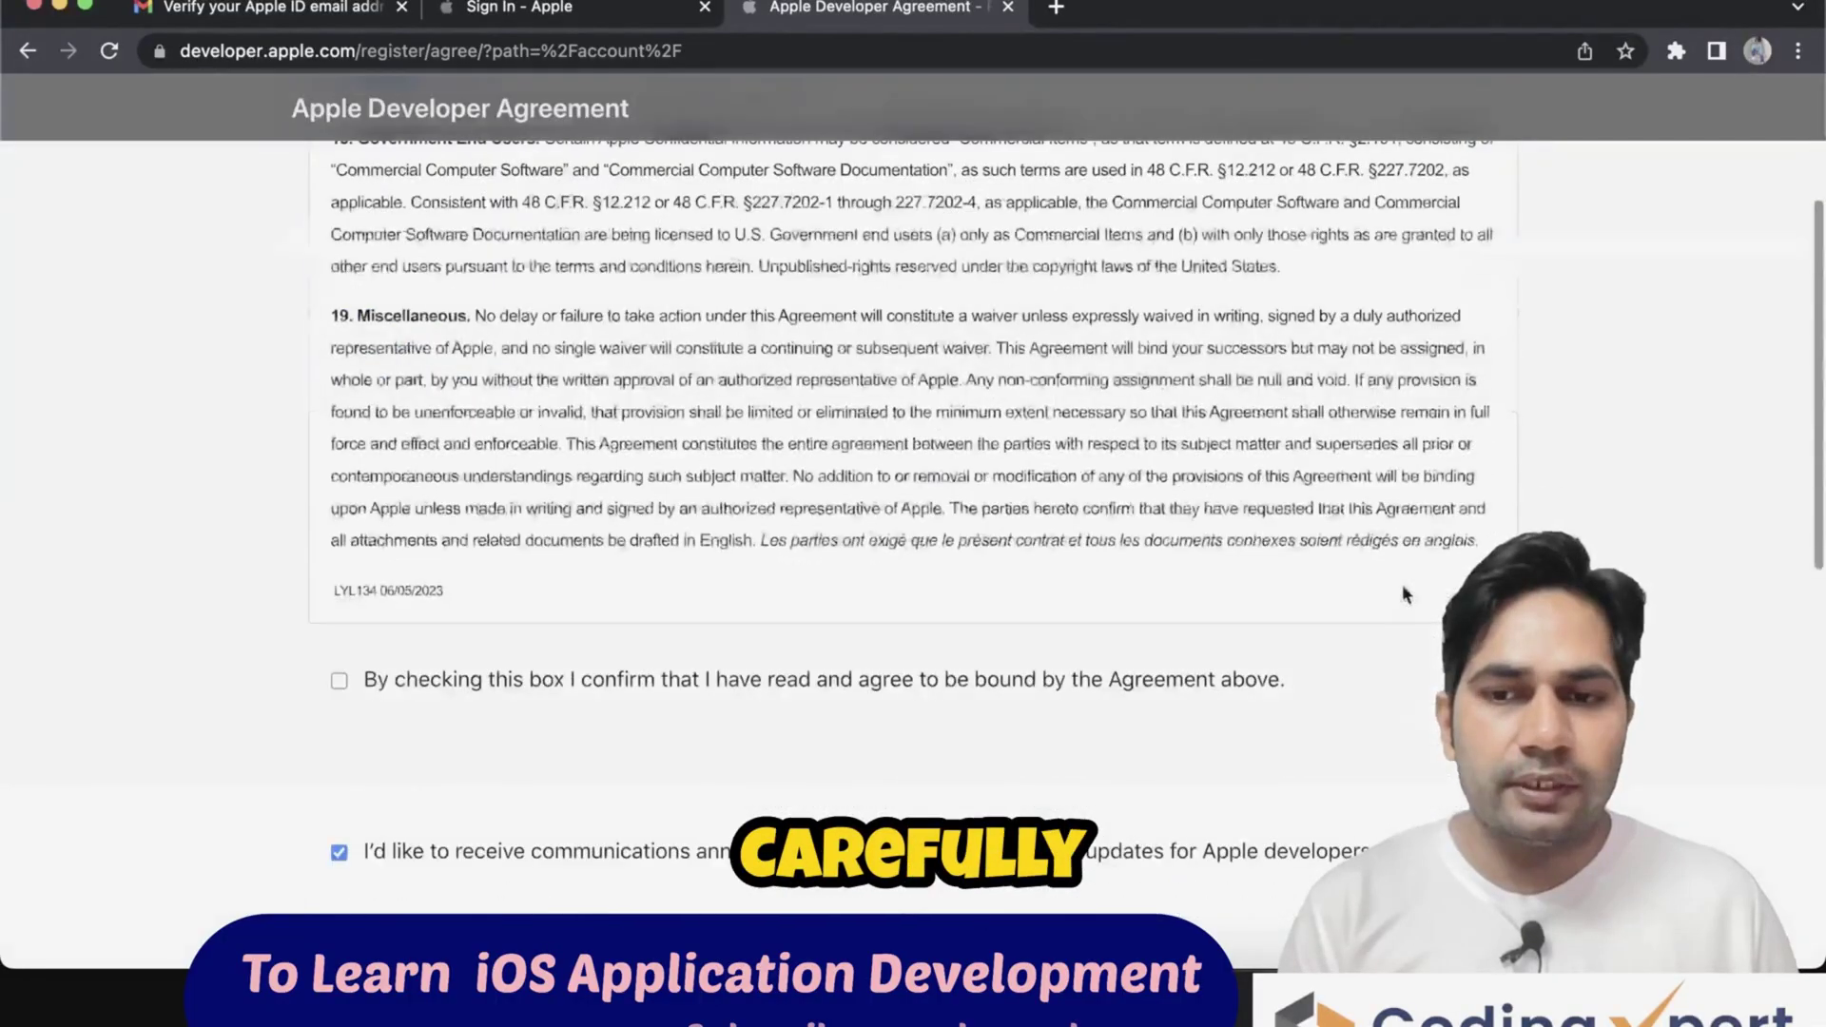
click(339, 664)
scroll(787, 755, down, 2)
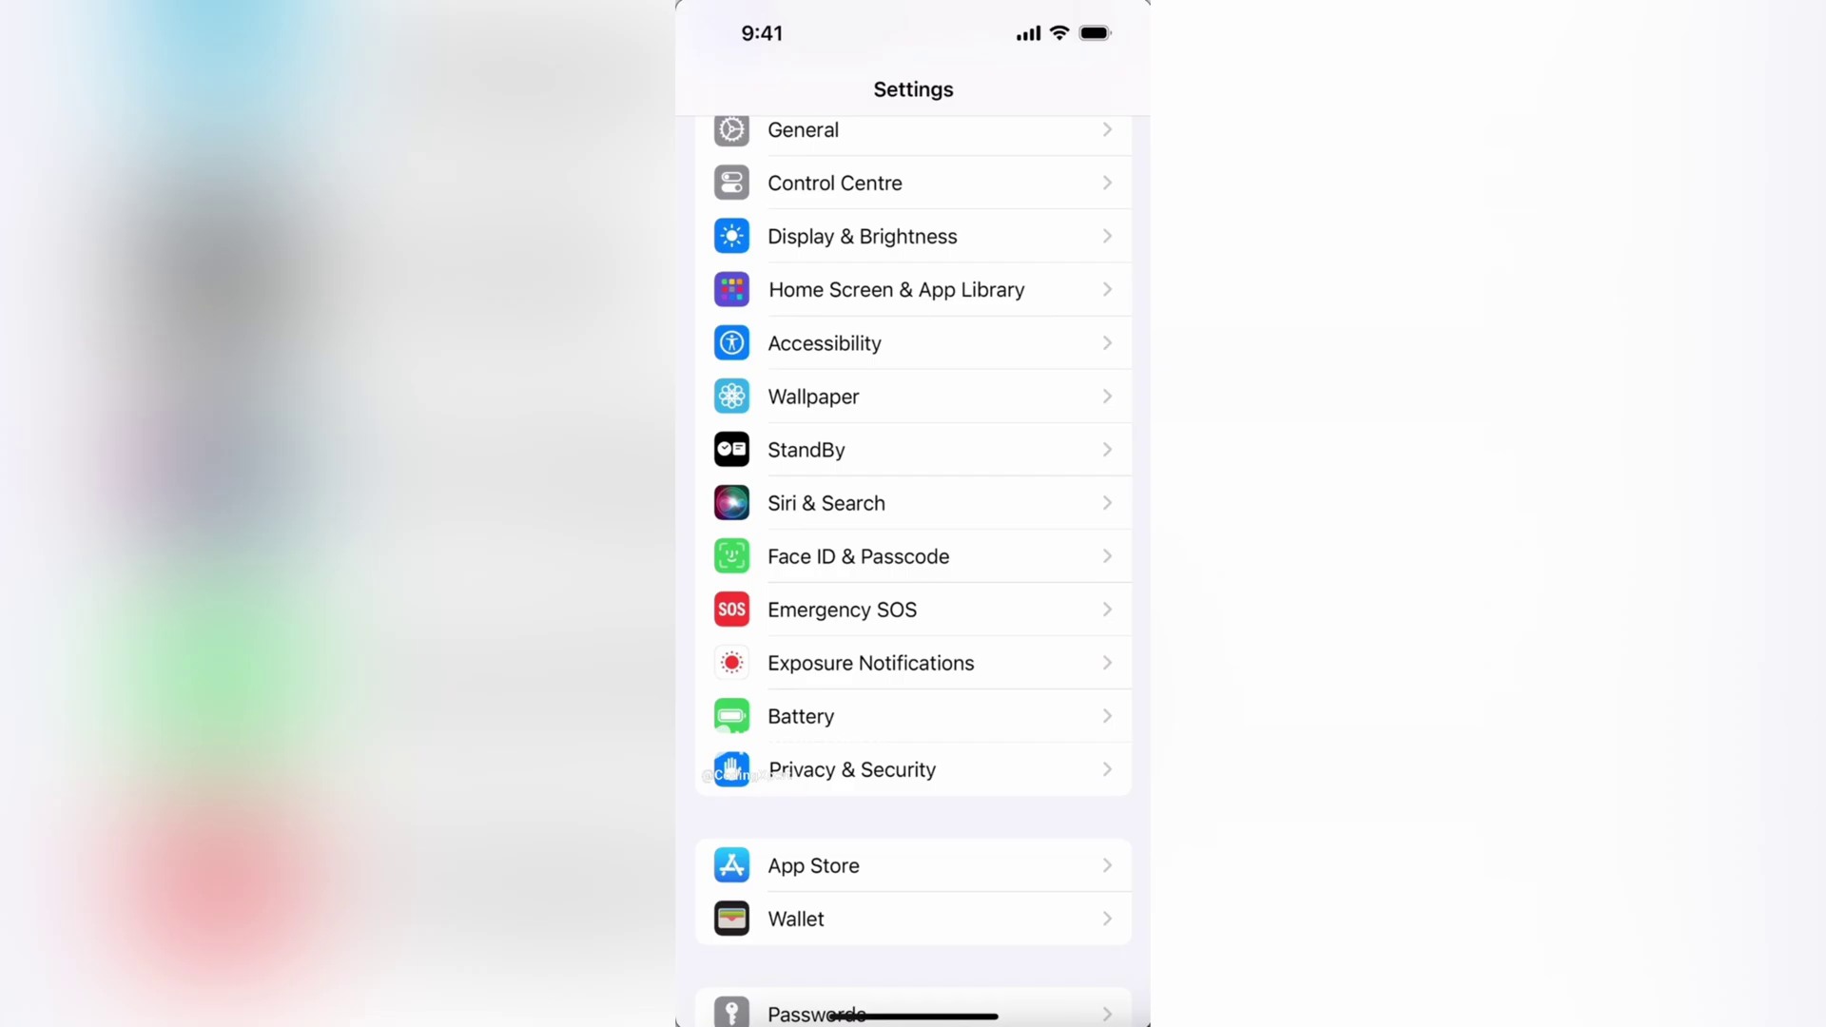
Switch on Developer Mode under Privacy & Security > Security
click(851, 770)
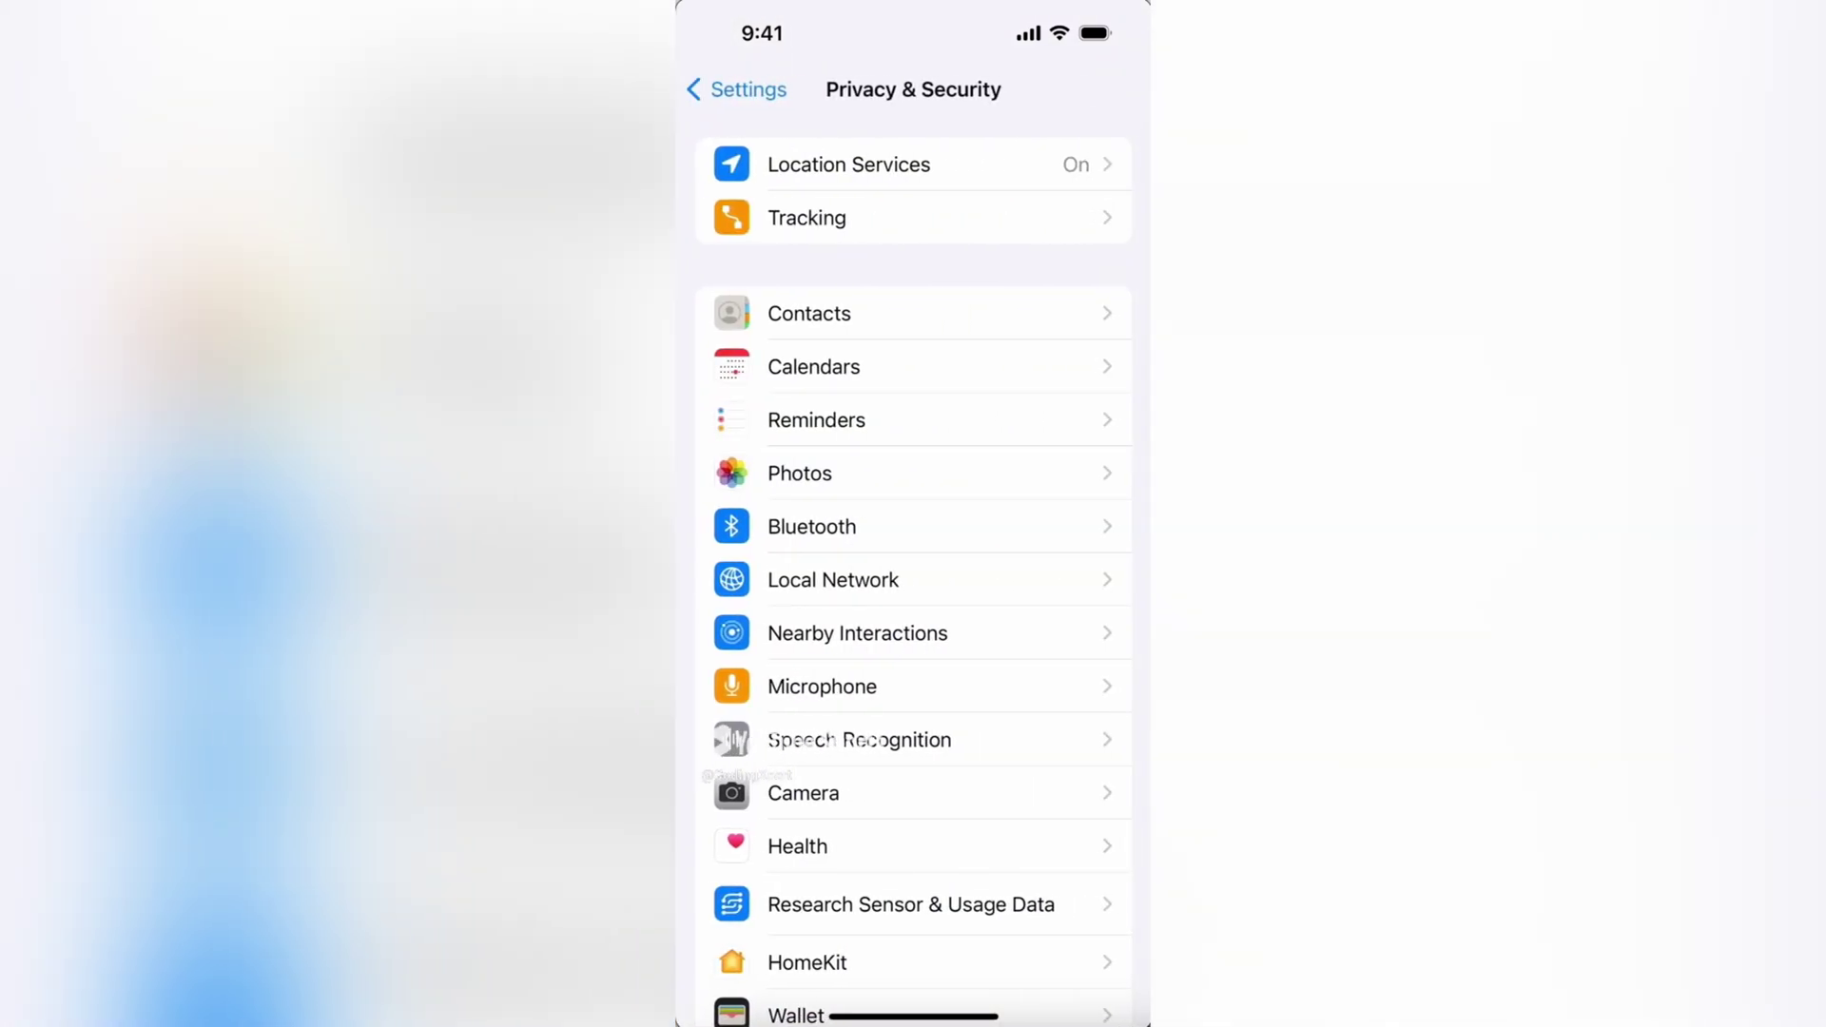
scroll(913, 570, down, 7)
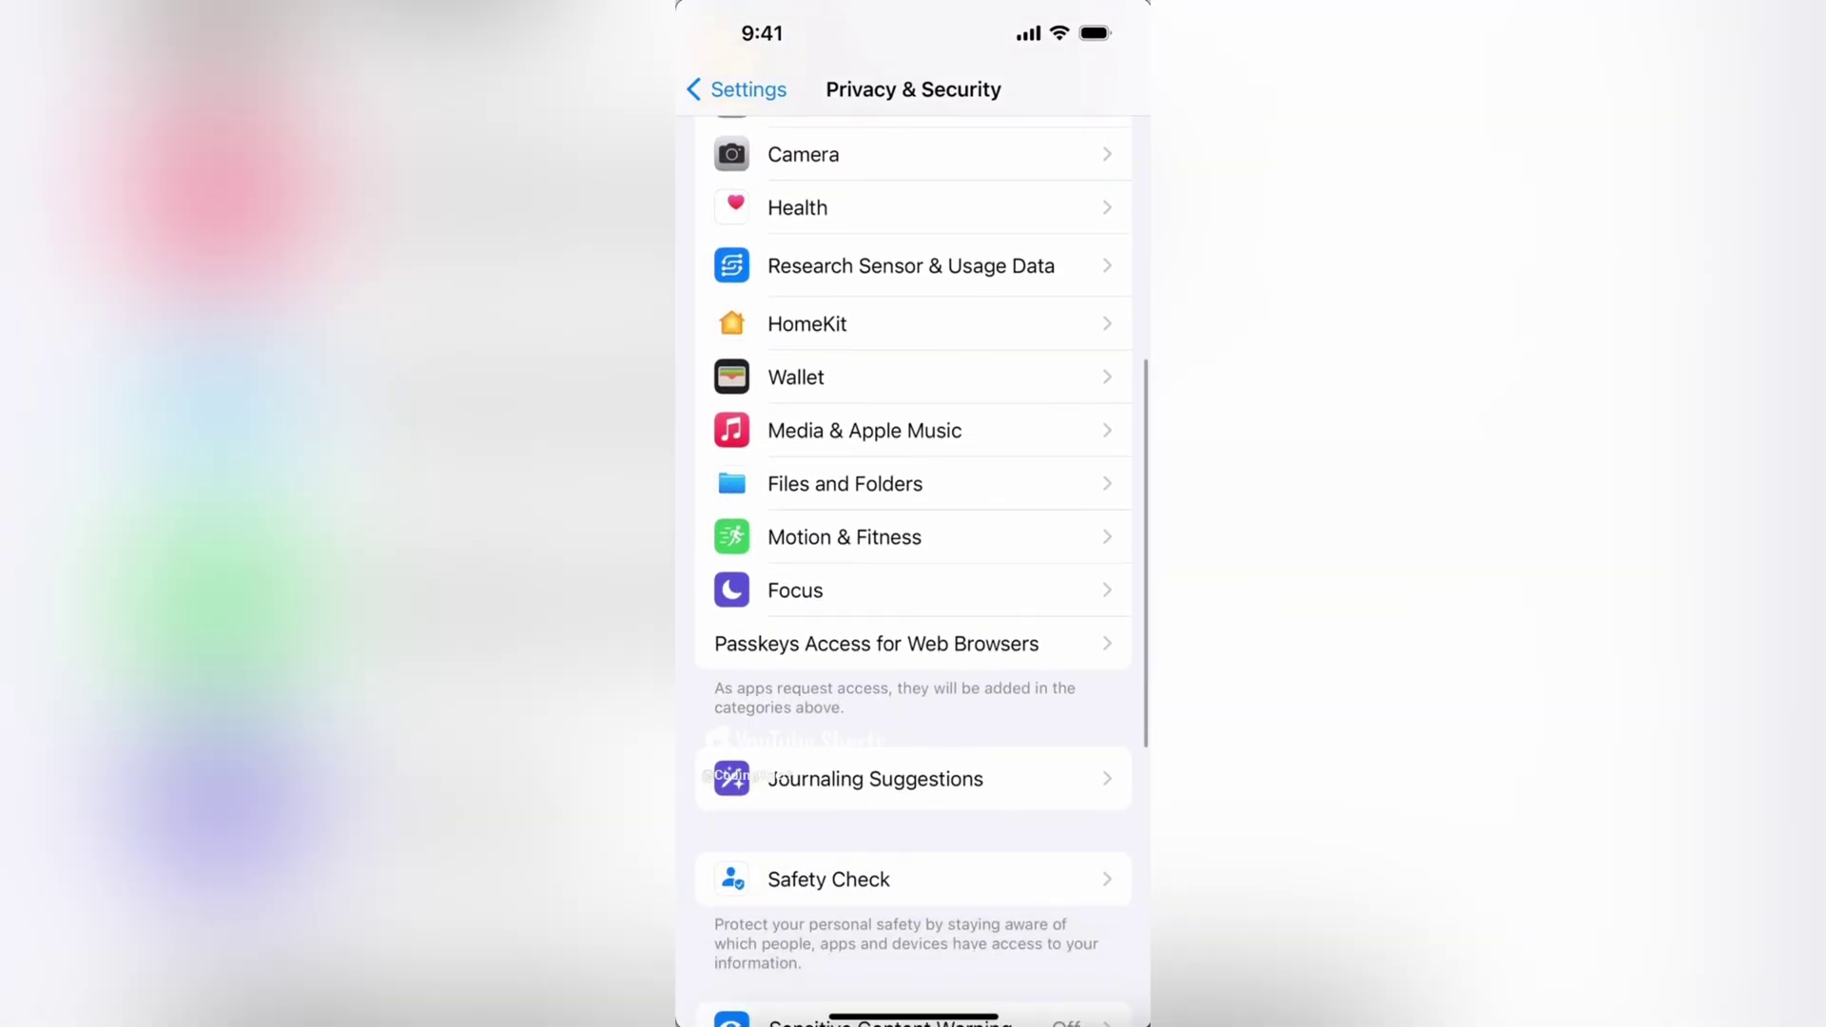
scroll(913, 571, down, 6)
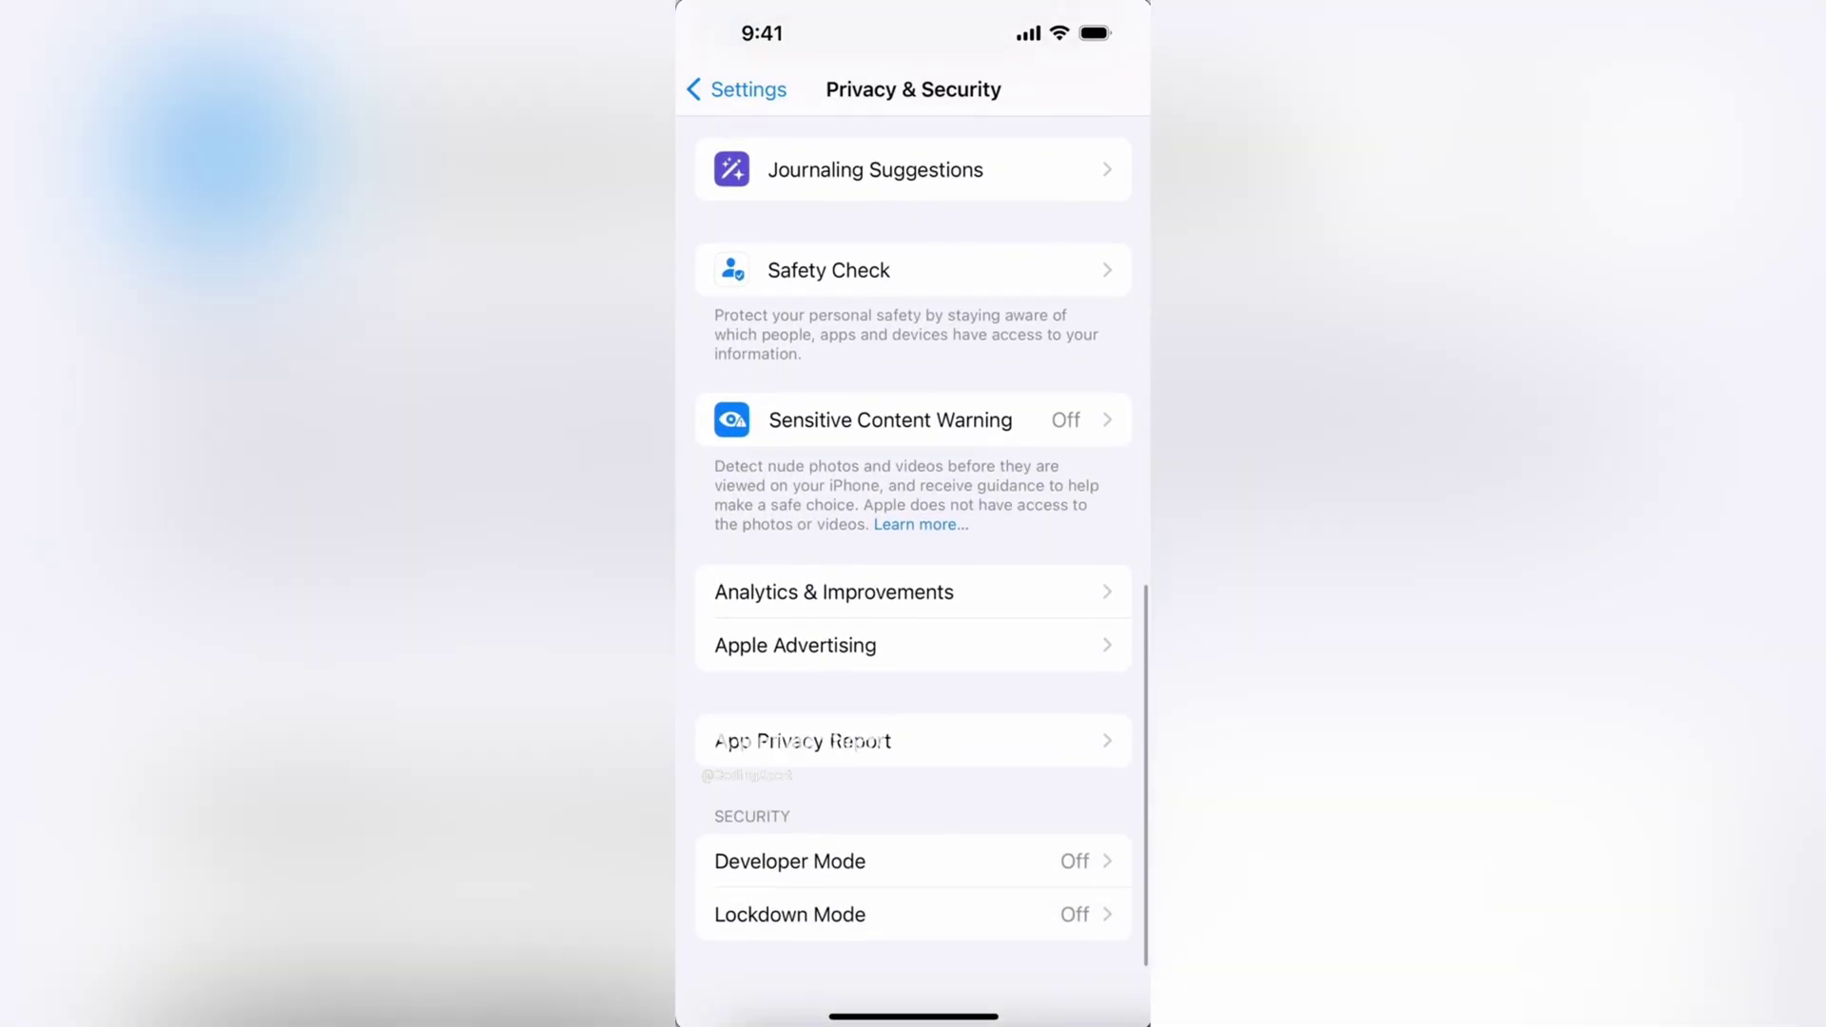
click(789, 860)
click(1081, 165)
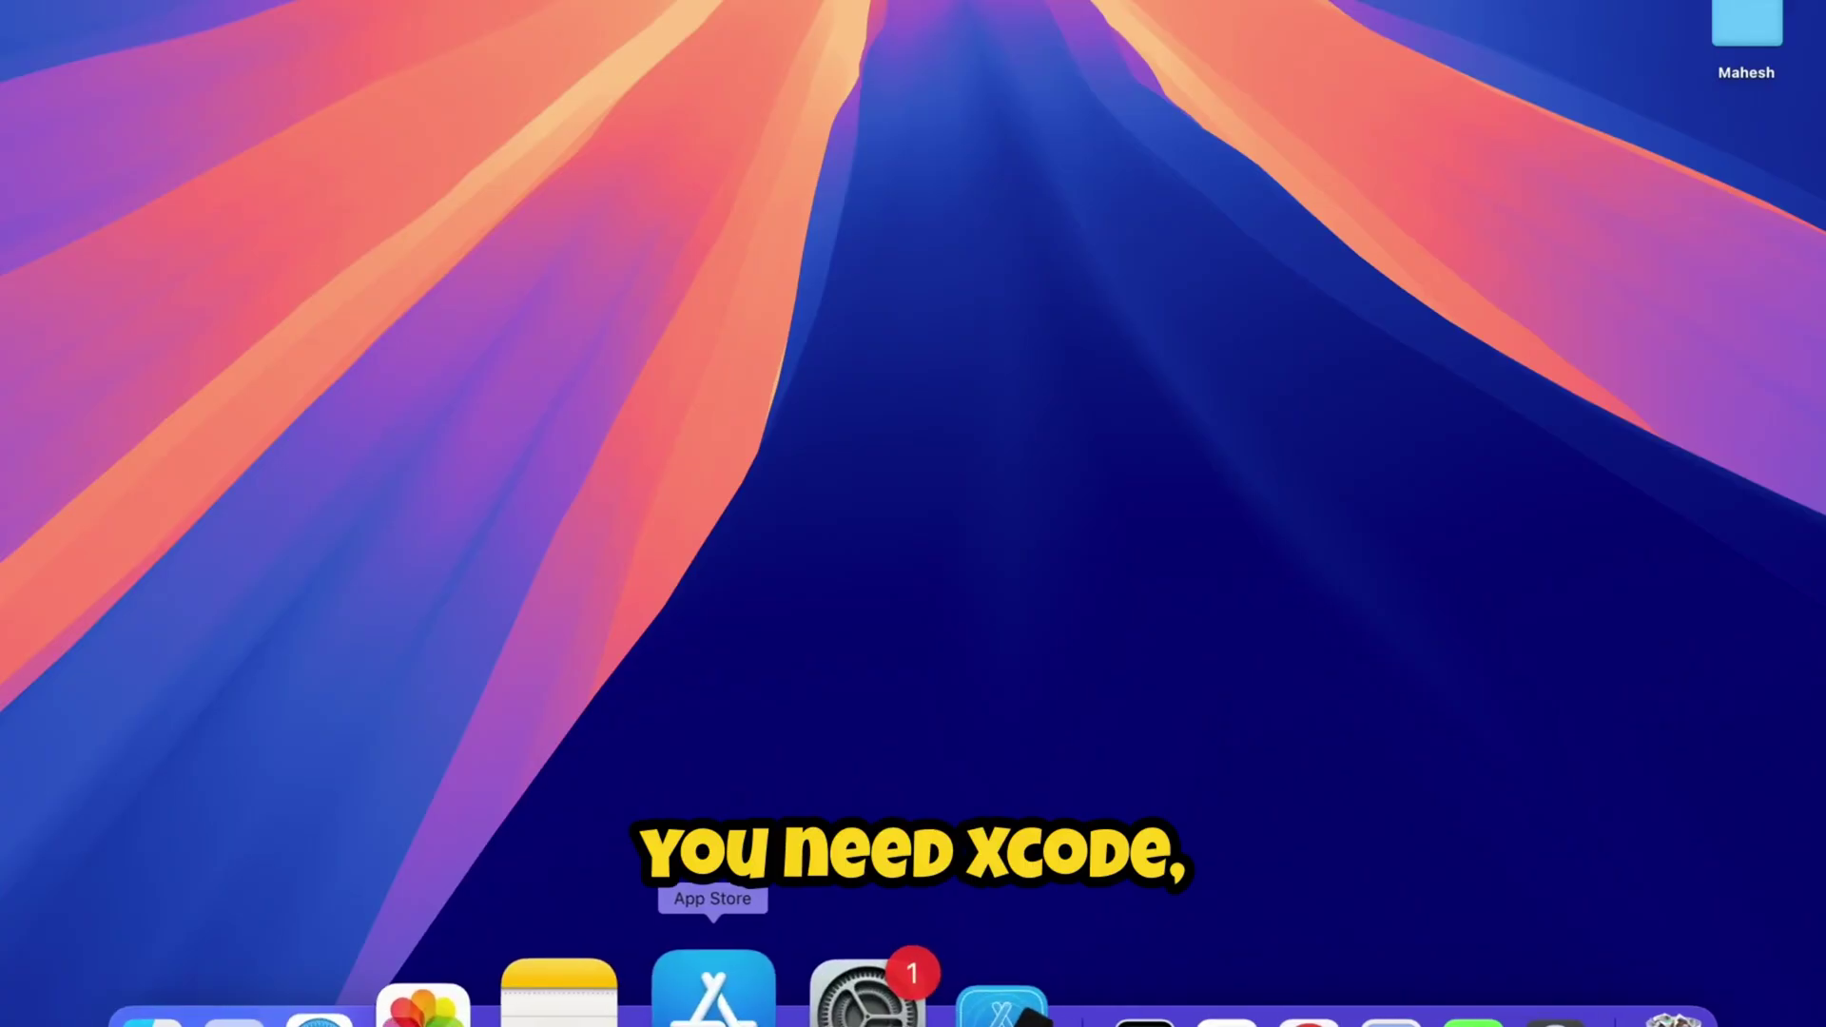
Search the Mac App Store for xcode
click(715, 989)
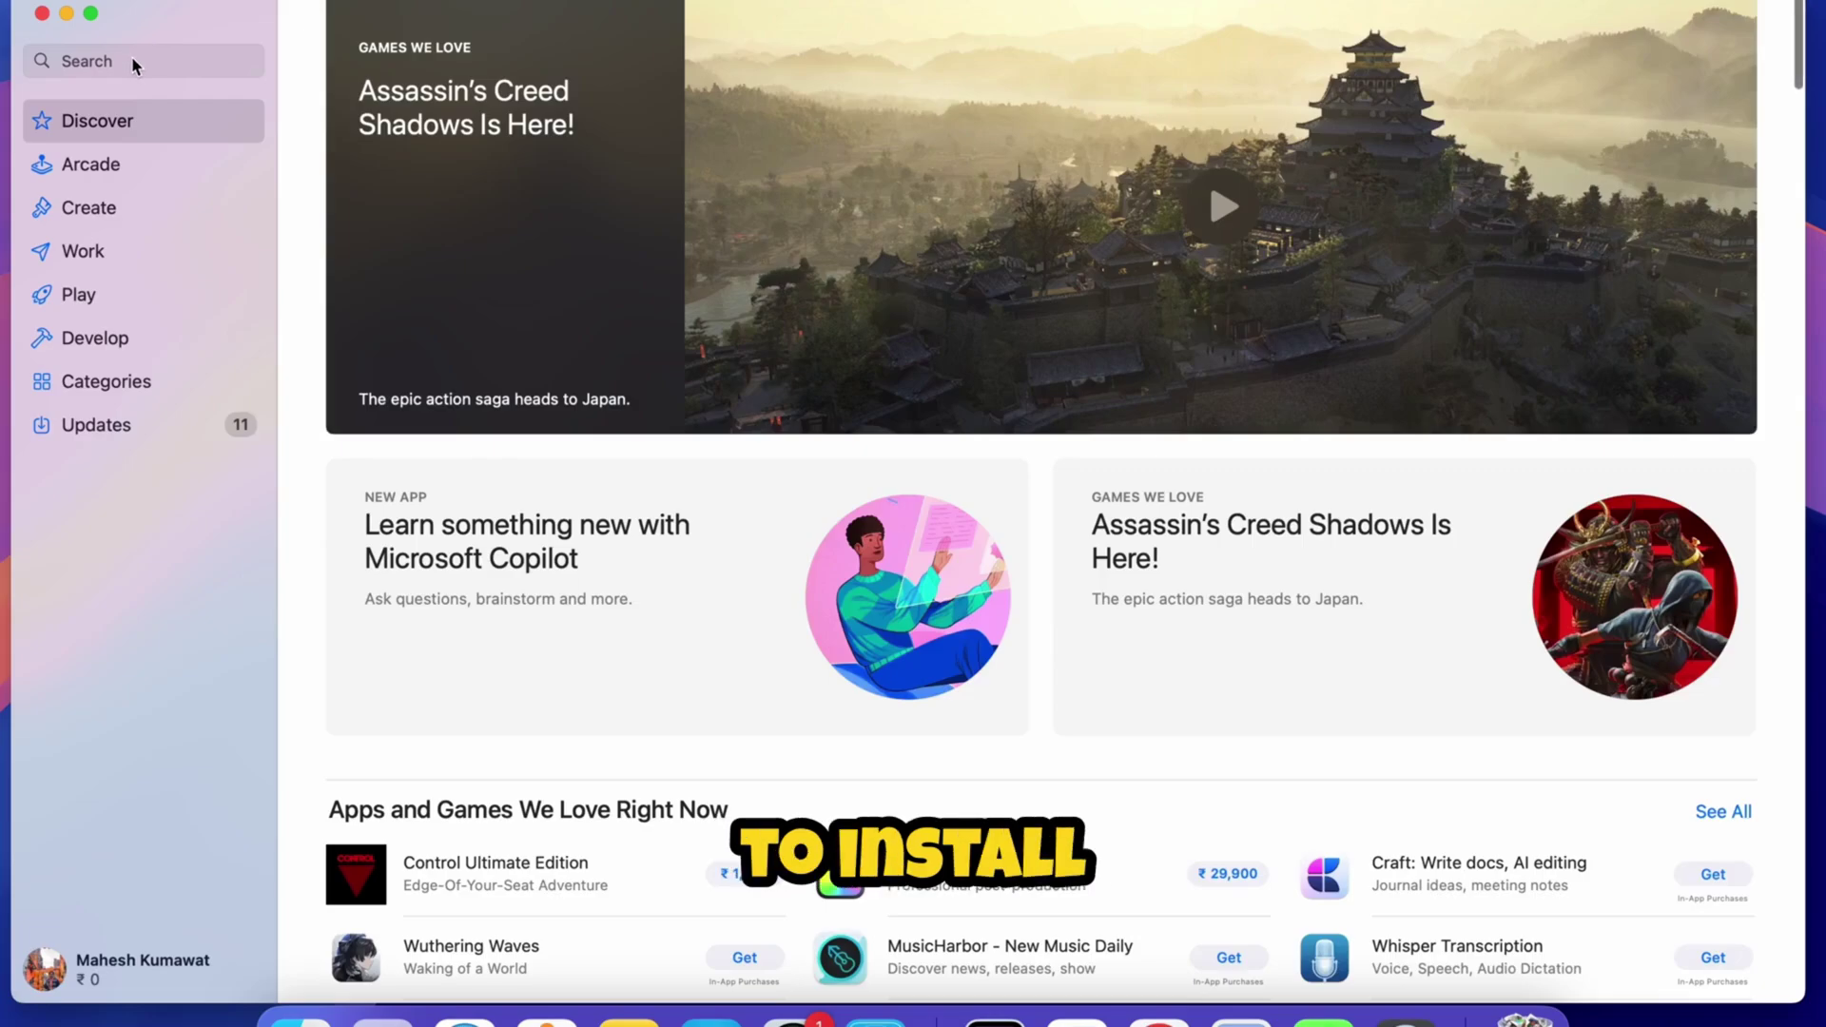
click(132, 61)
text(xcode)
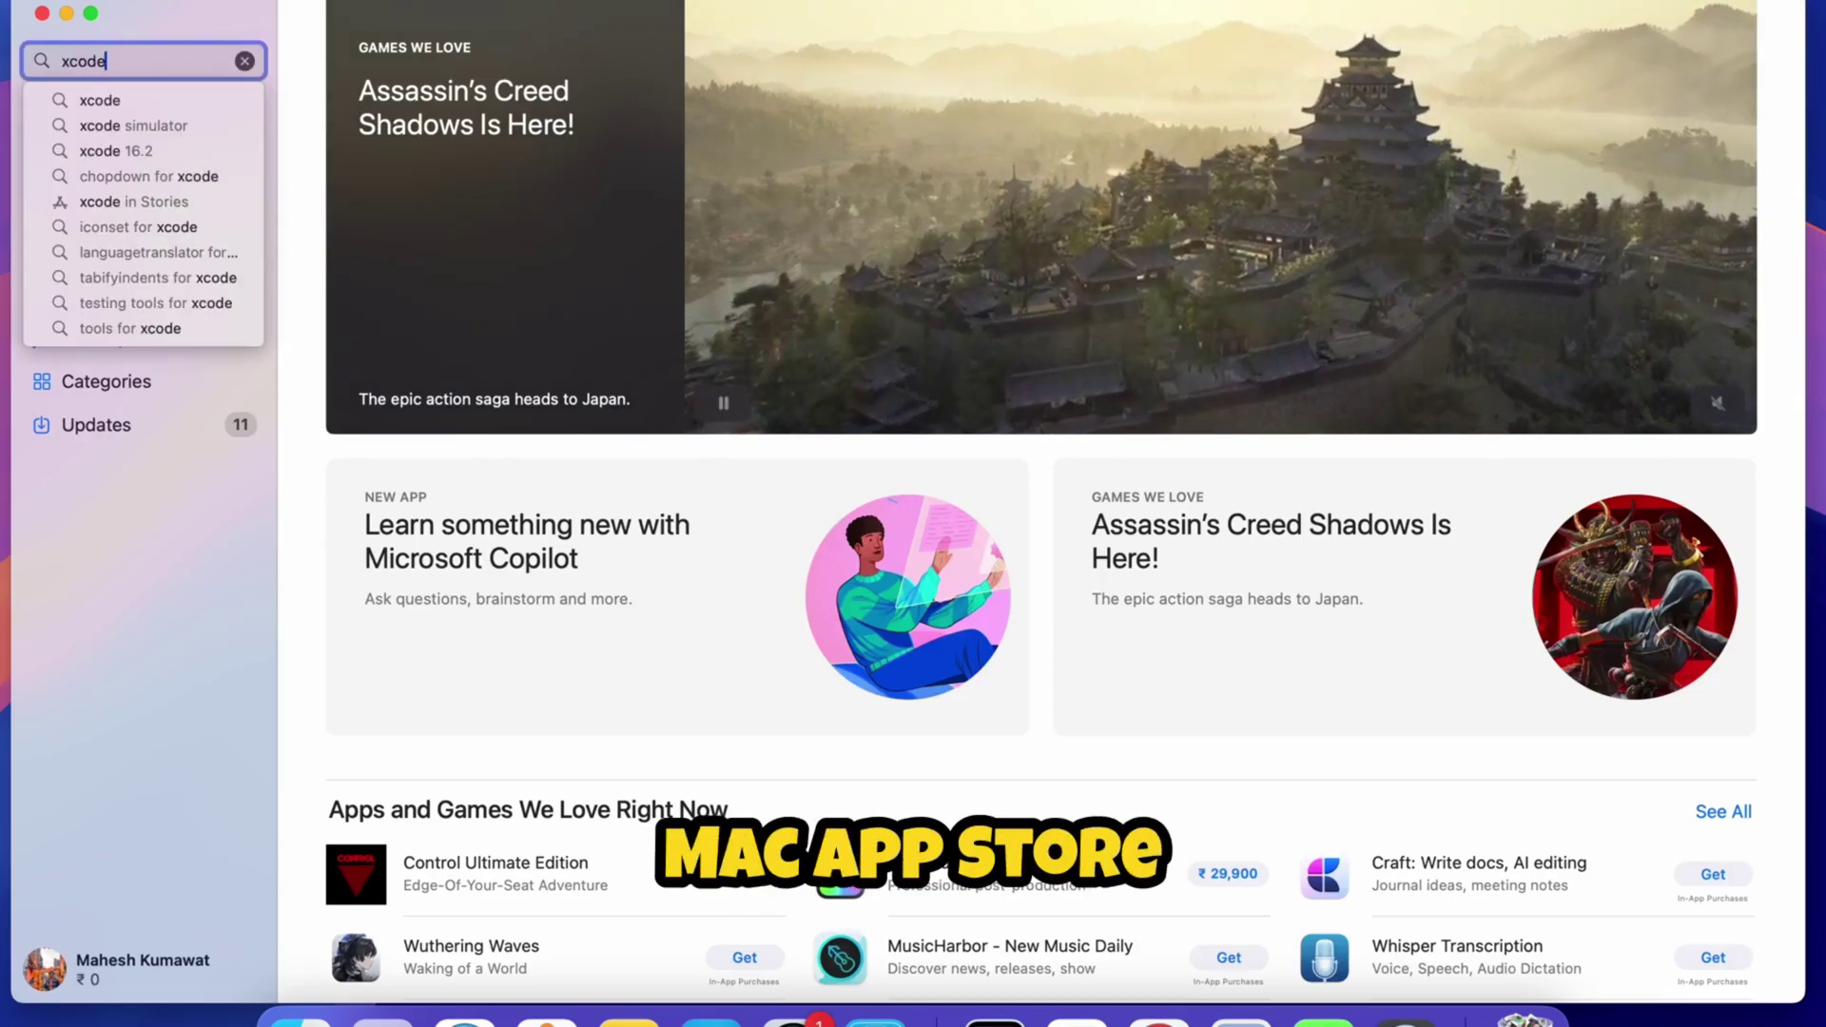
key(Return)
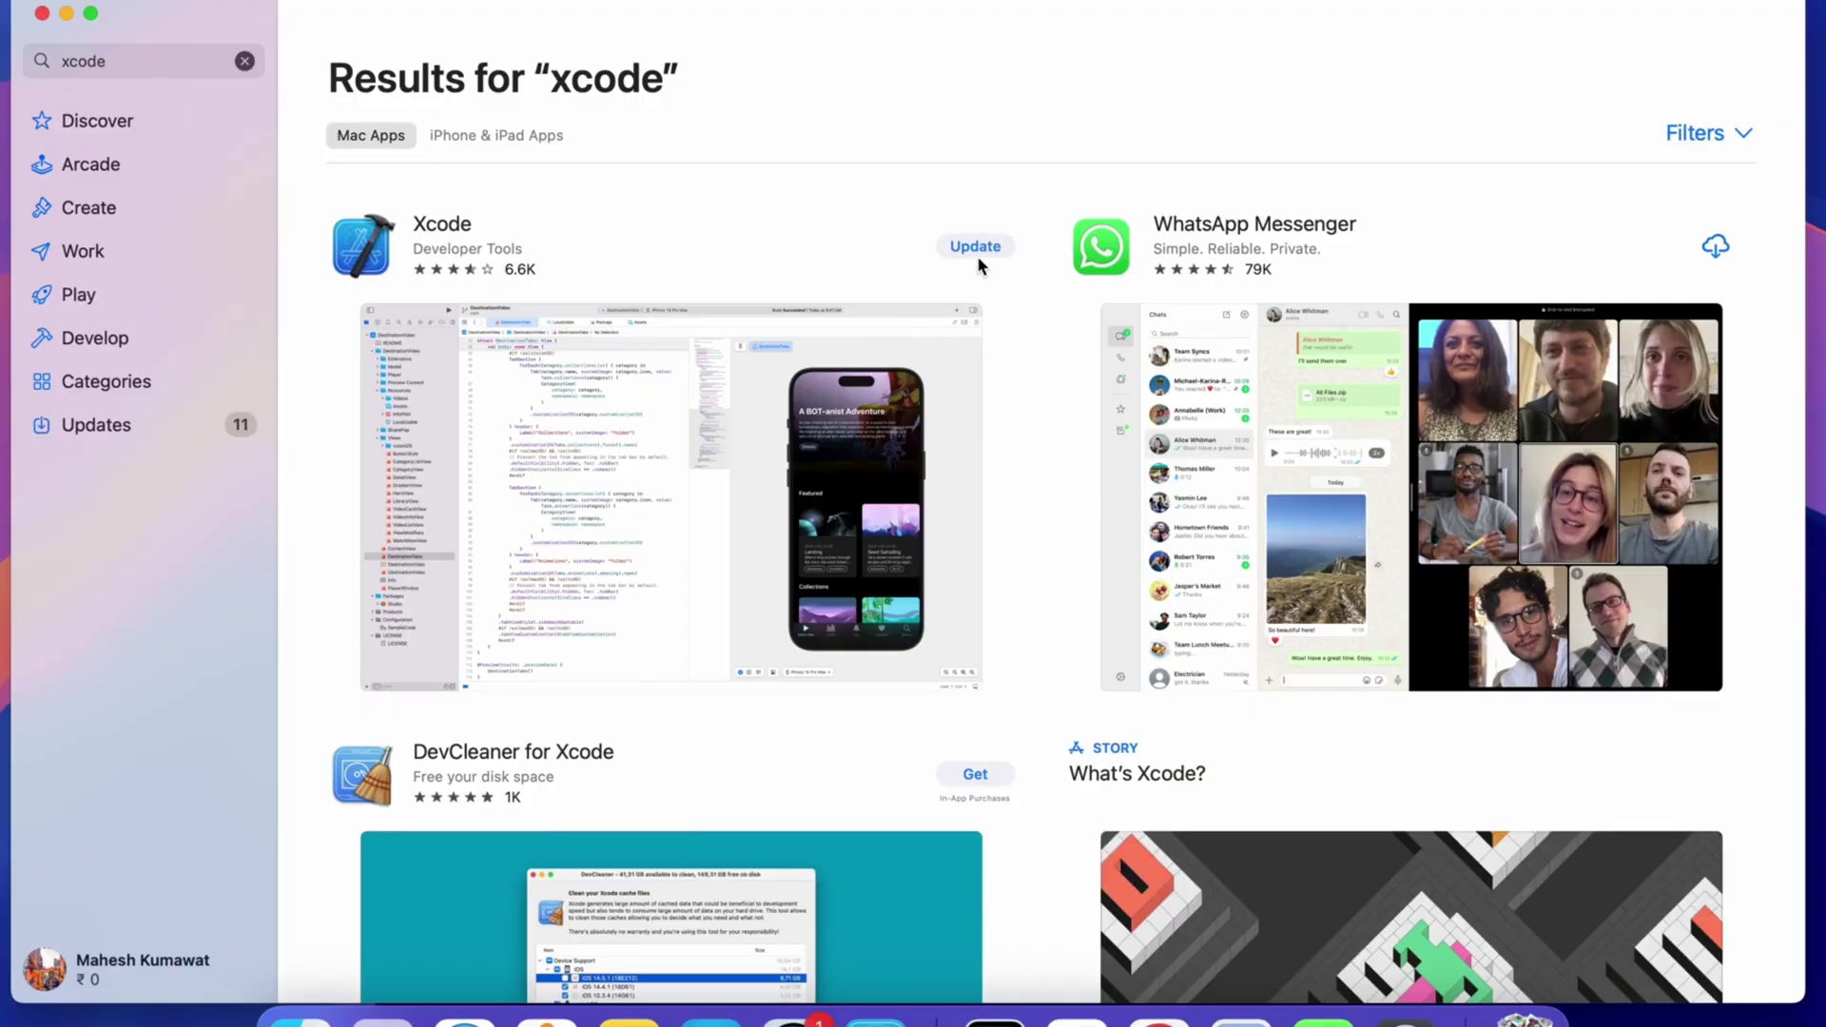
Close the App Store and launch Xcode from Launchpad by searching xc
click(43, 15)
click(367, 989)
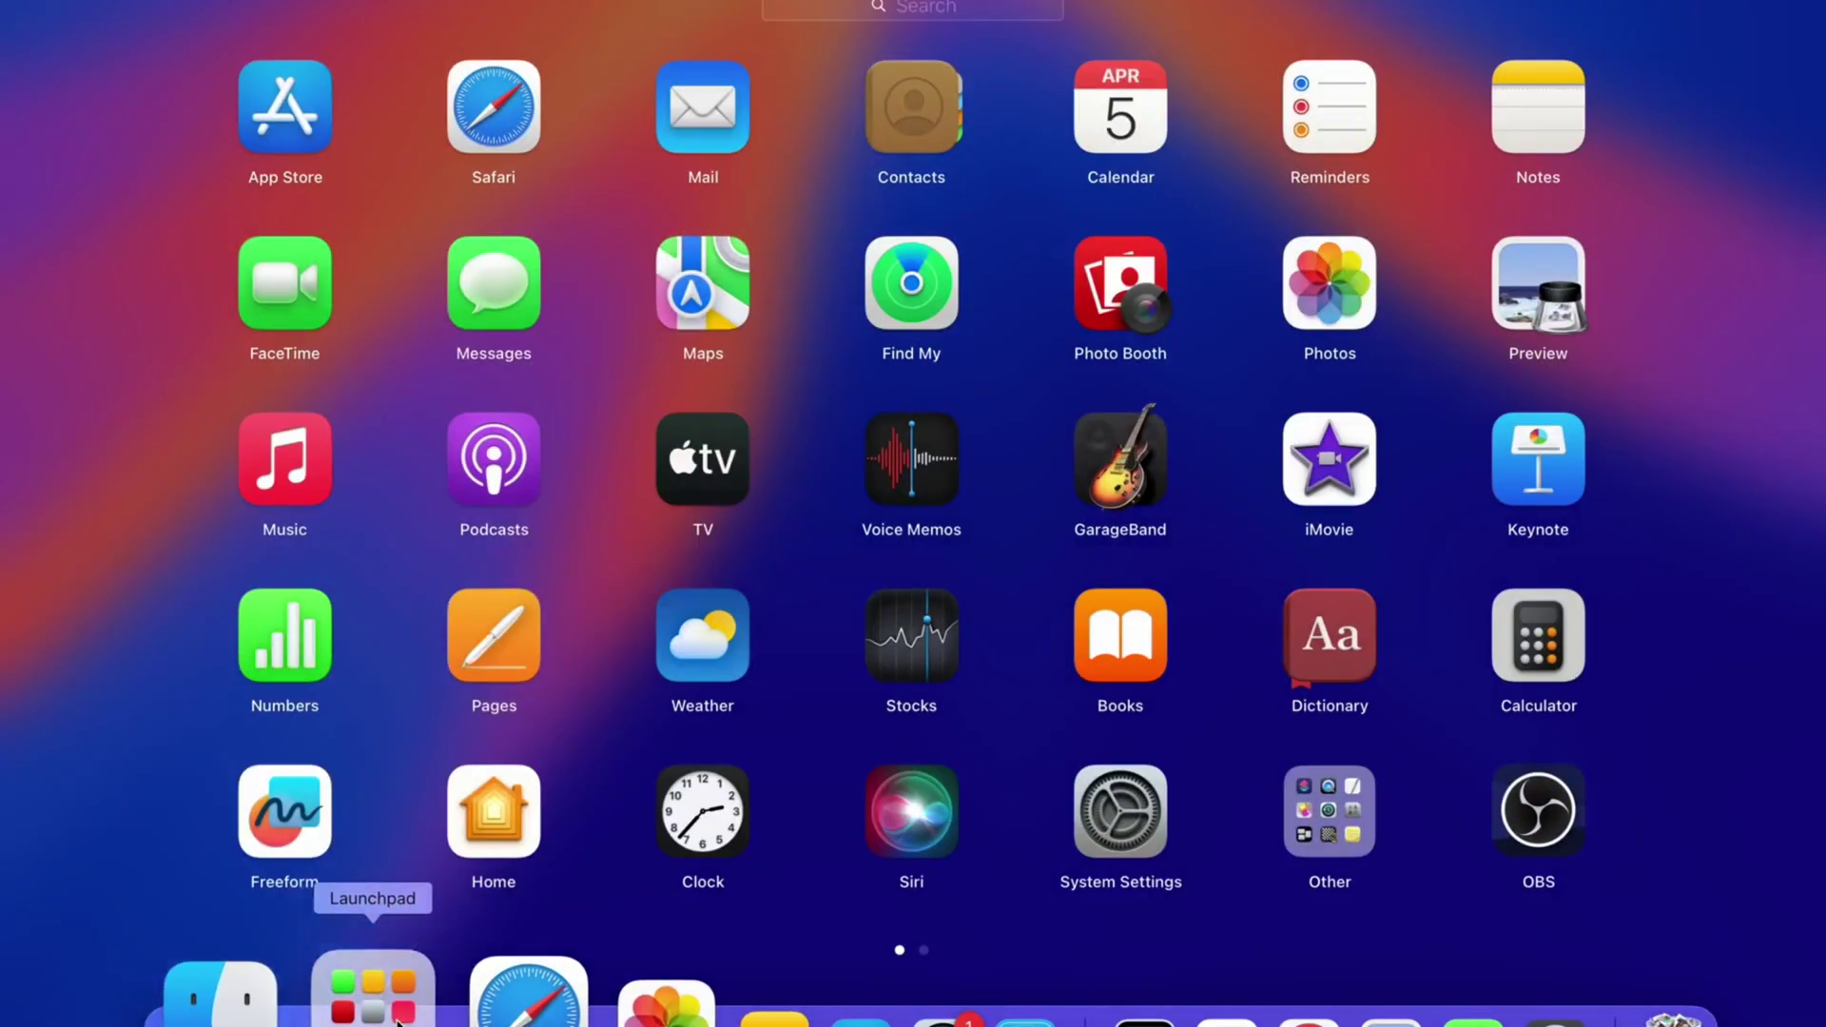
text(xco)
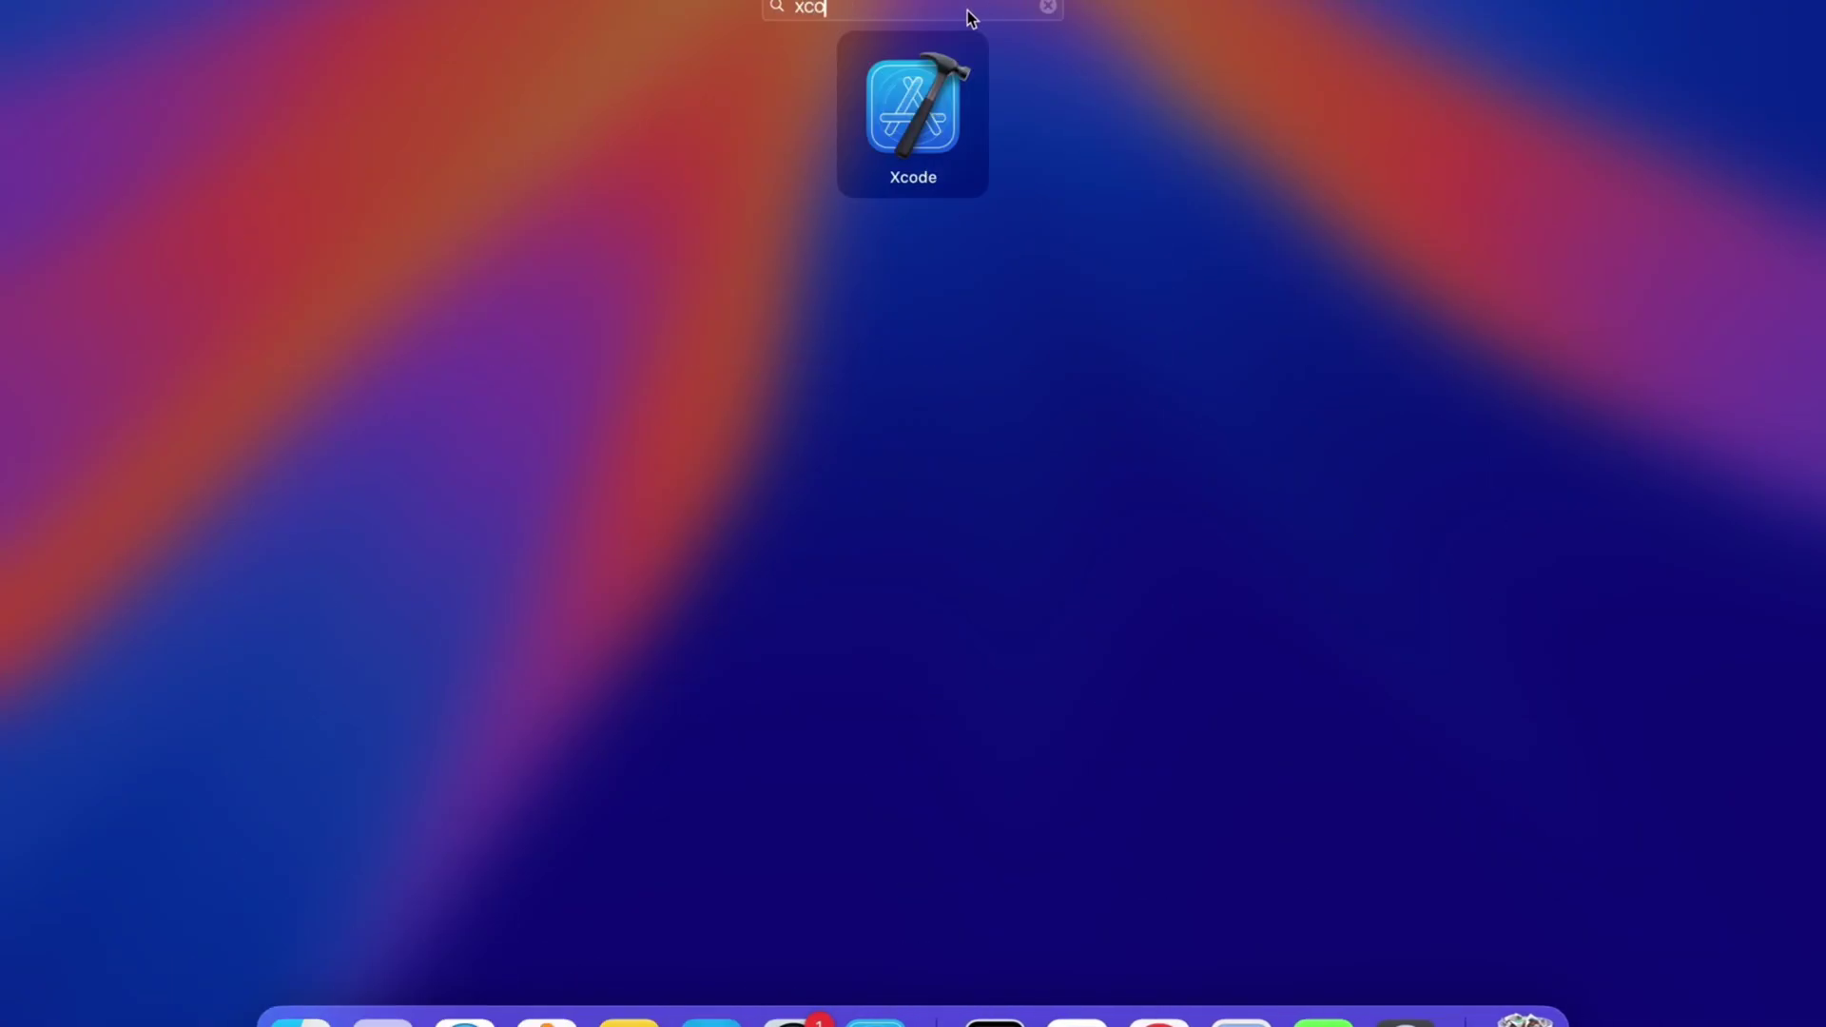
click(928, 101)
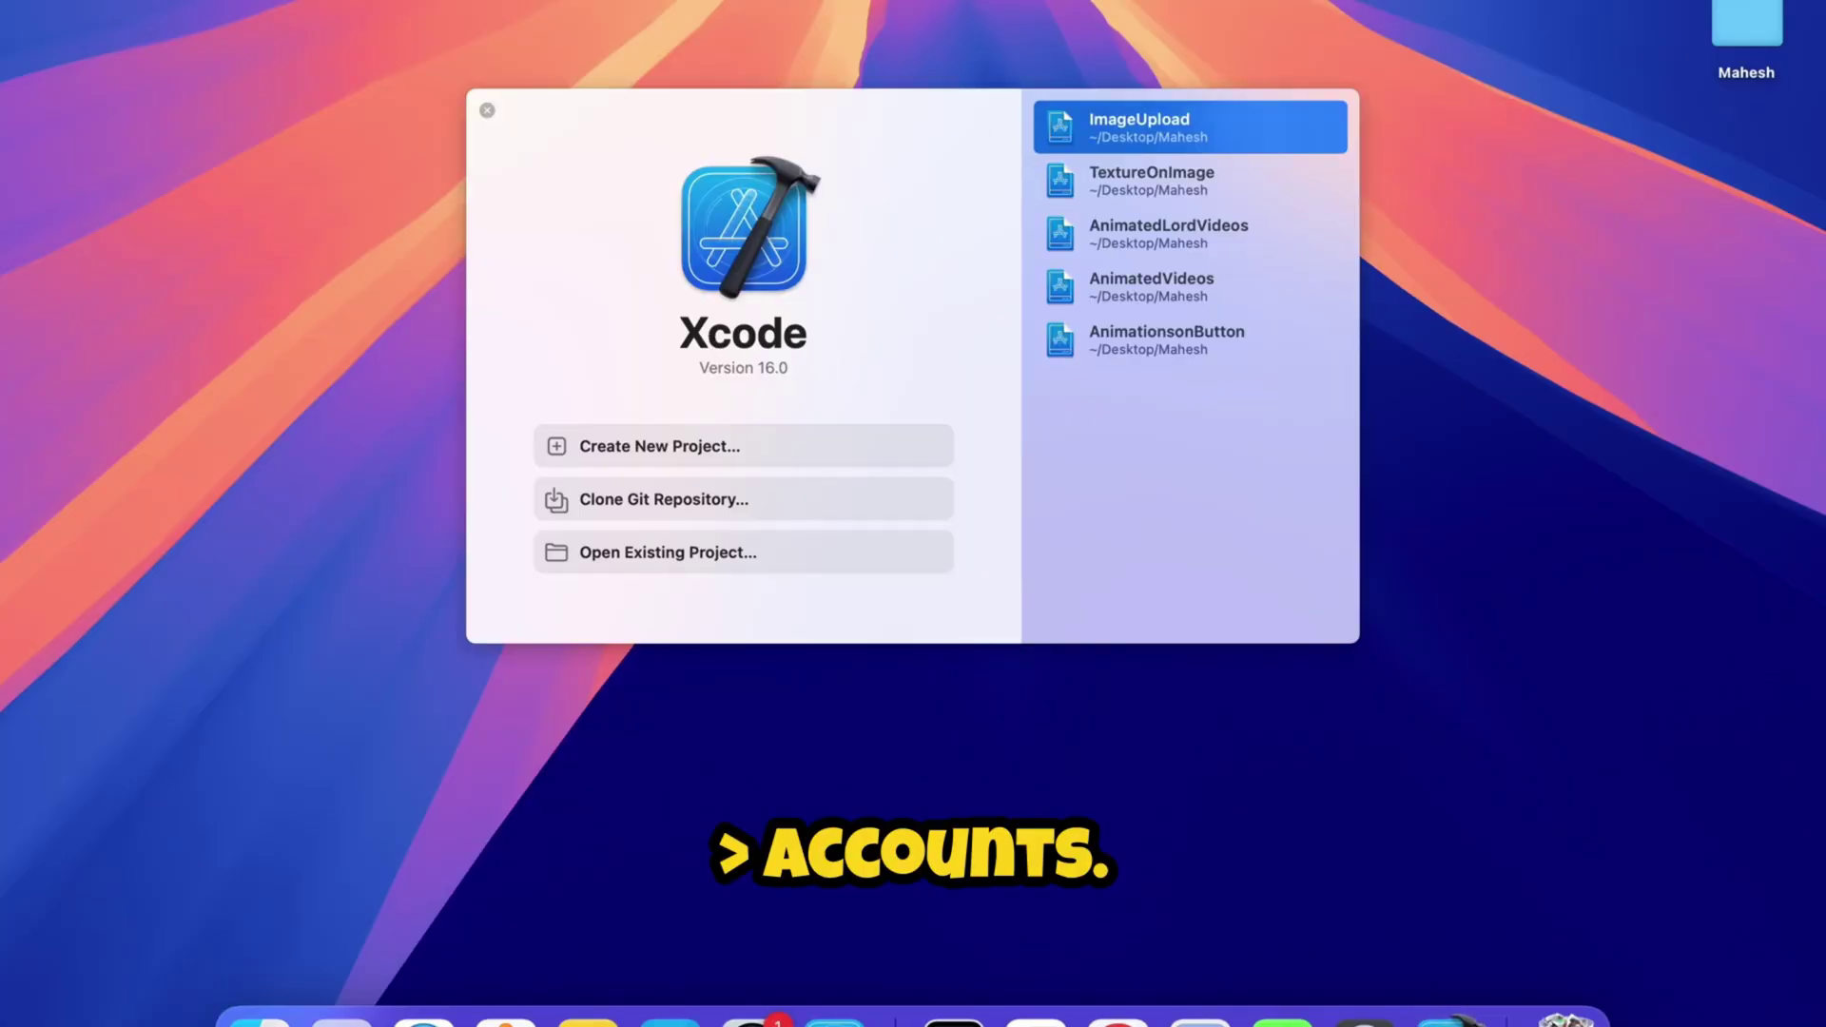
Confirm an Apple ID is already listed in Xcode's Accounts settings, cancelling the extra Apple ID sign-in
click(90, 1)
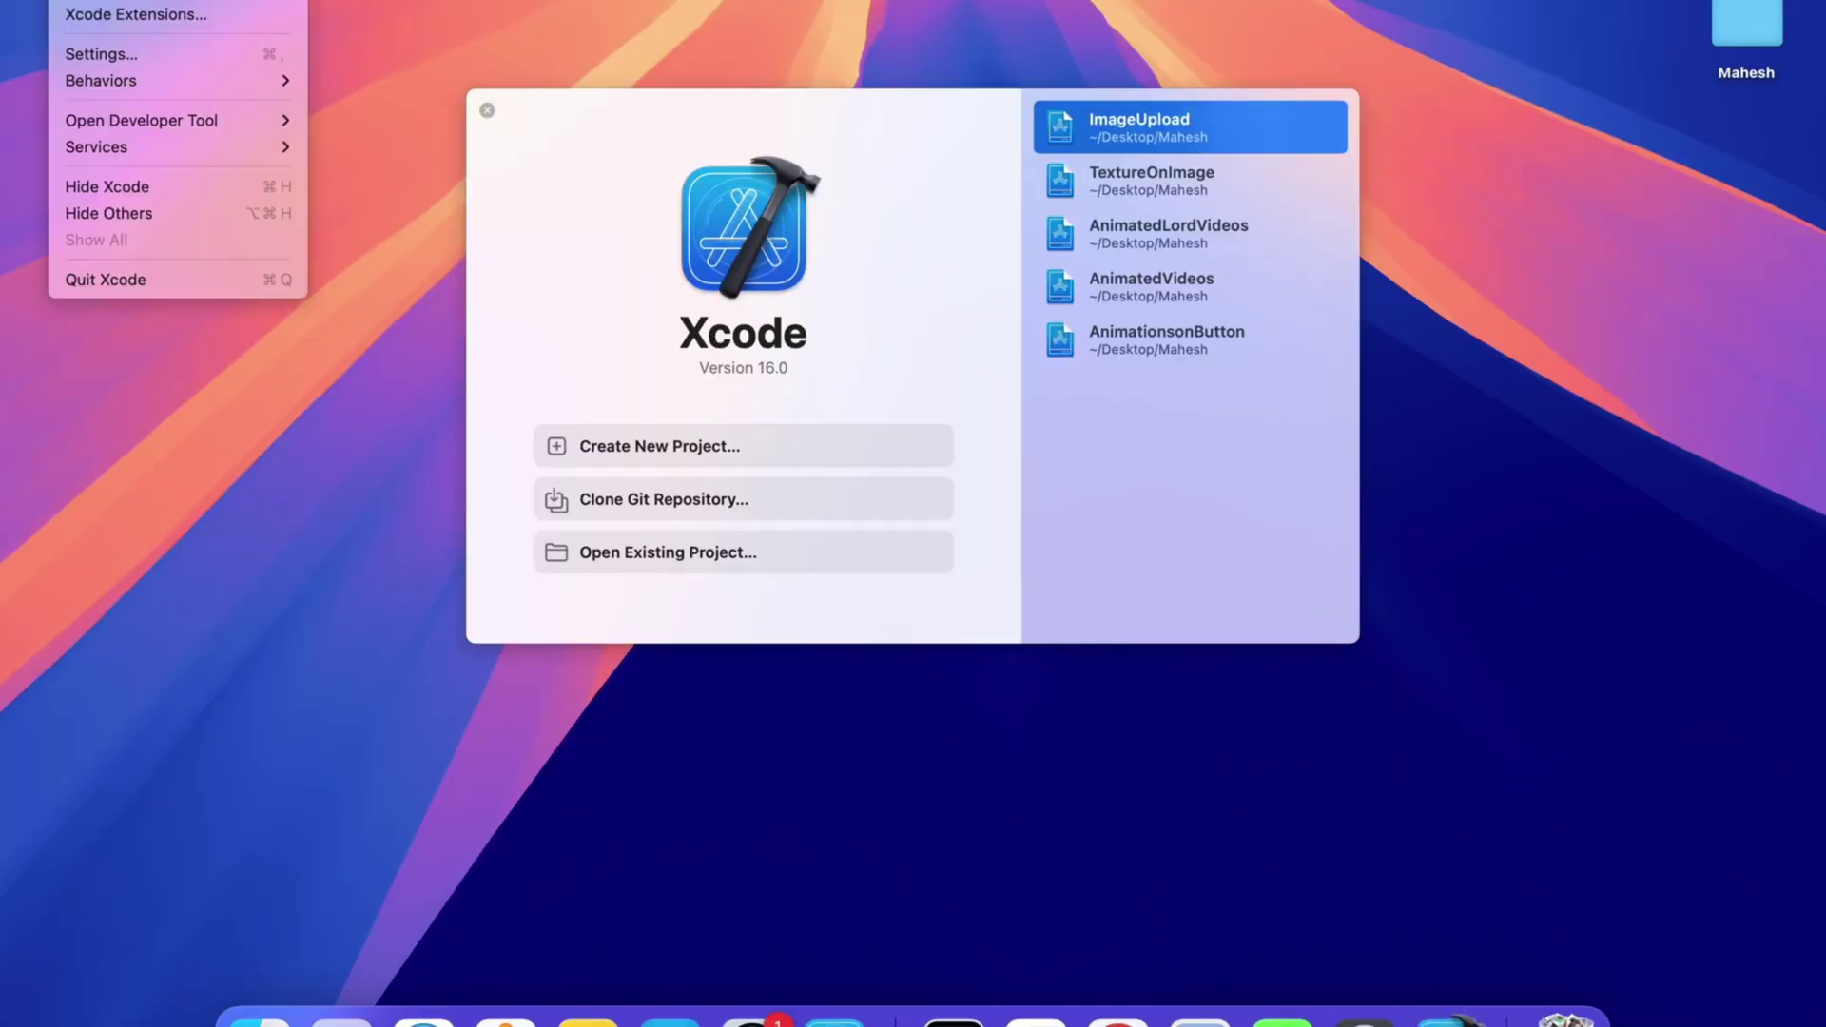
click(114, 56)
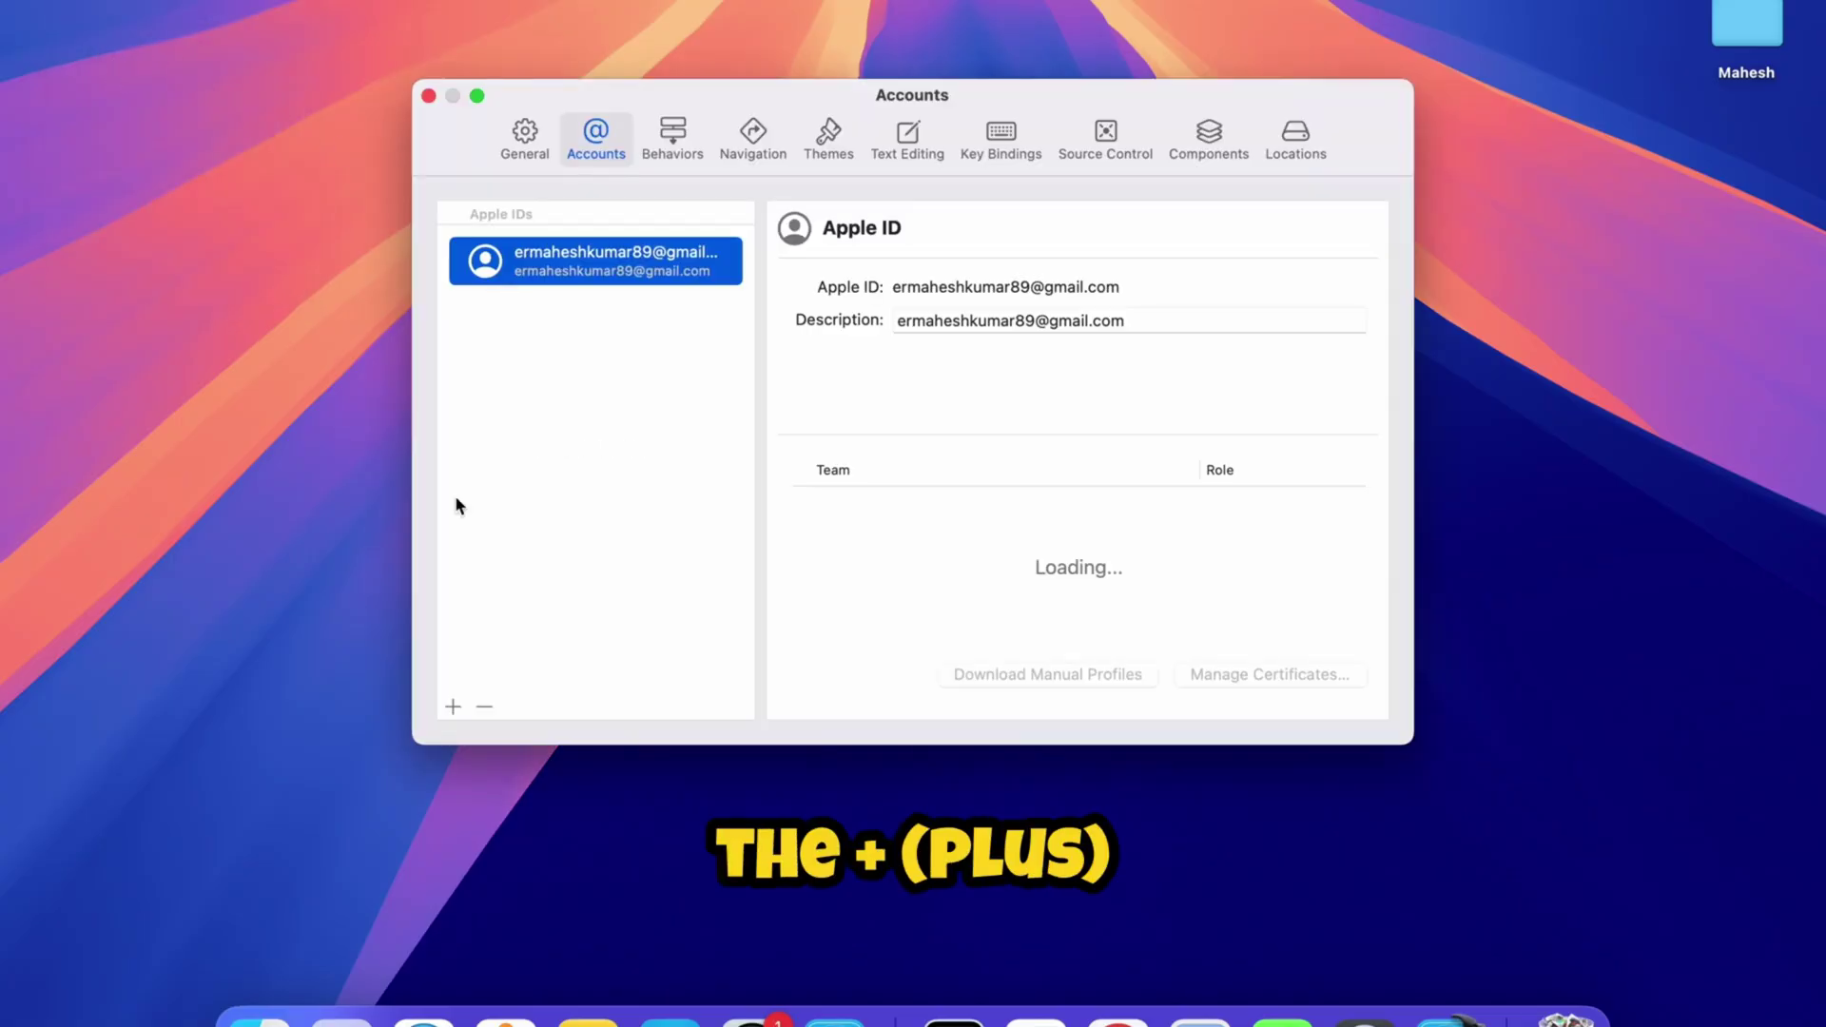
click(453, 706)
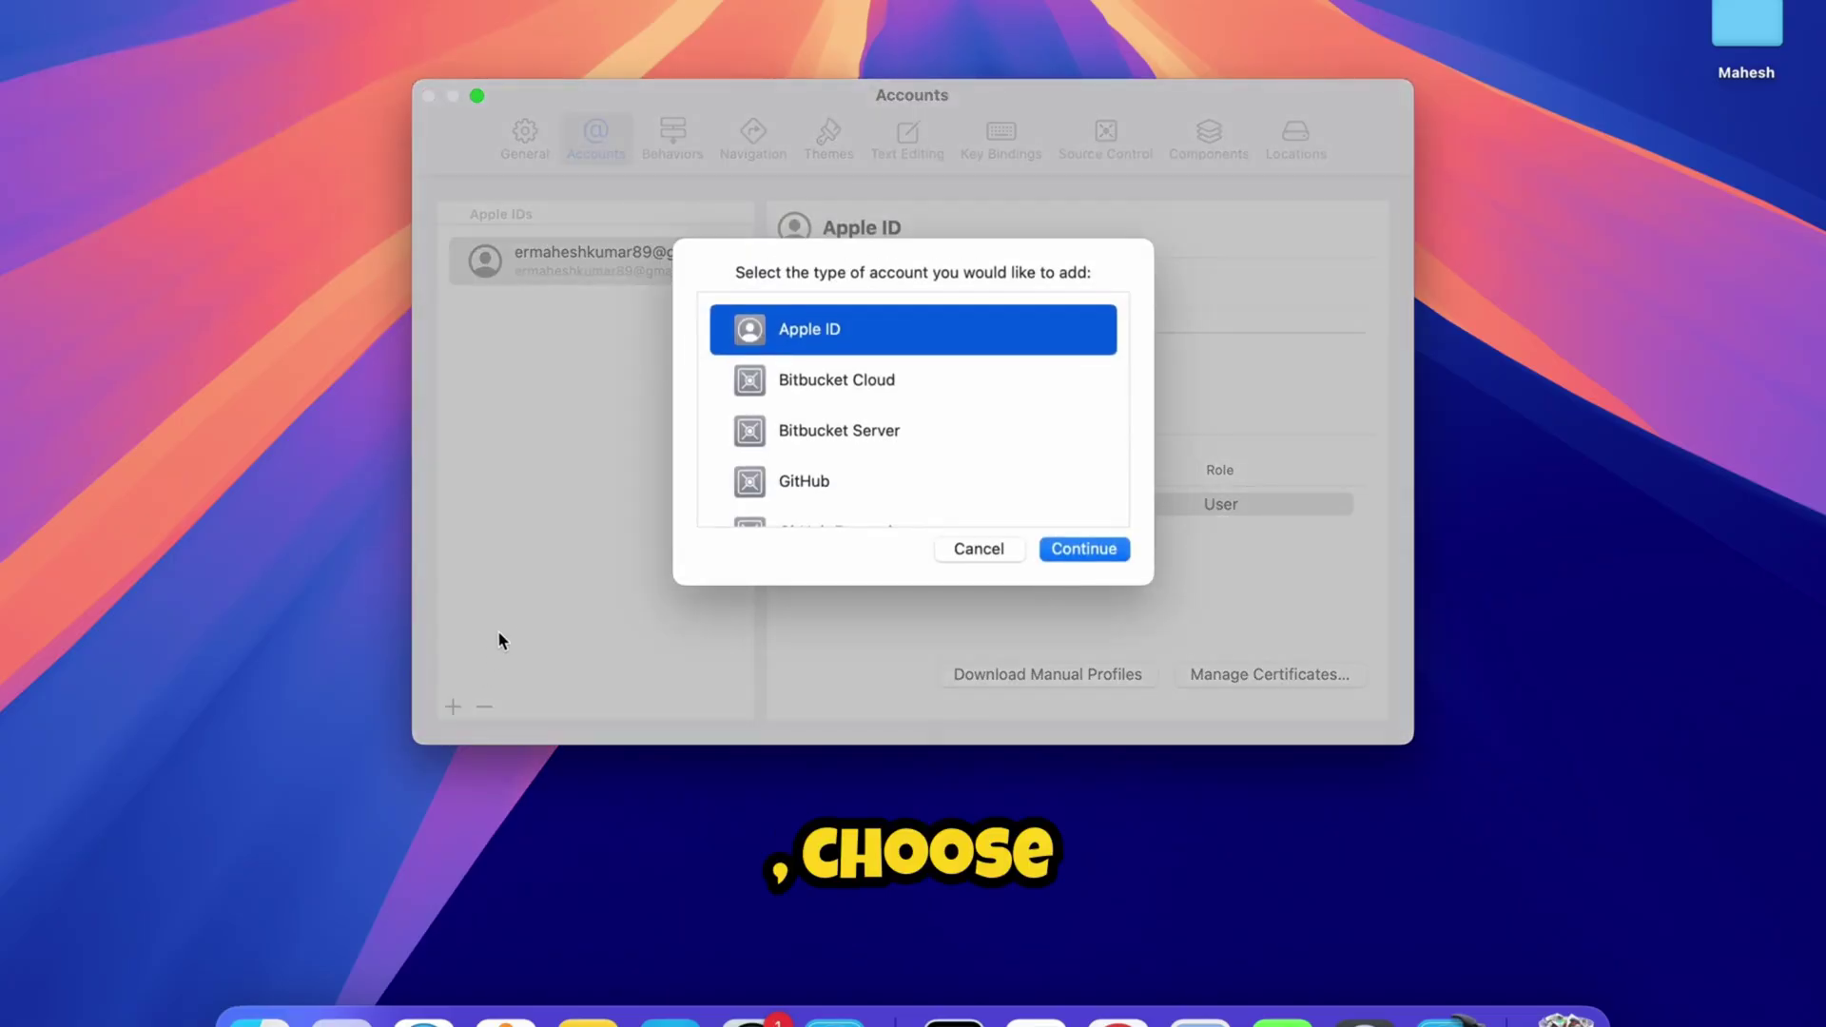
click(1100, 558)
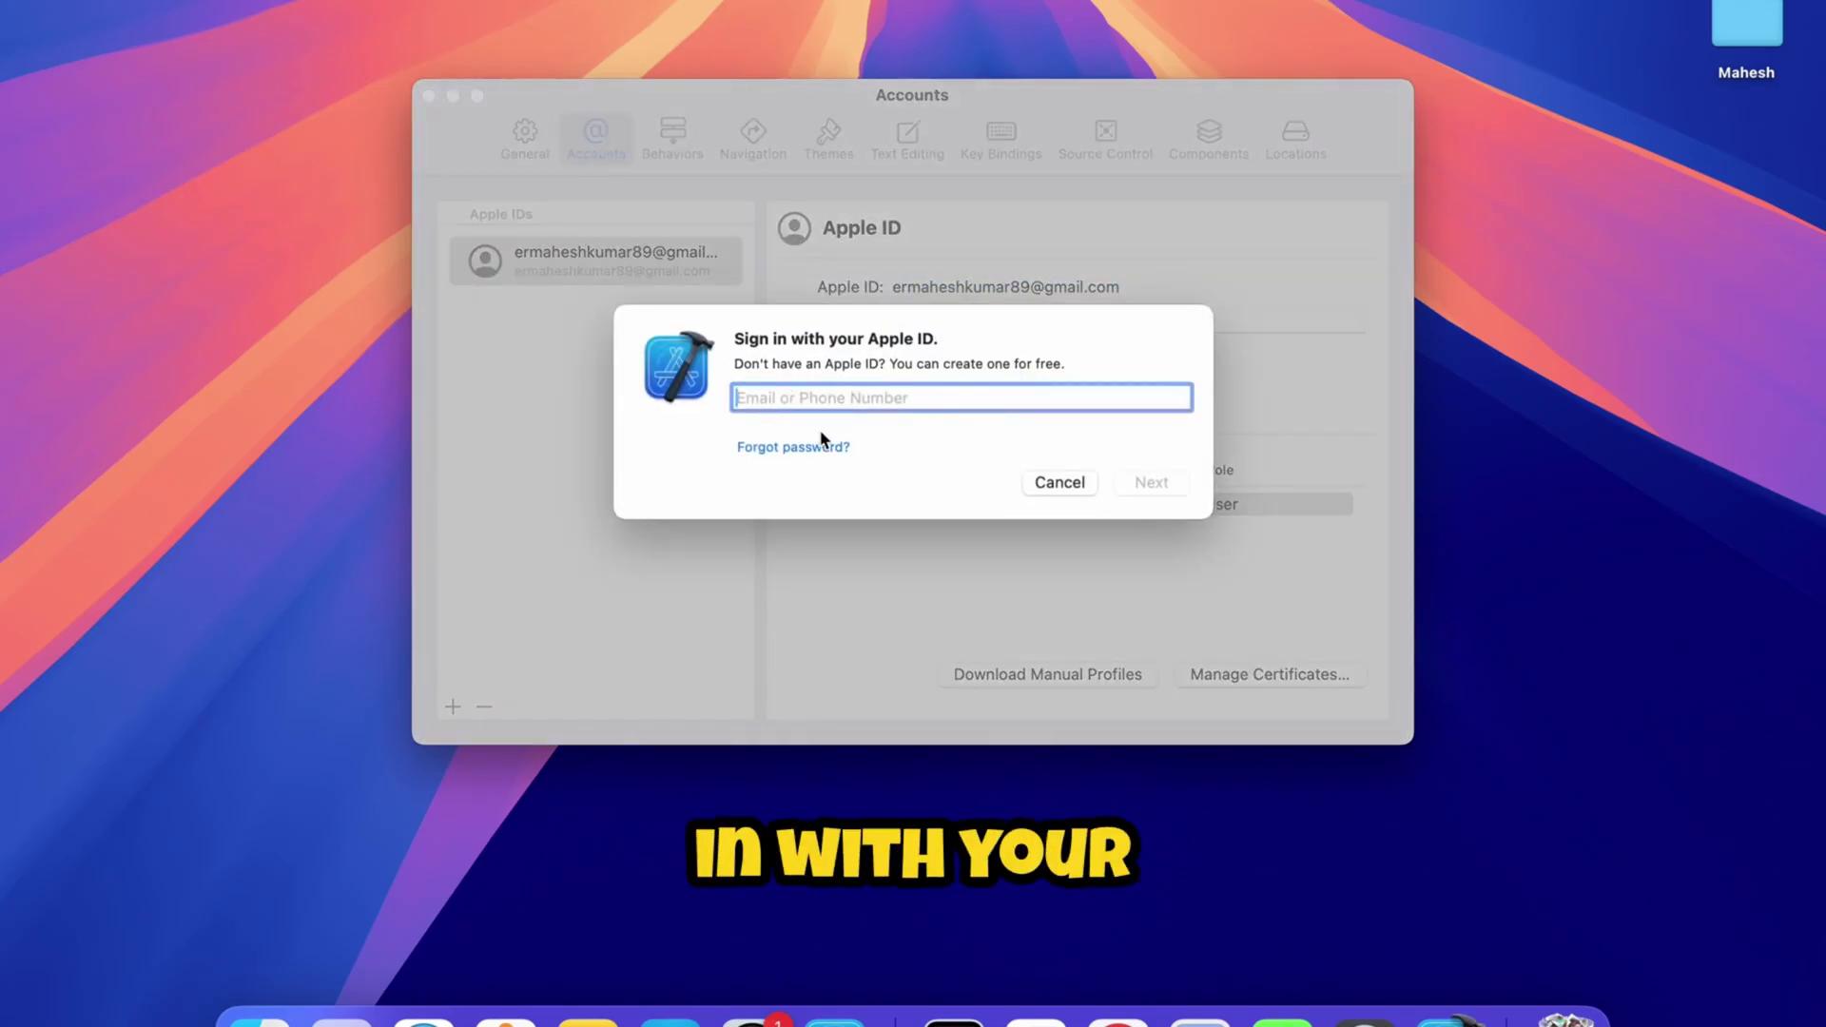
click(1058, 483)
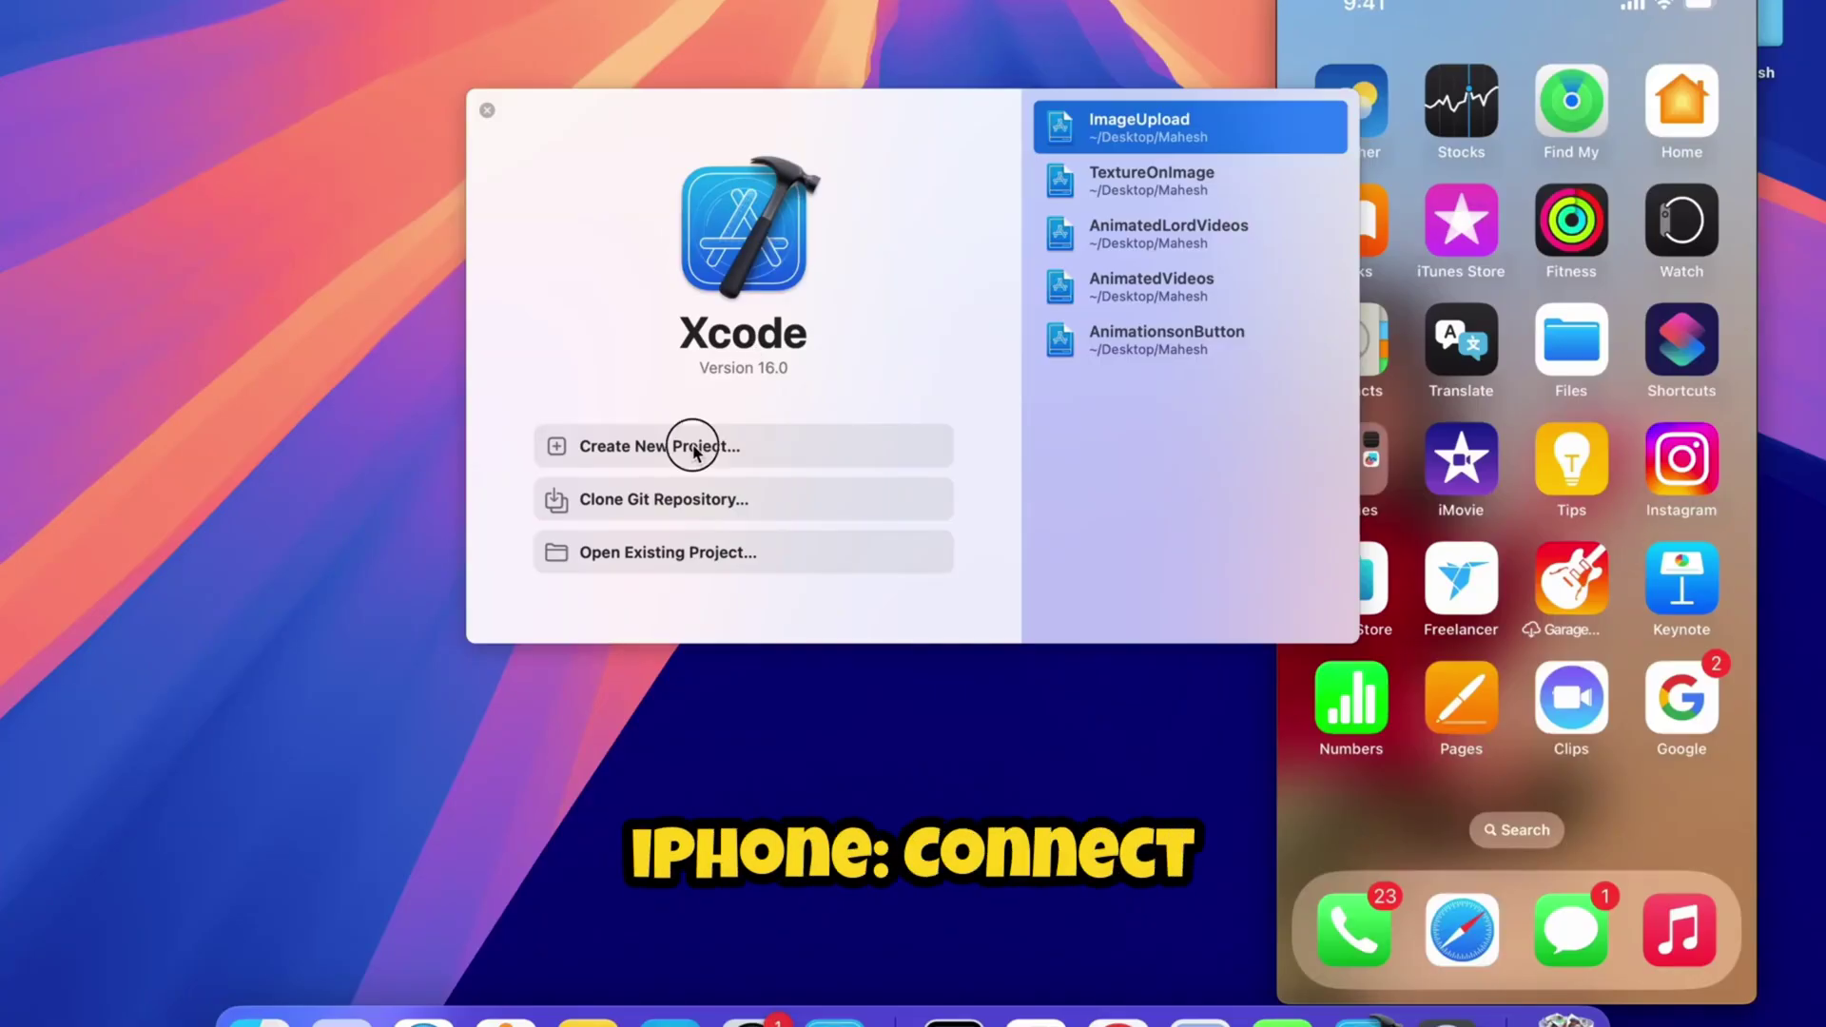
Create a new project named Hello, replacing the old Hello folder, and target the connected iPhone
click(696, 442)
click(1269, 764)
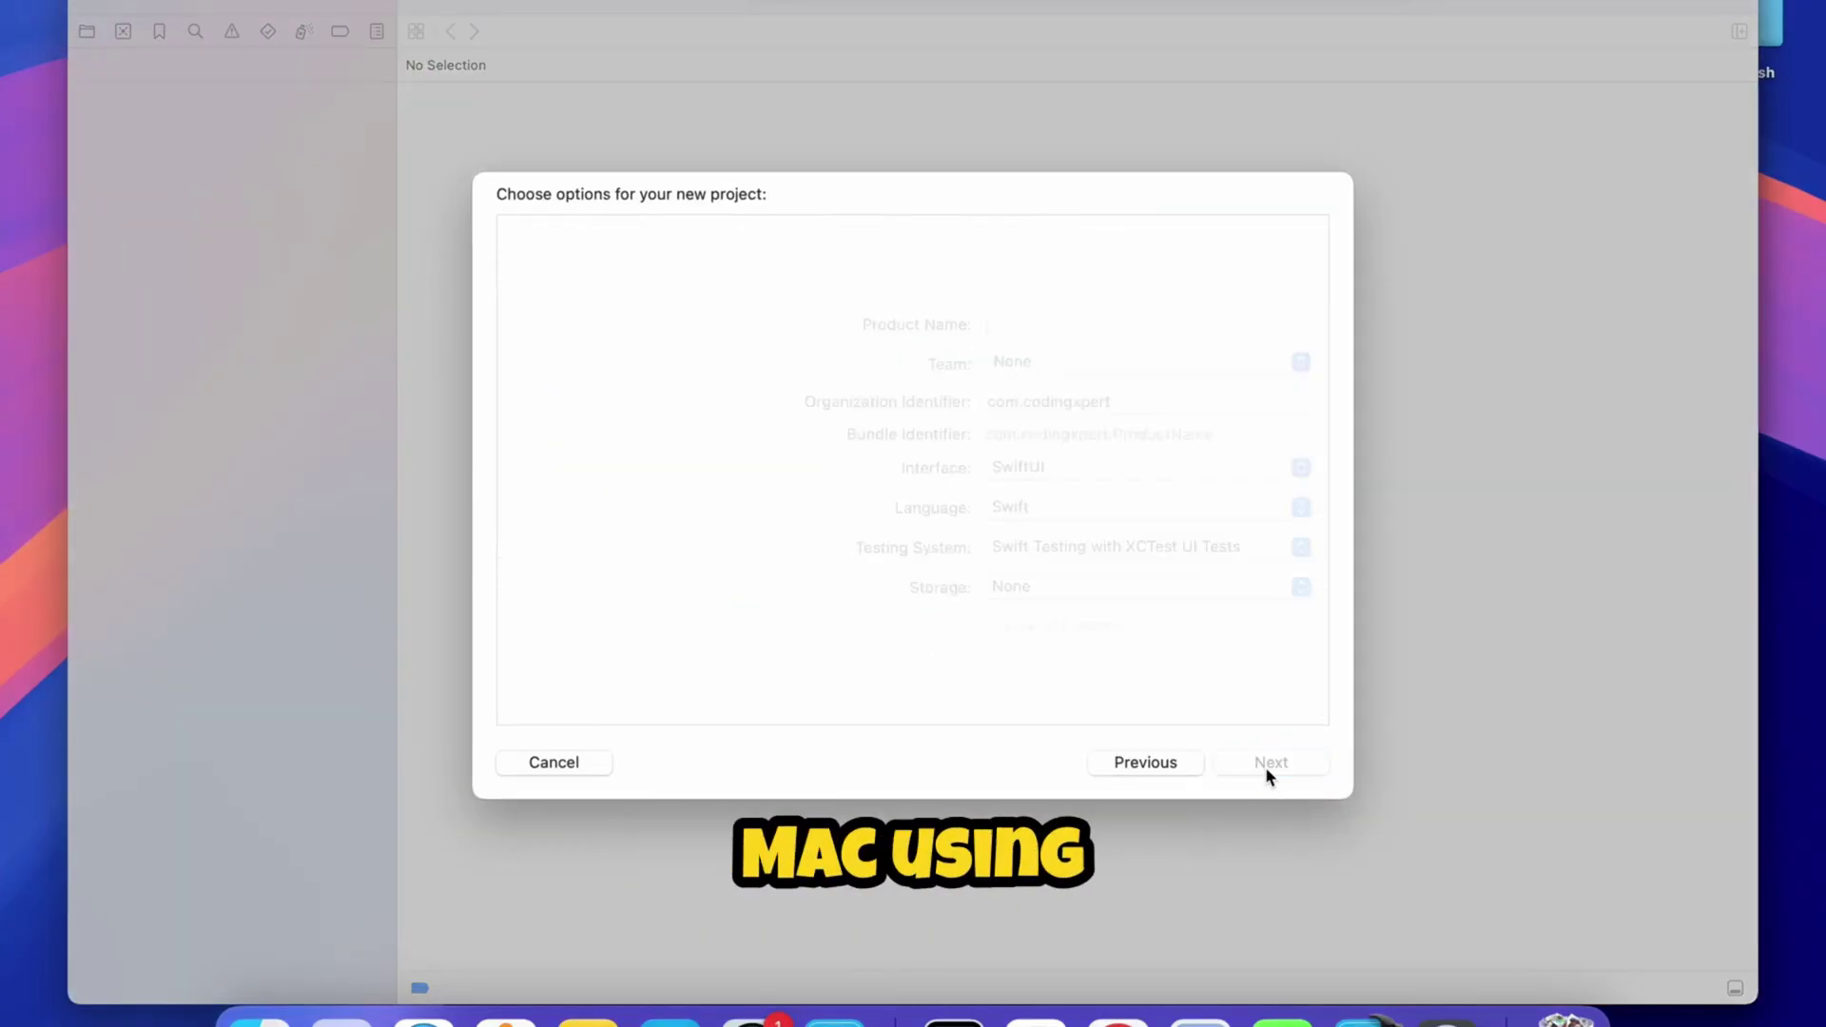
text(Hello)
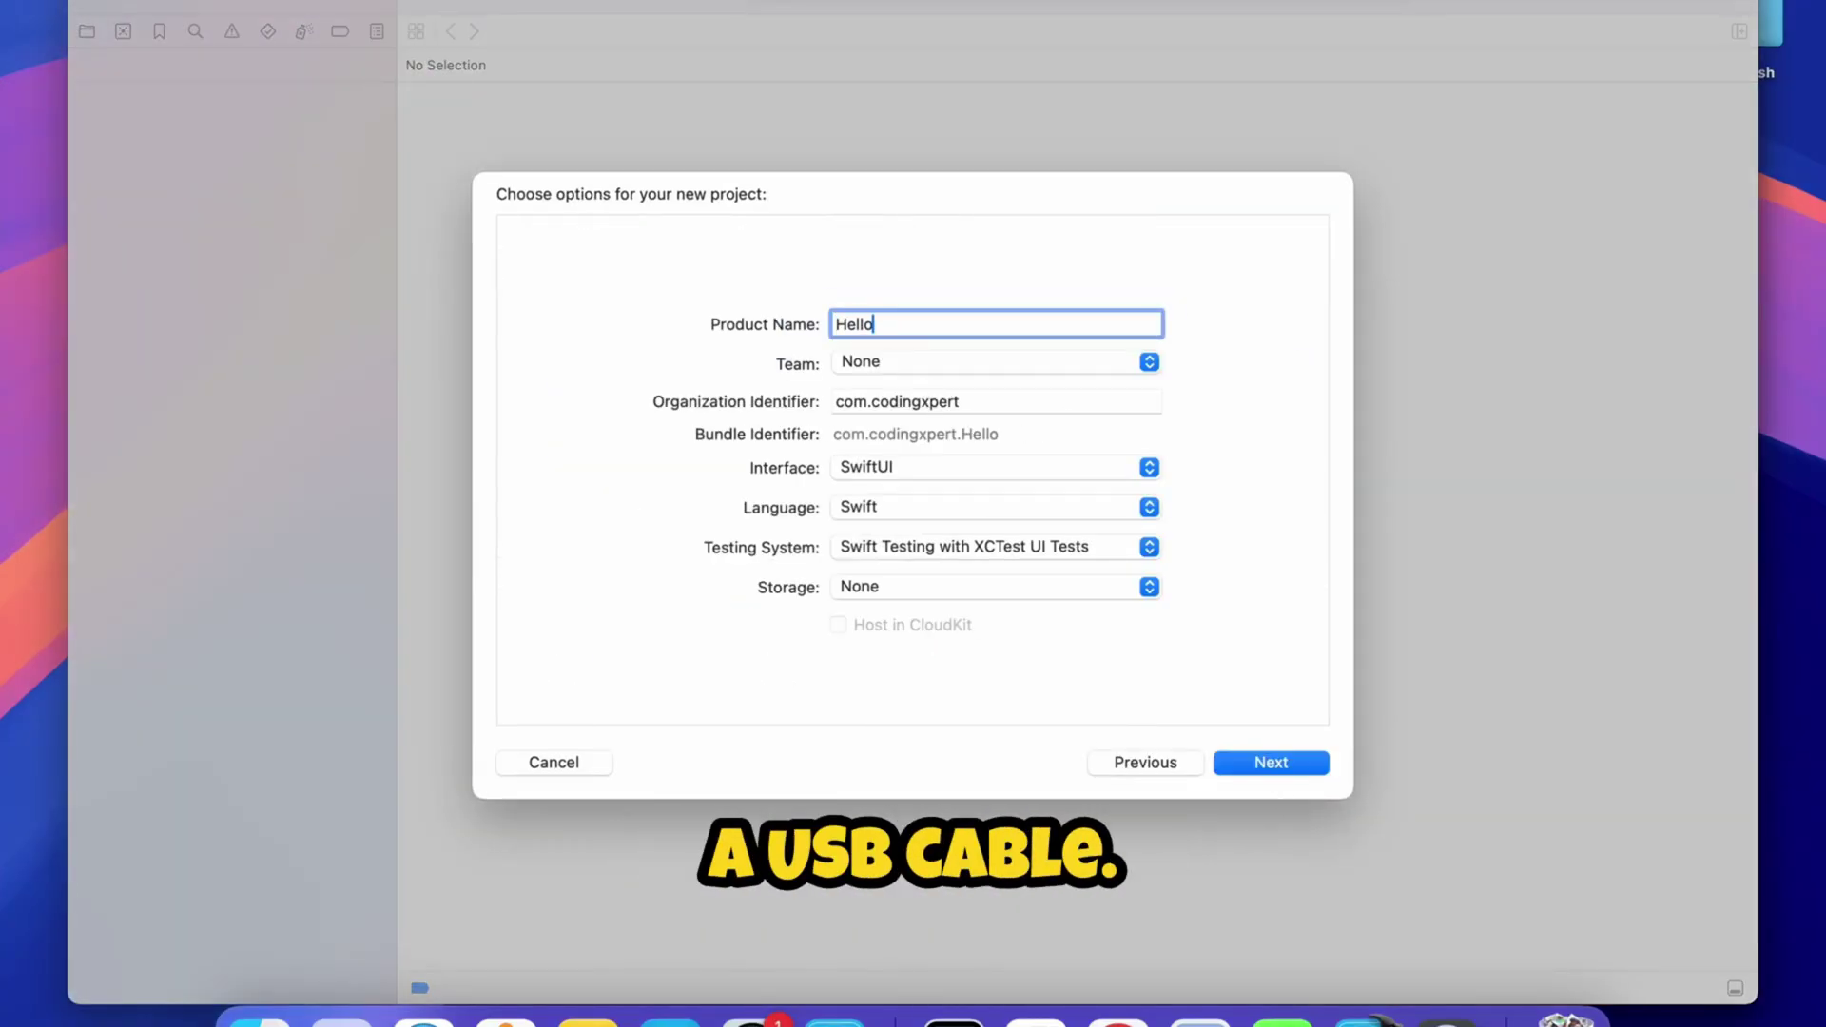
click(1273, 764)
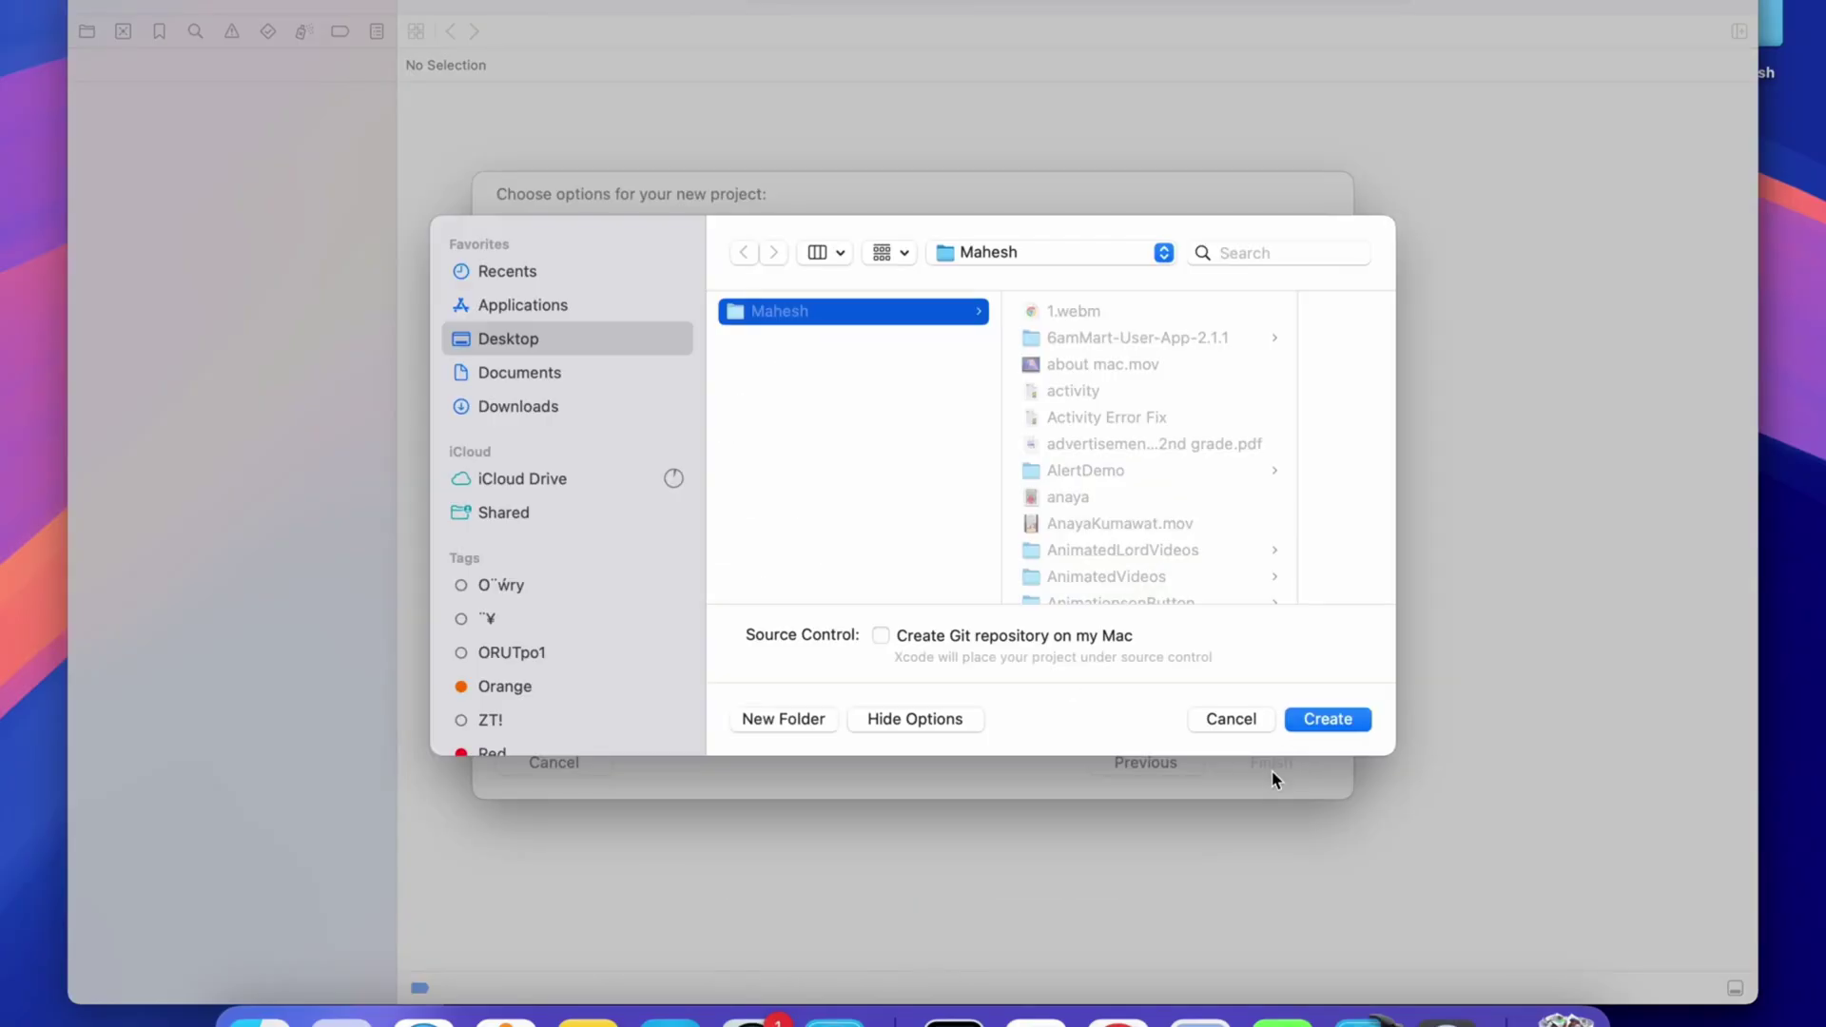
click(1326, 720)
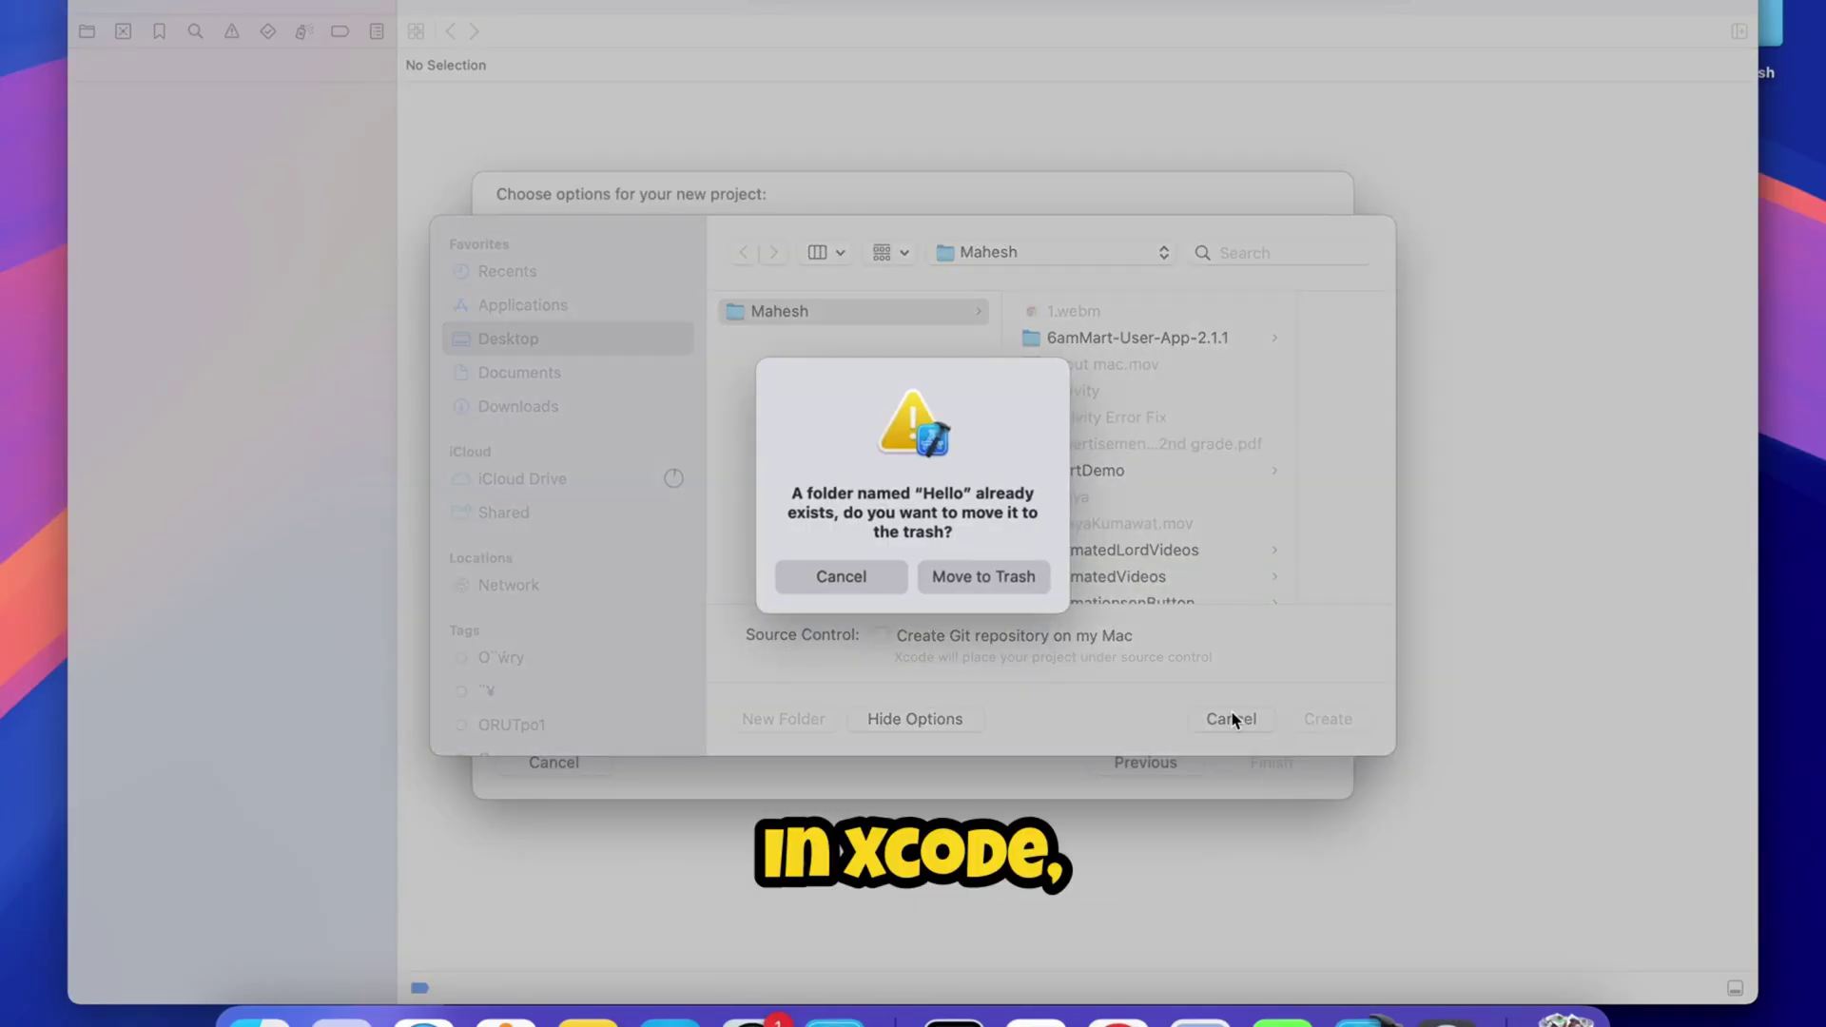
click(968, 580)
click(1324, 720)
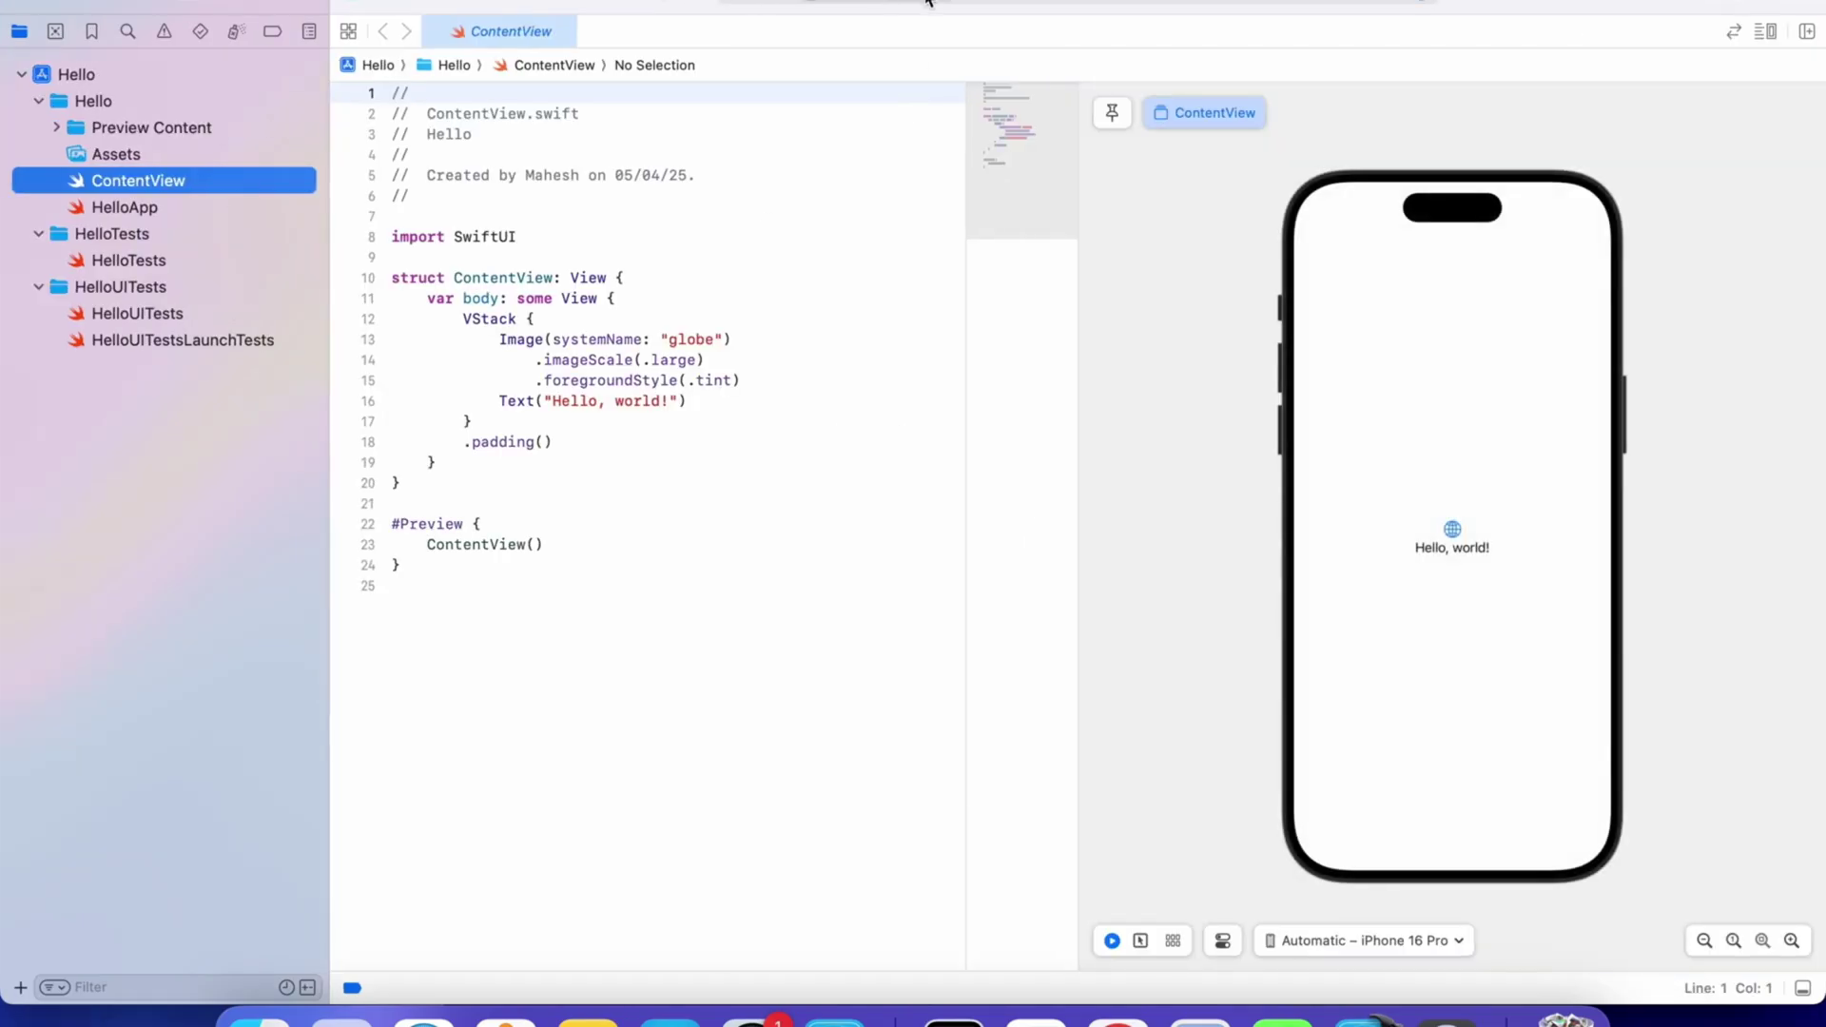
click(940, 2)
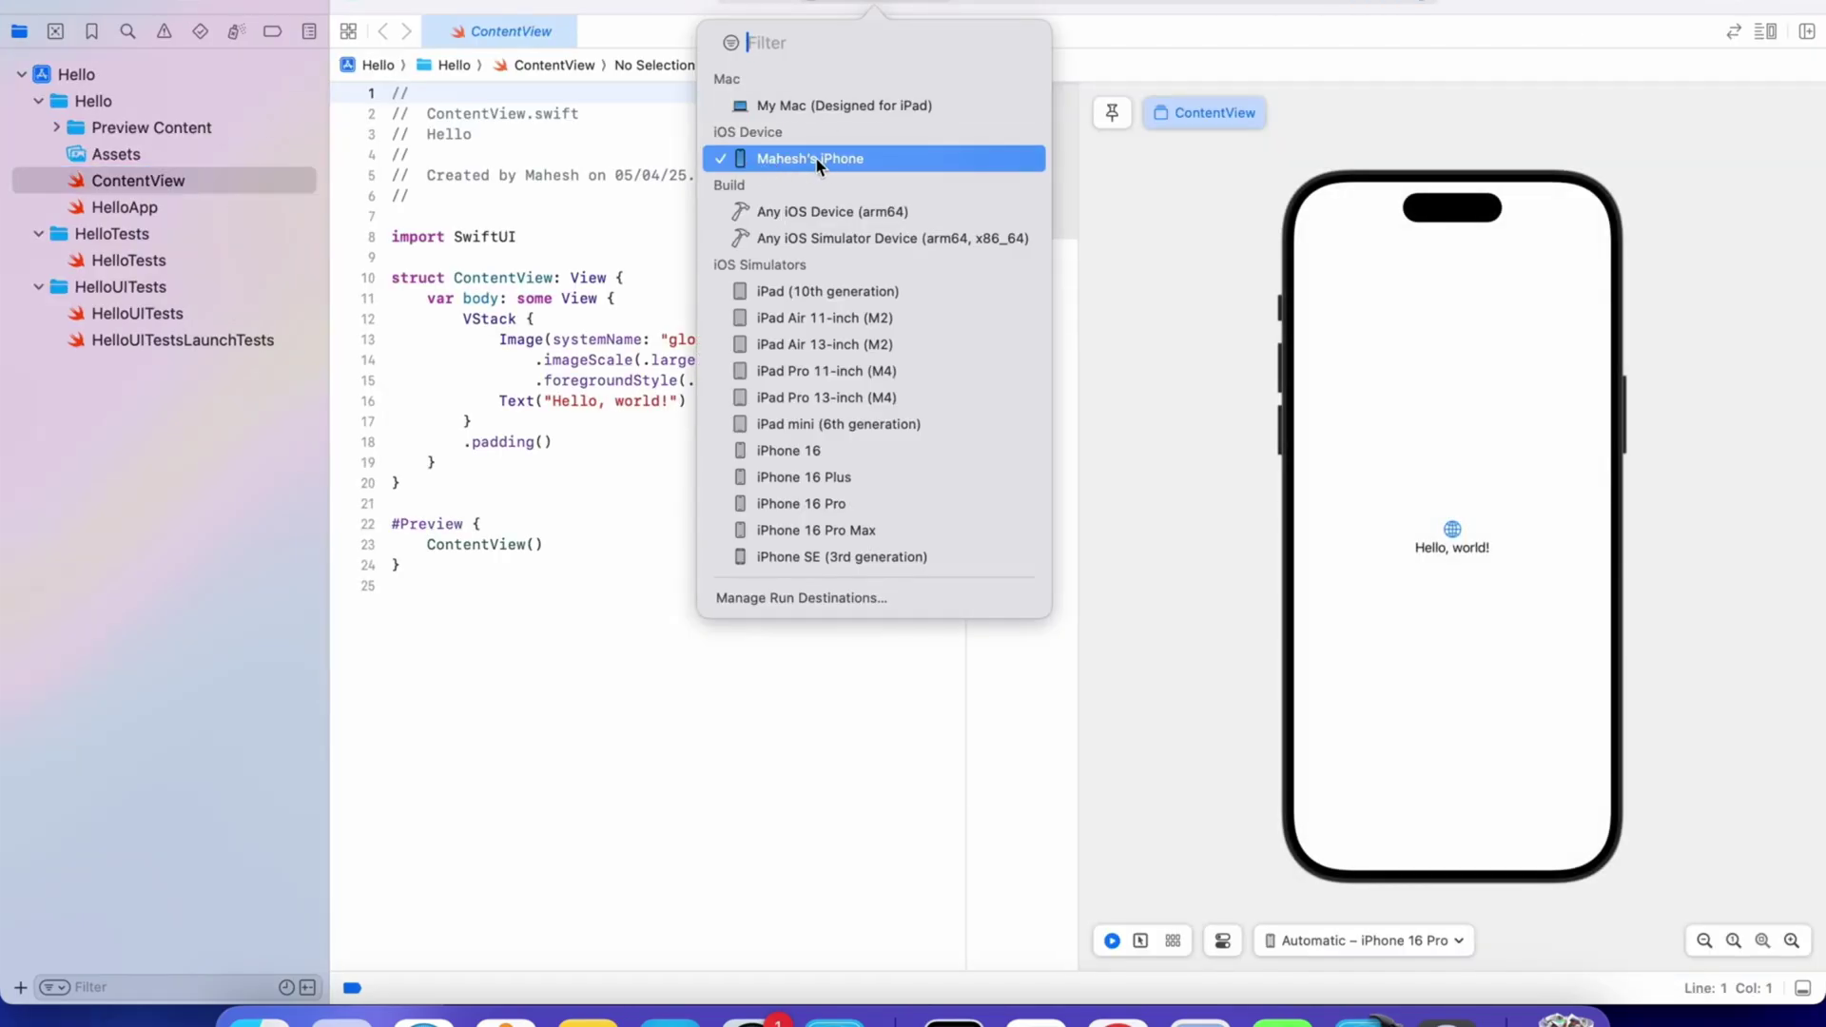
click(574, 500)
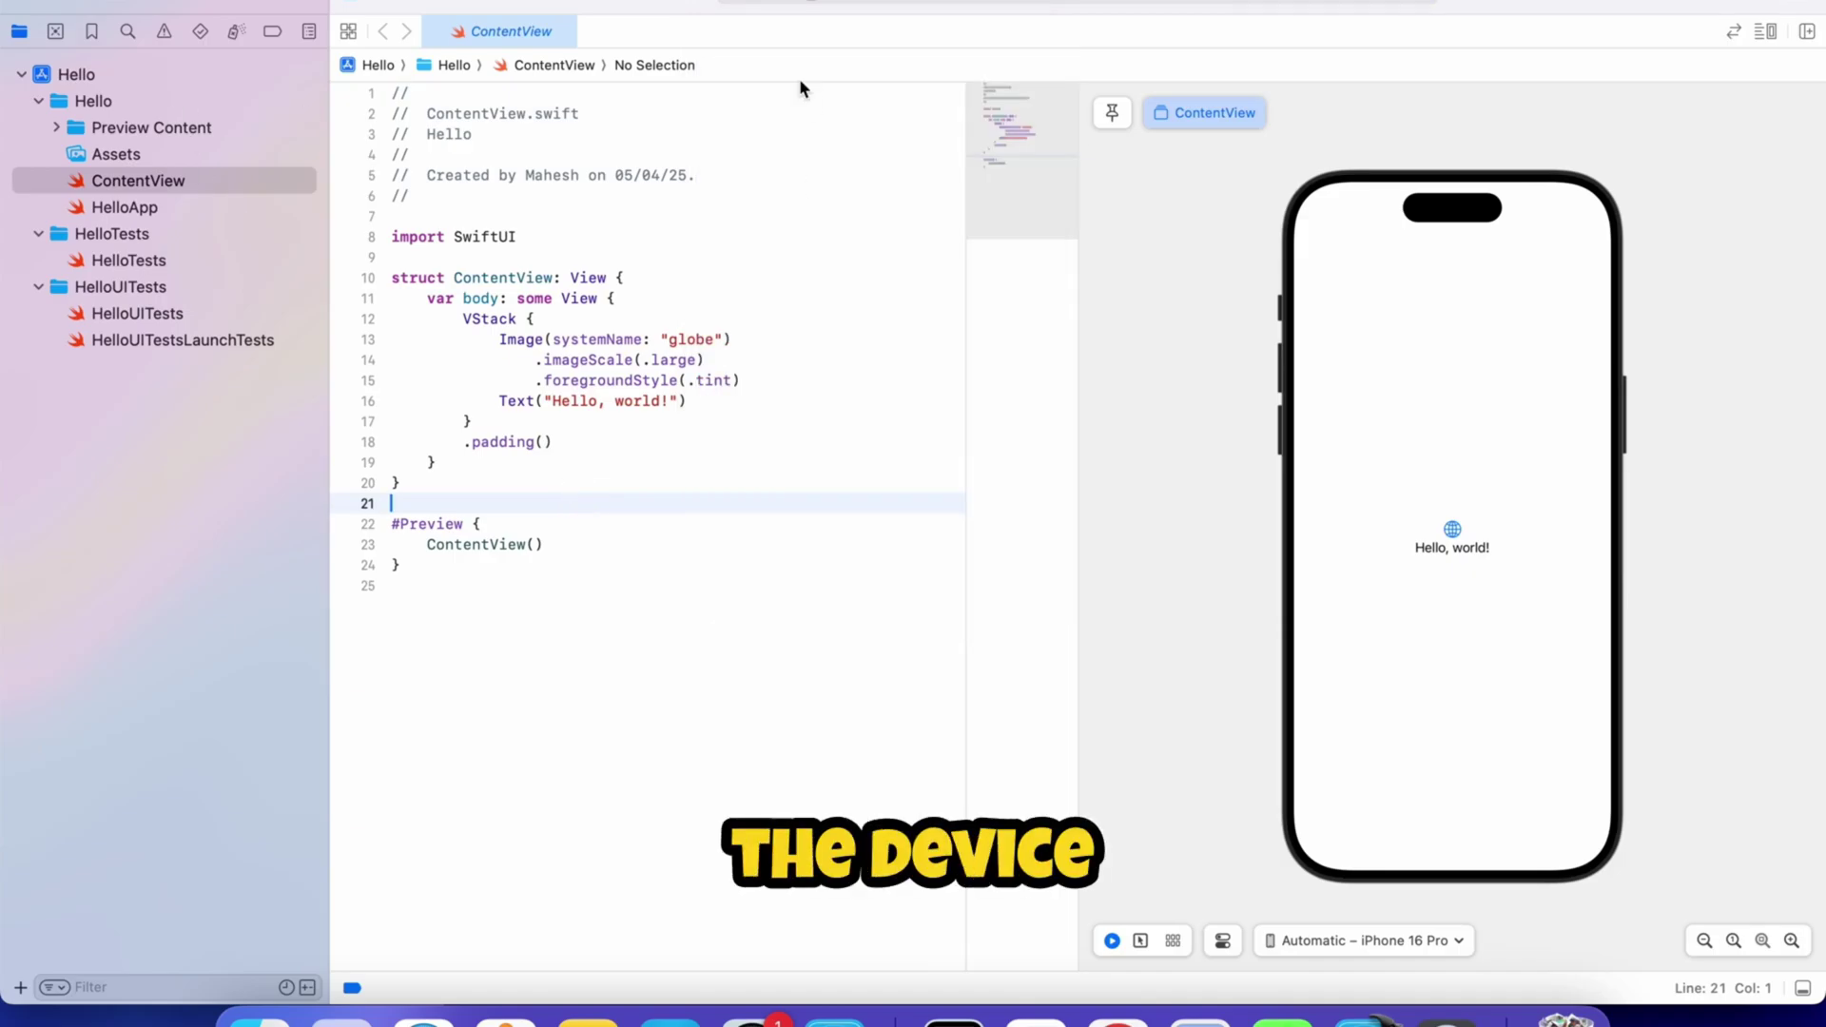
Run Hello, set its signing Team to the Personal Team, and check the certificate trust failure alert
click(286, 5)
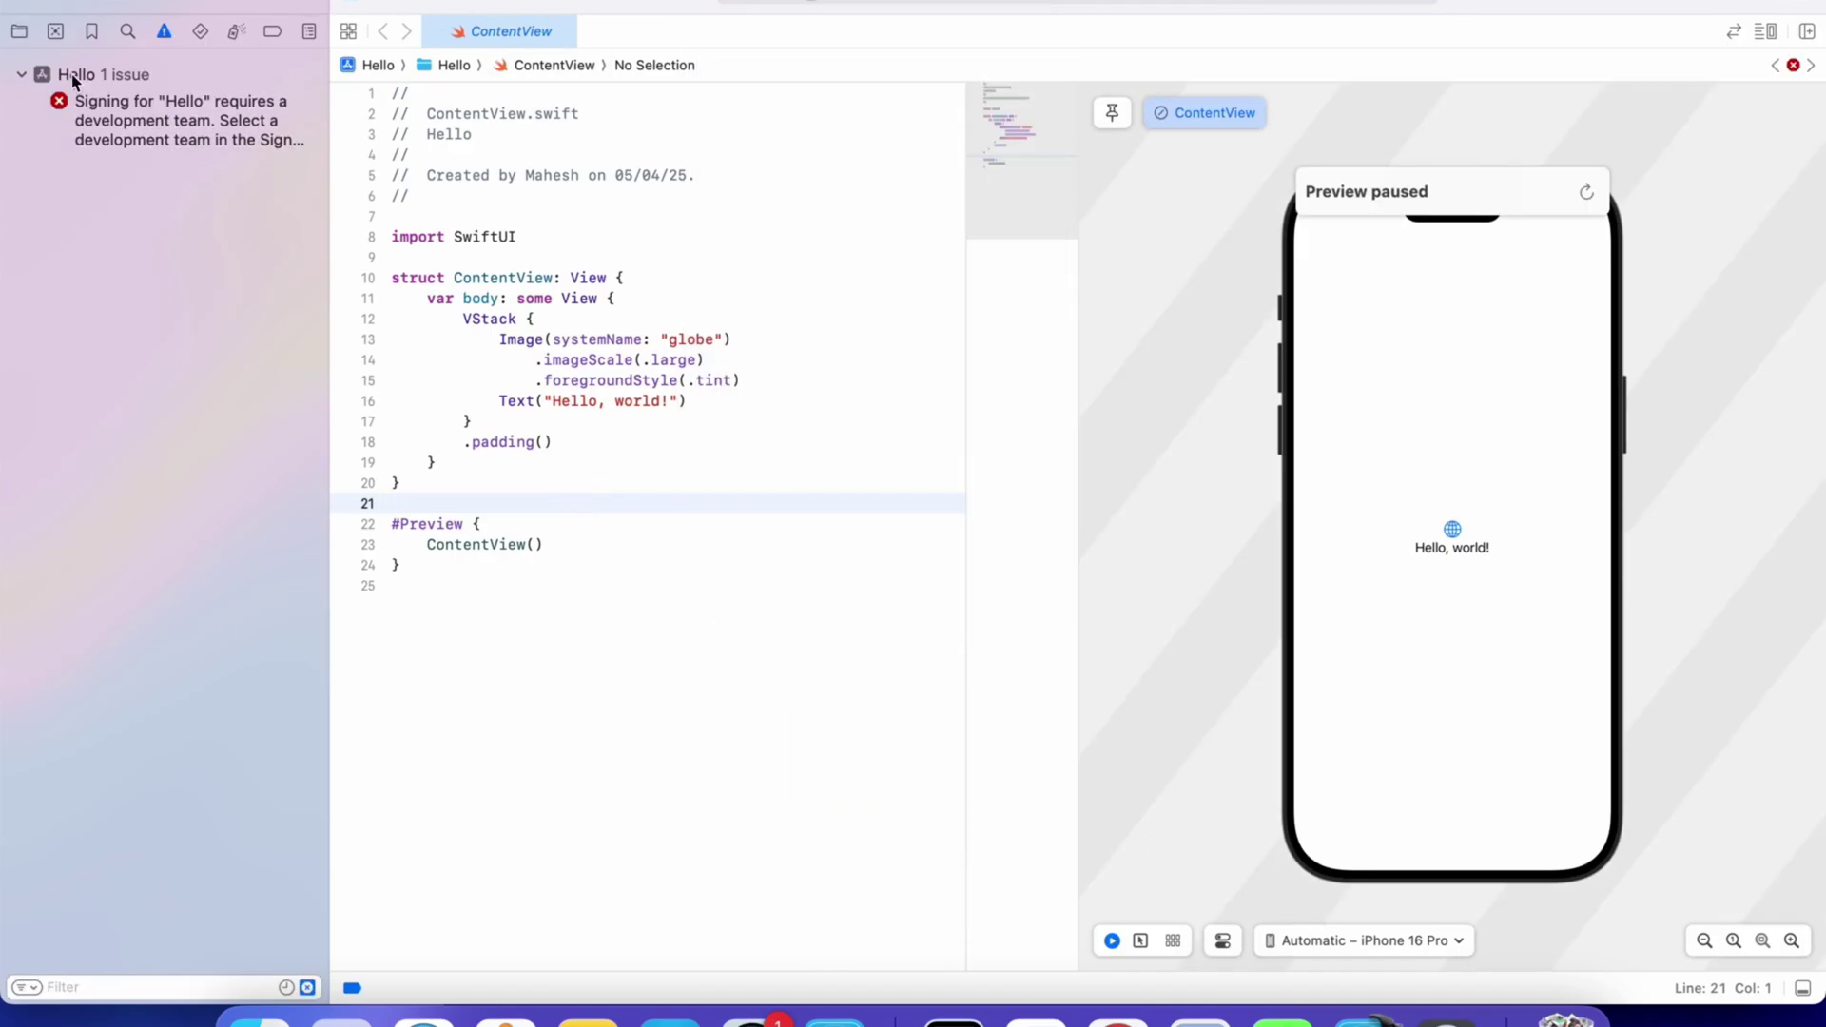
click(19, 31)
click(57, 75)
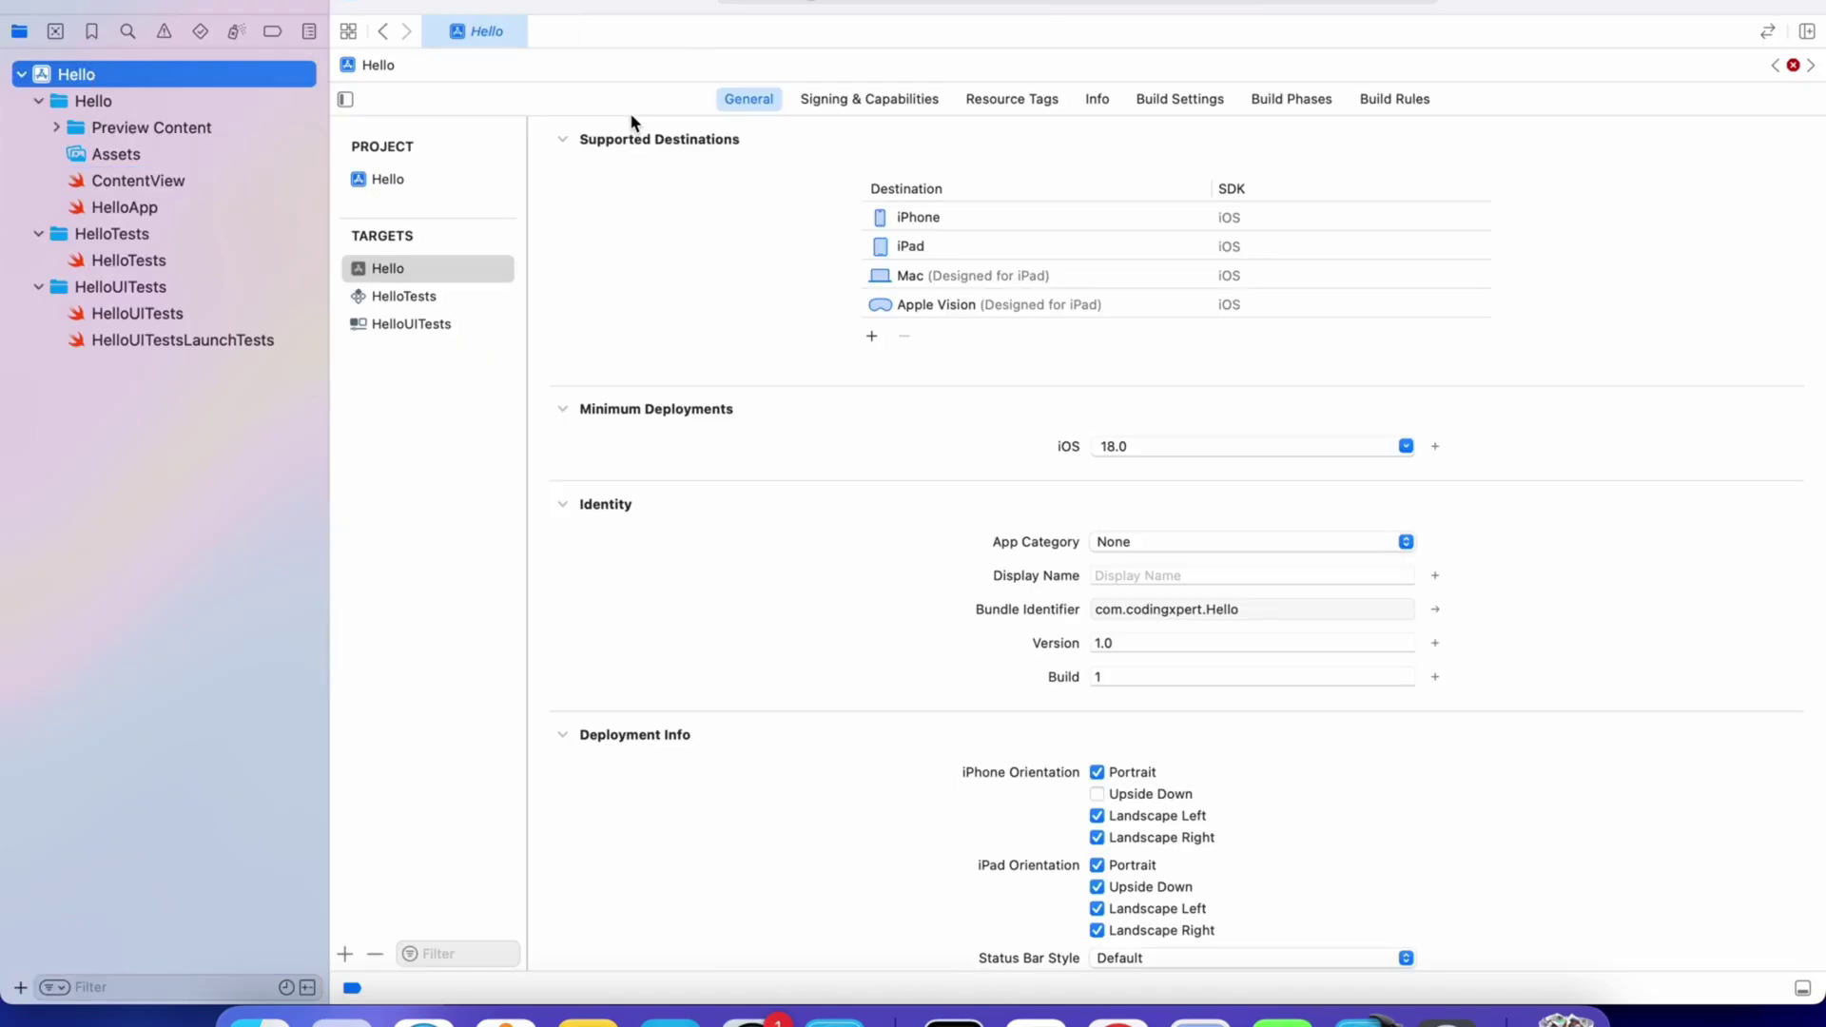
click(868, 99)
click(1327, 276)
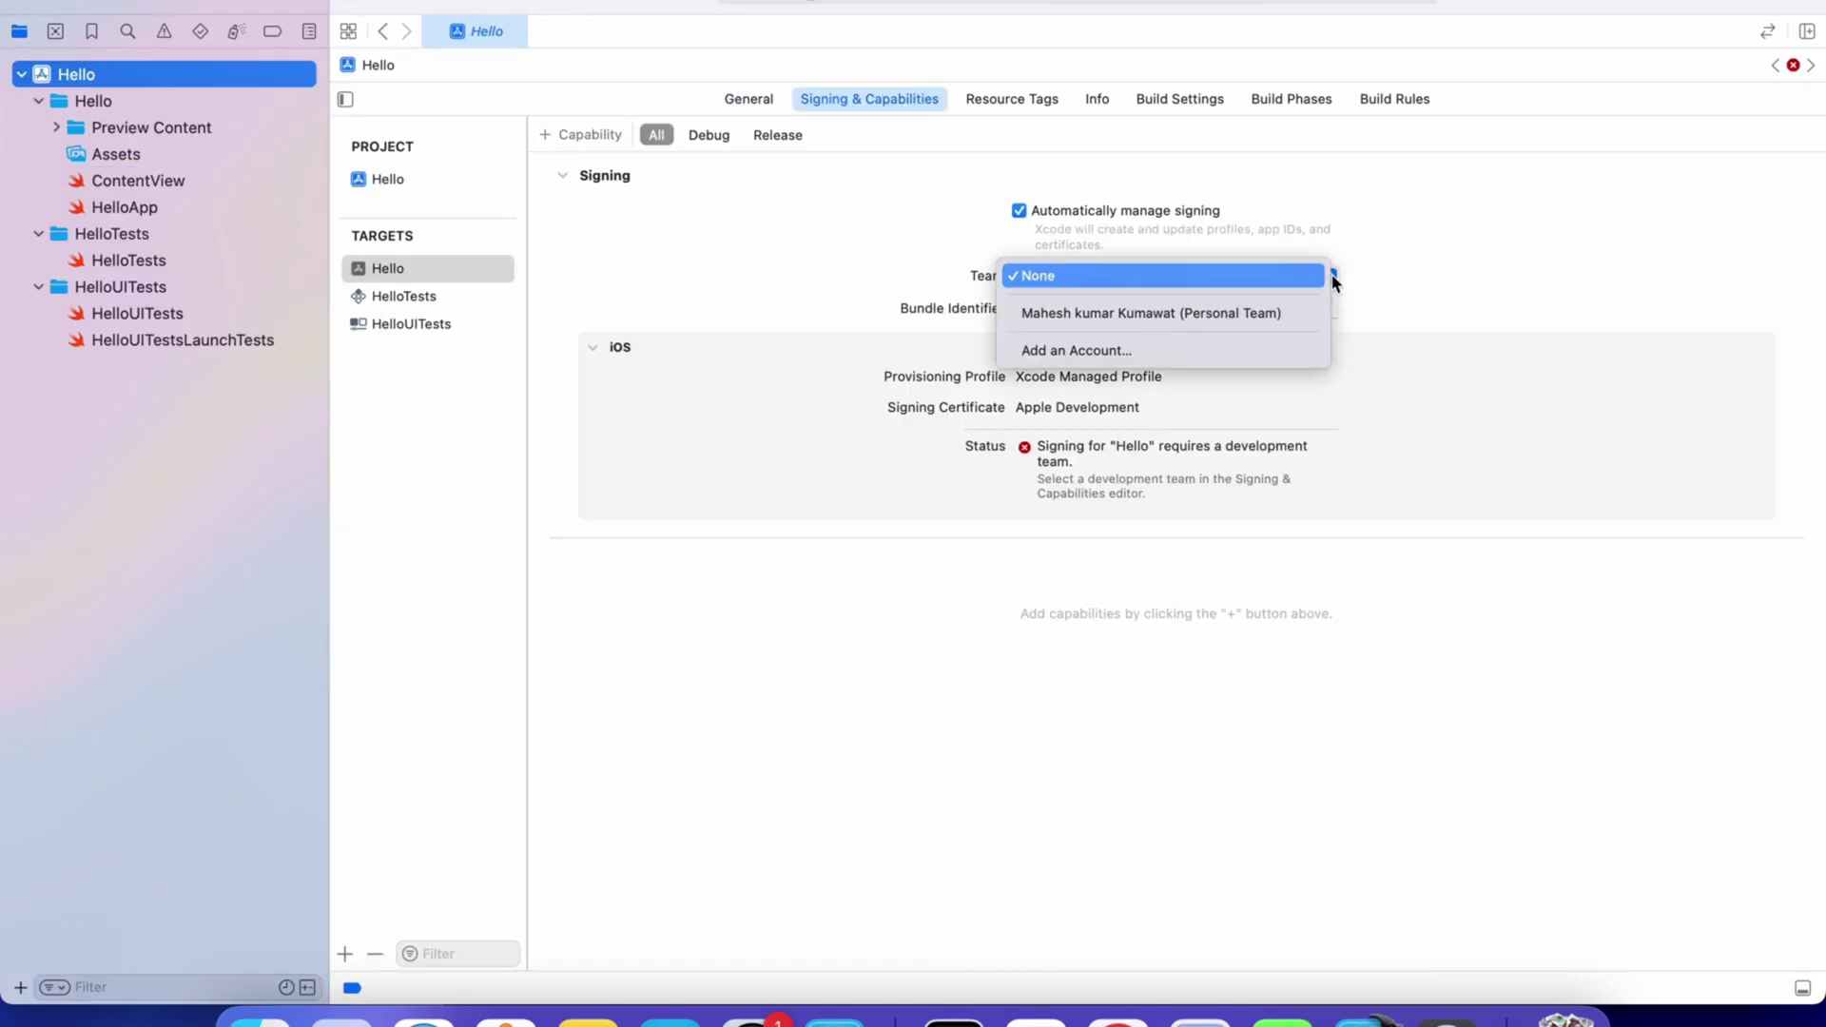
click(1240, 314)
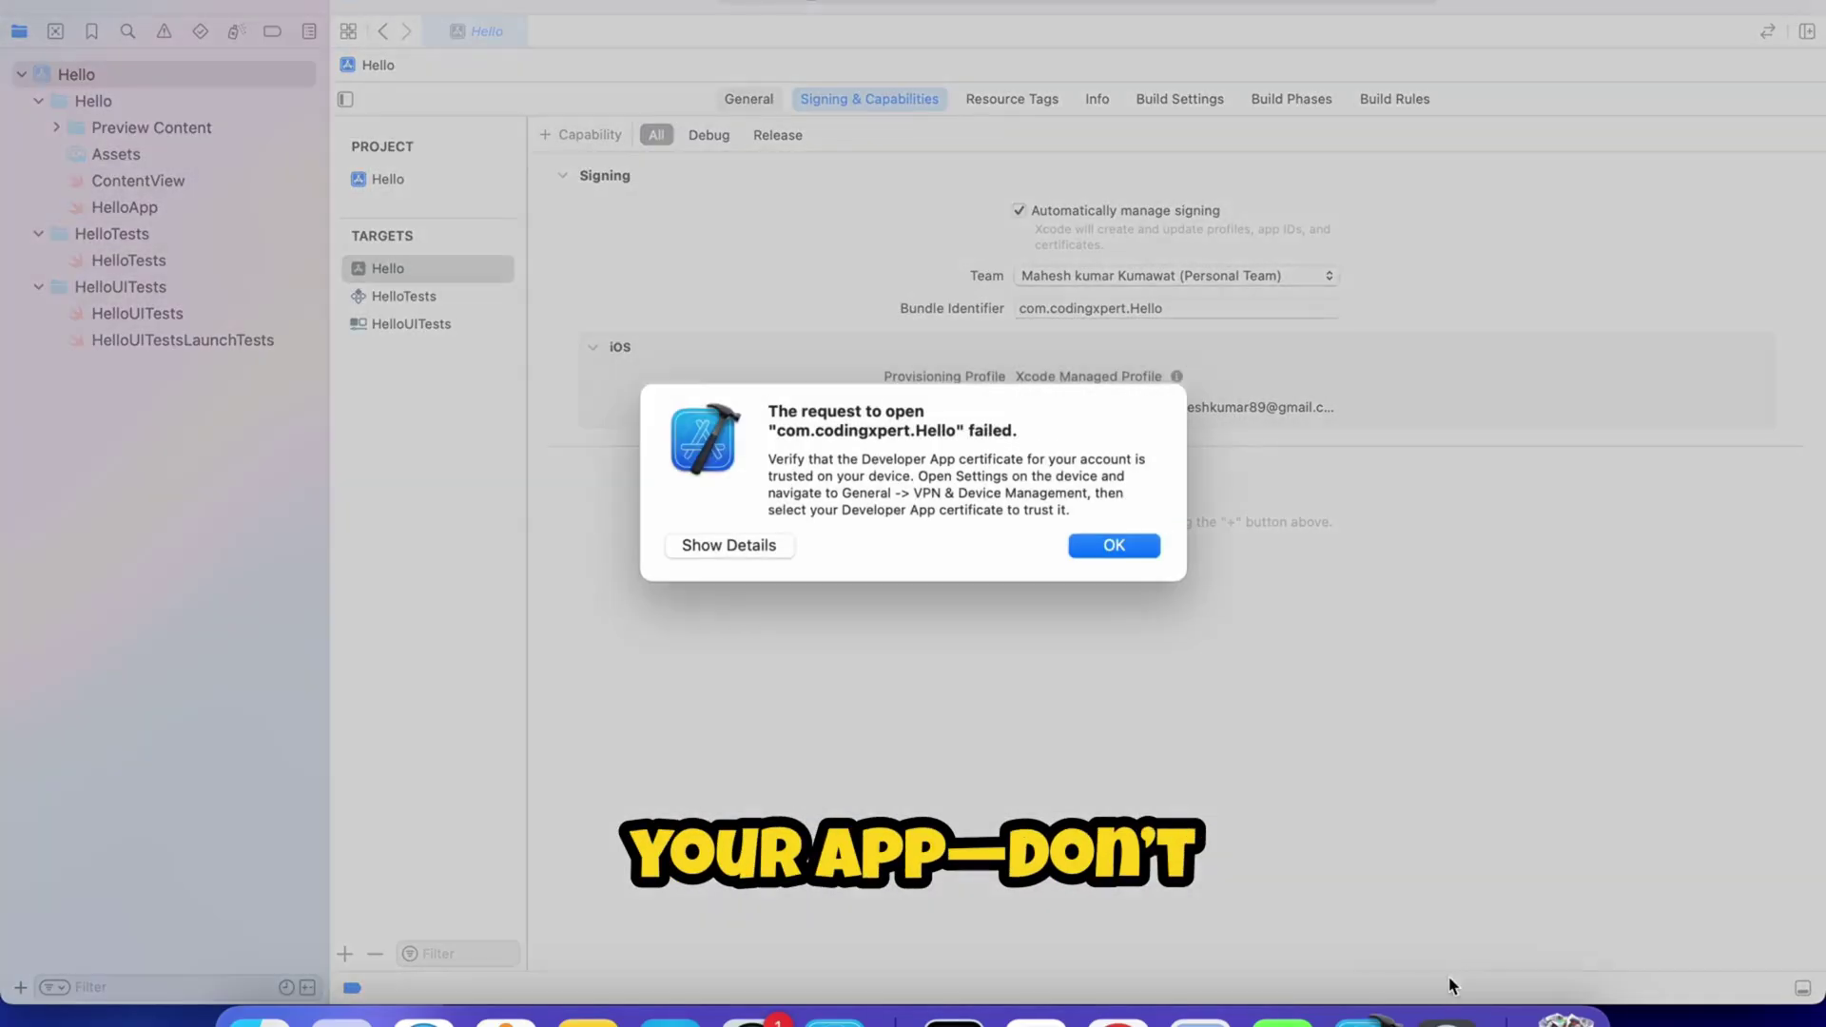
click(1366, 1012)
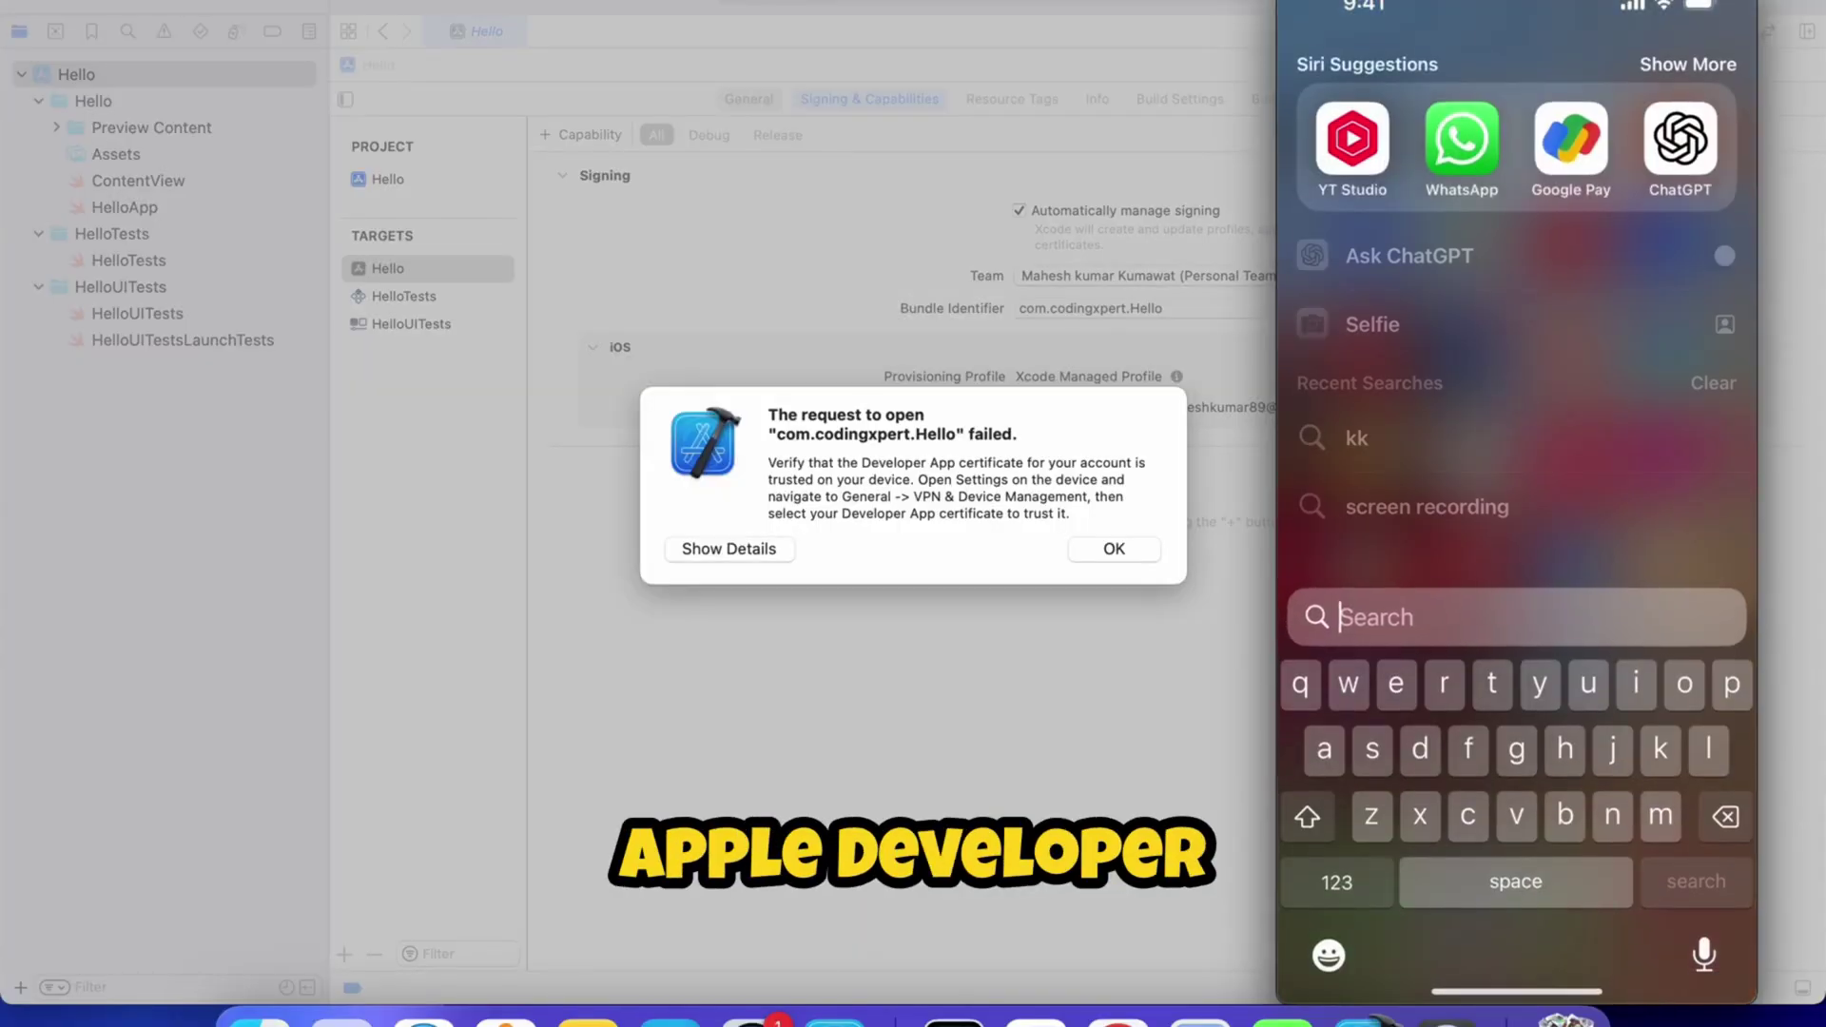
click(522, 436)
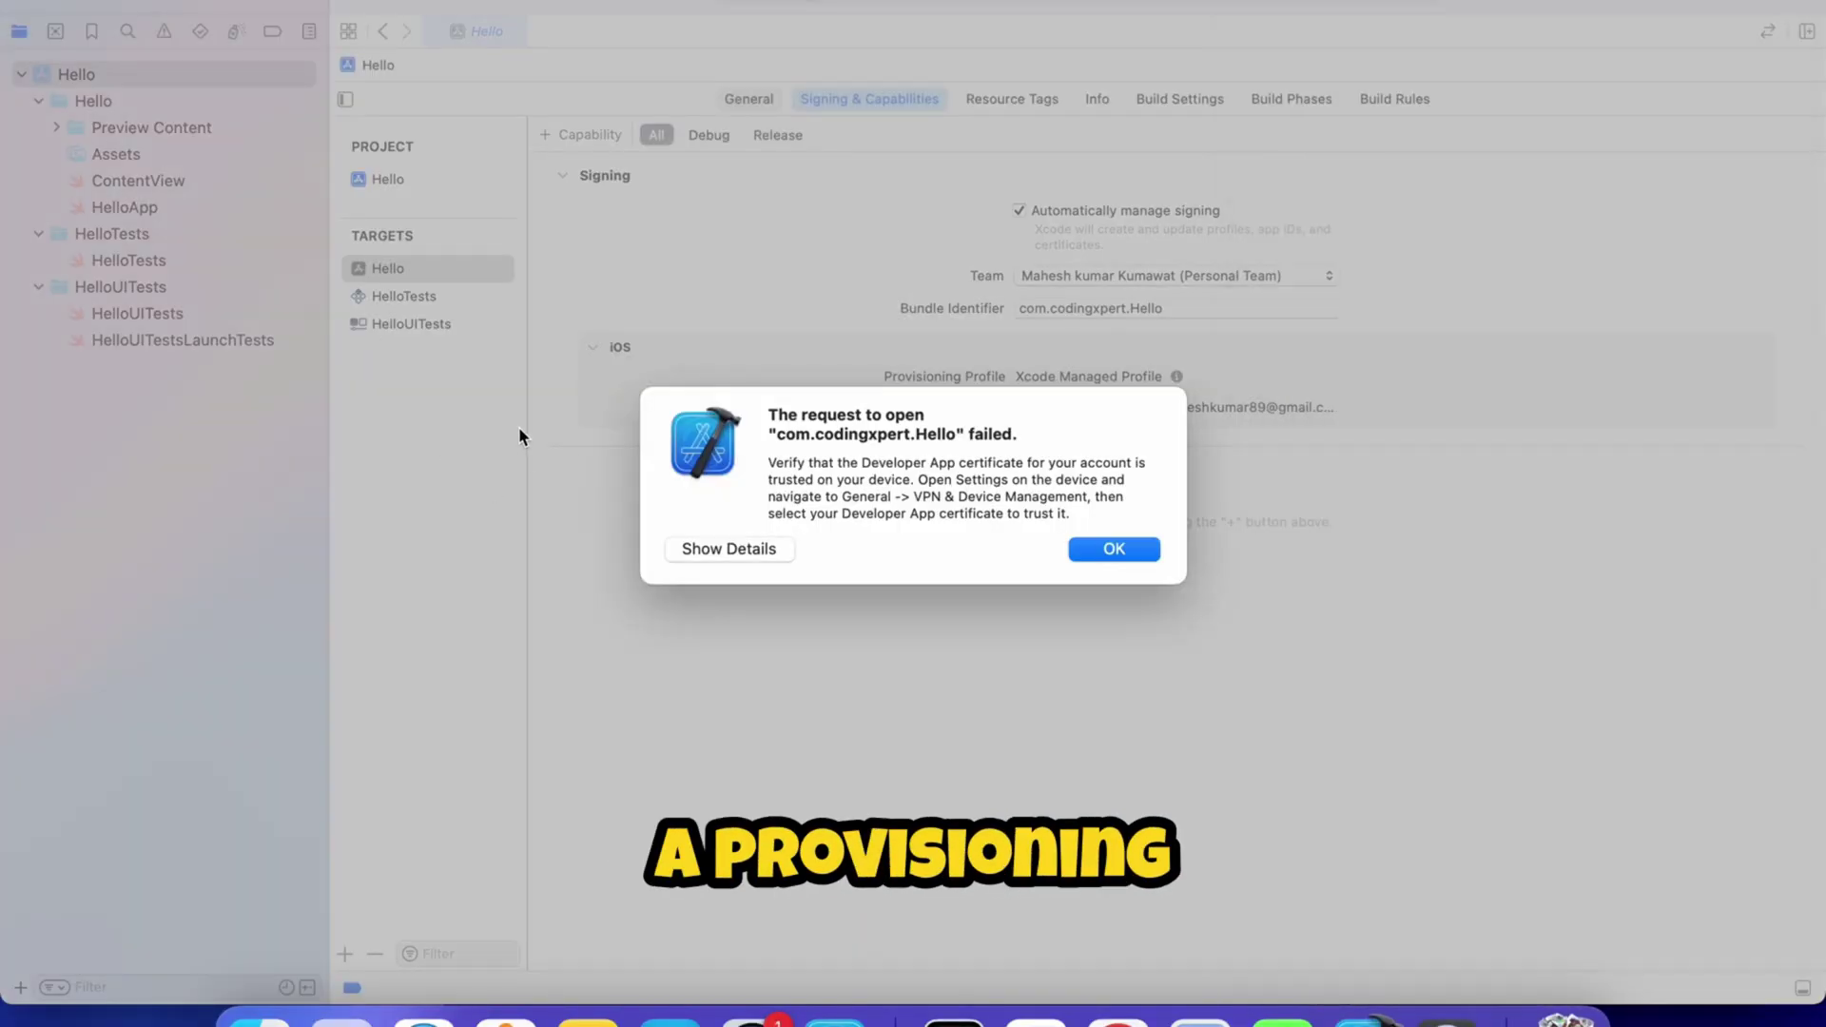
Dismiss the alert, trust the Developer App in the iPhone's VPN & Device Management, and return to Xcode
click(1109, 550)
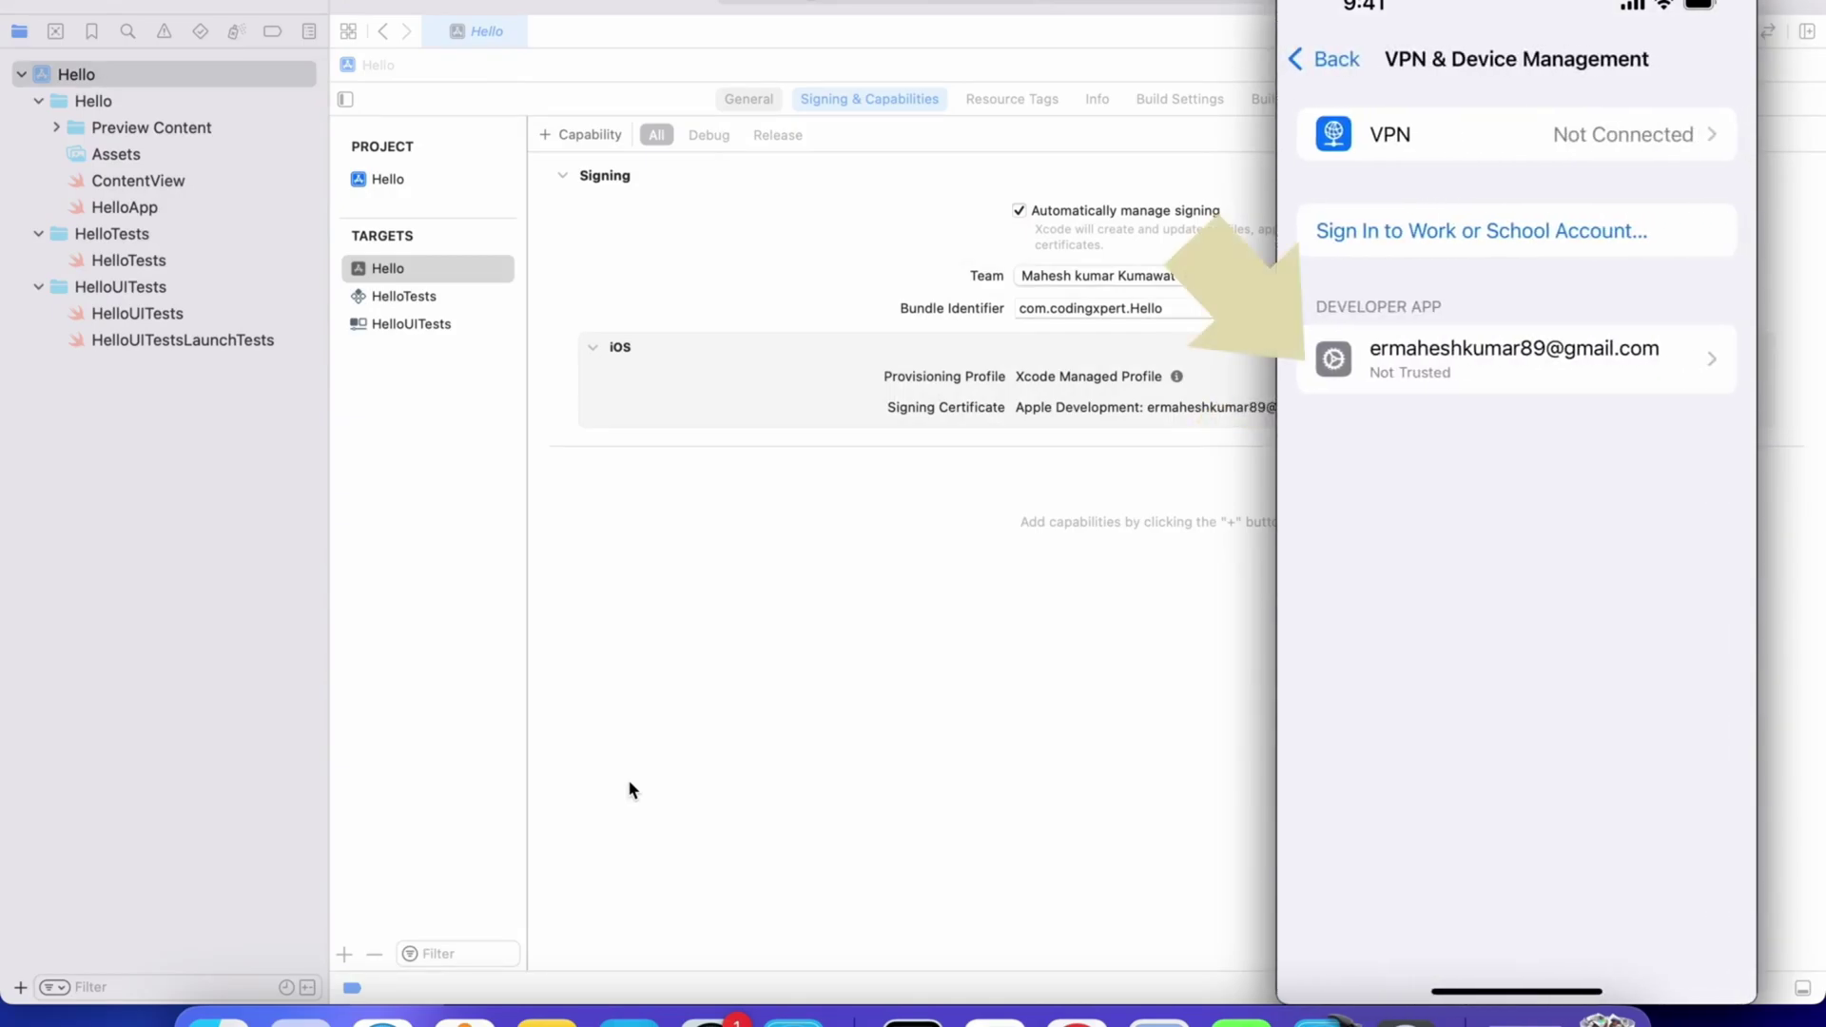
mouse_move(1537, 407)
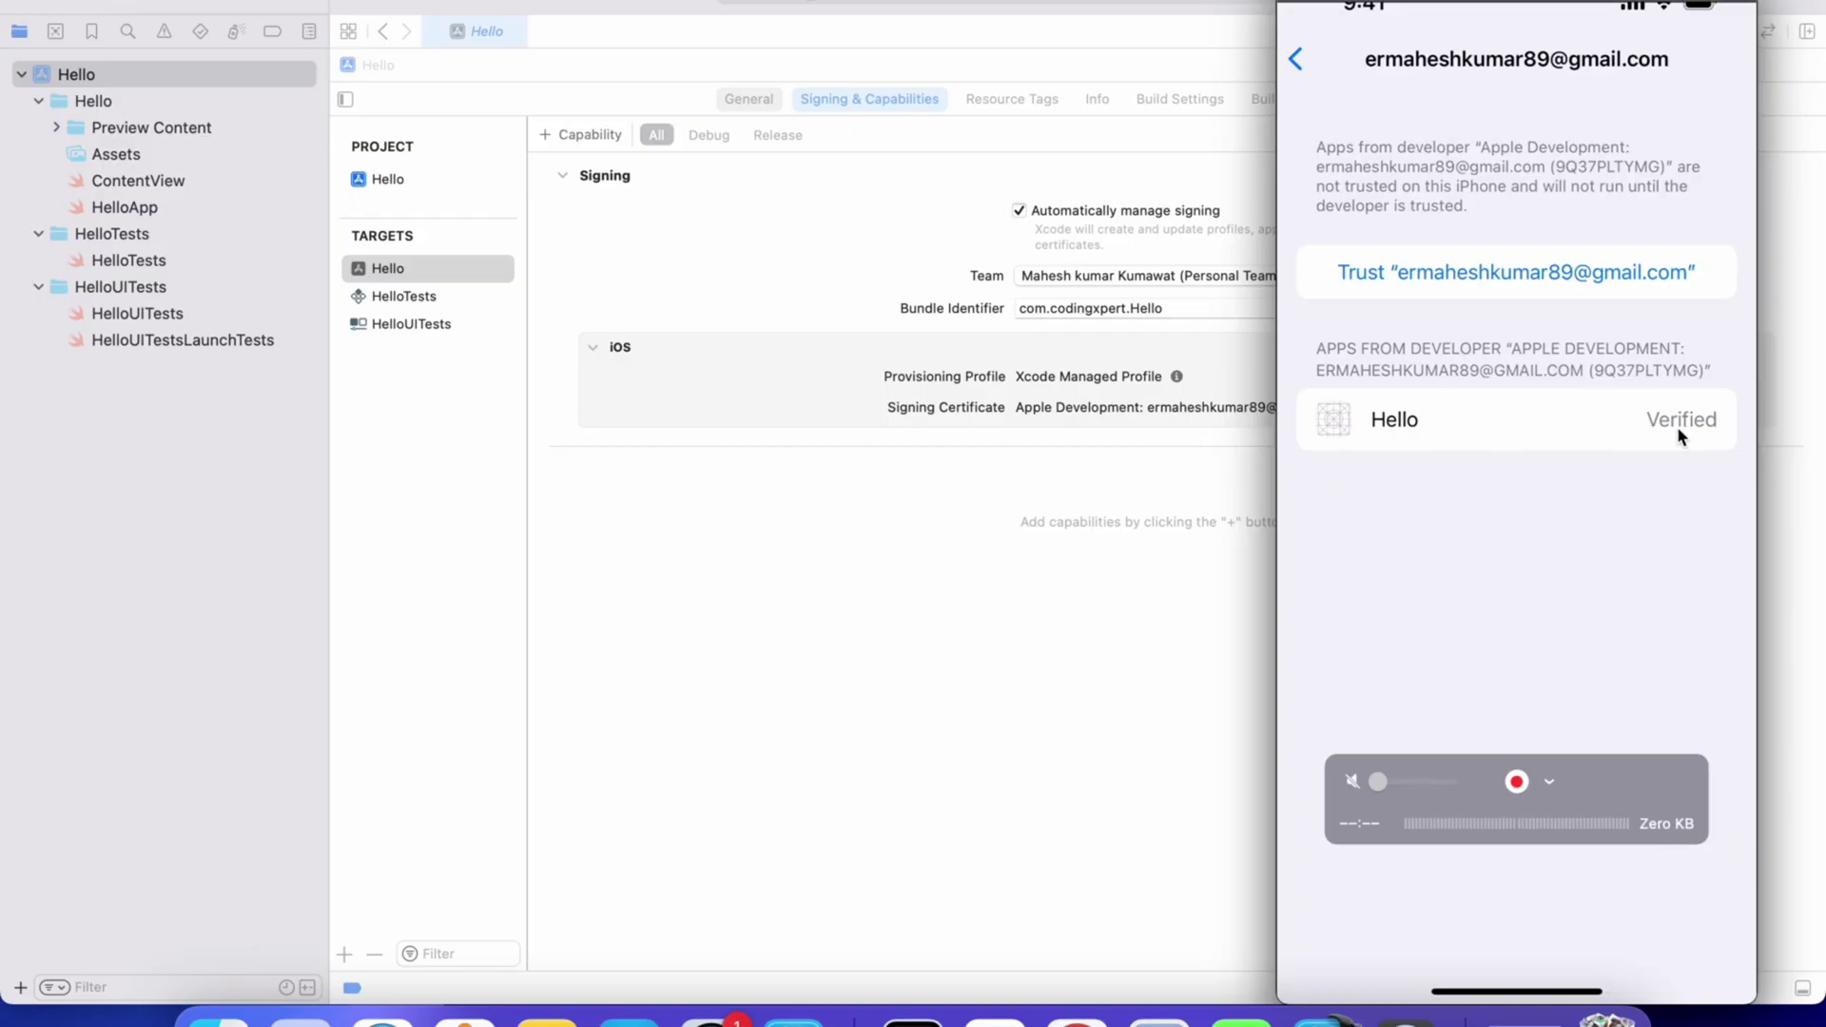
click(1442, 291)
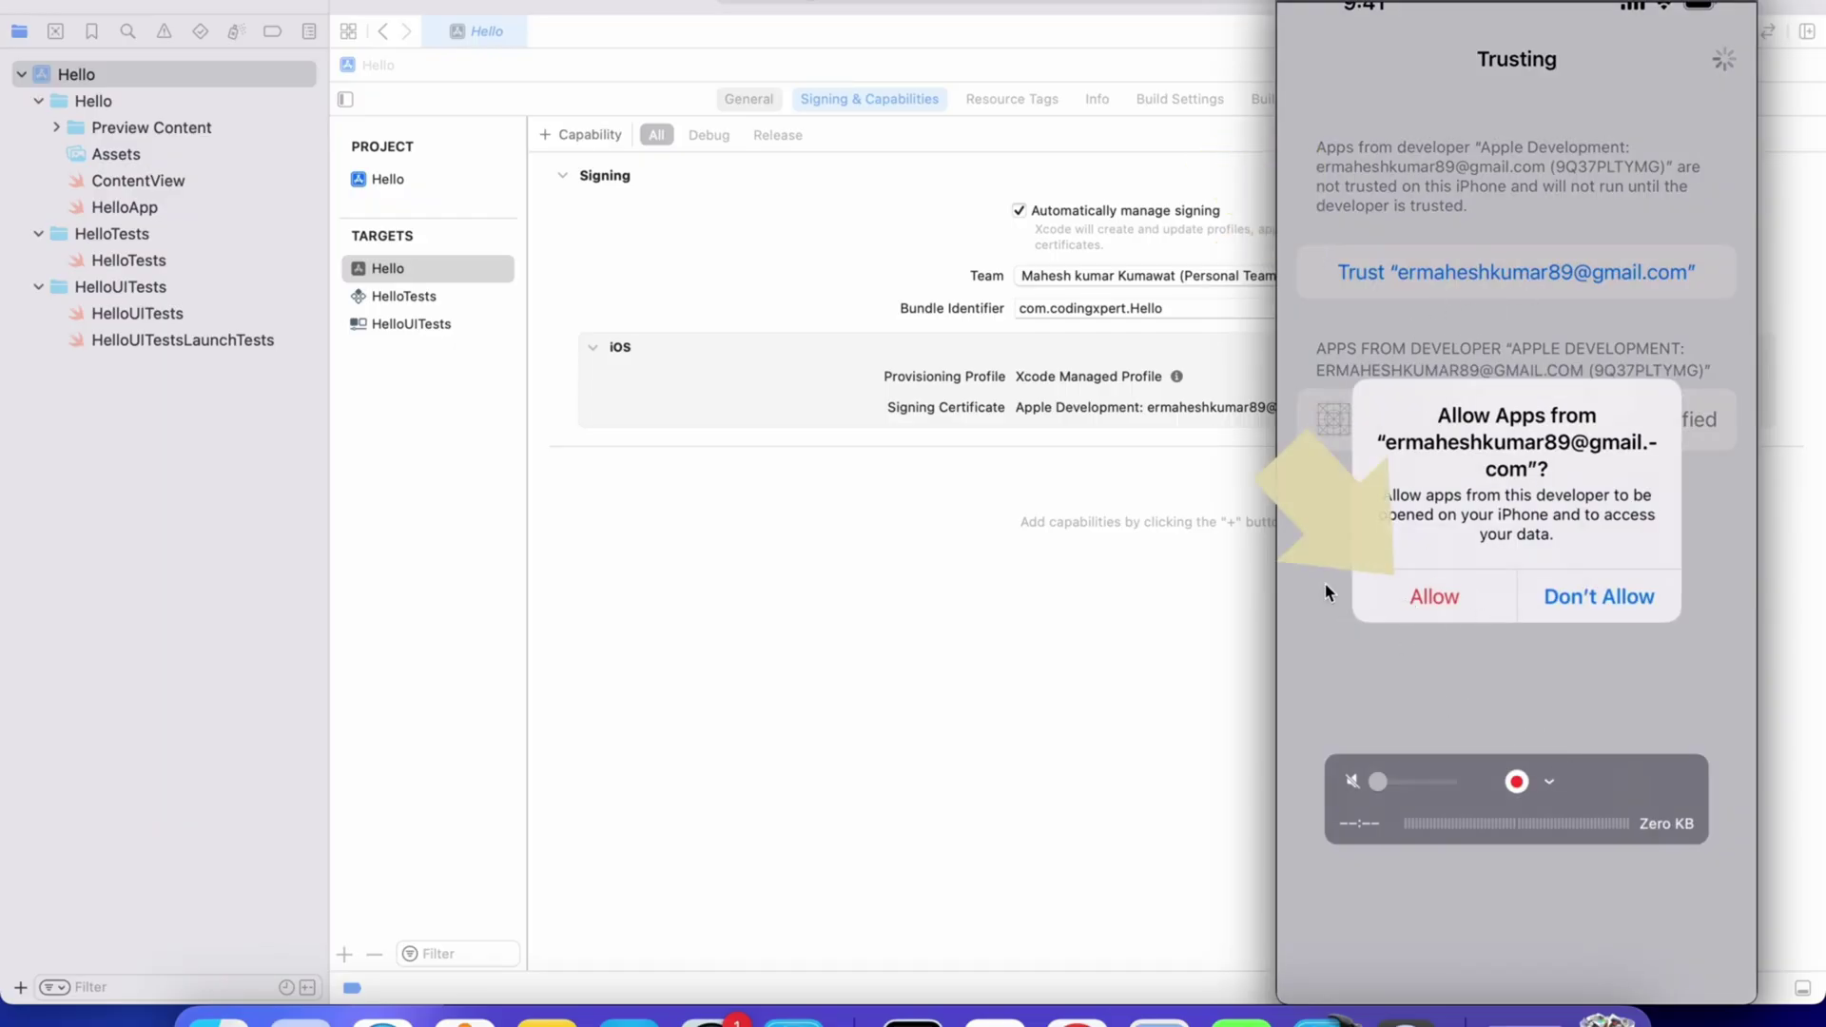
click(297, 8)
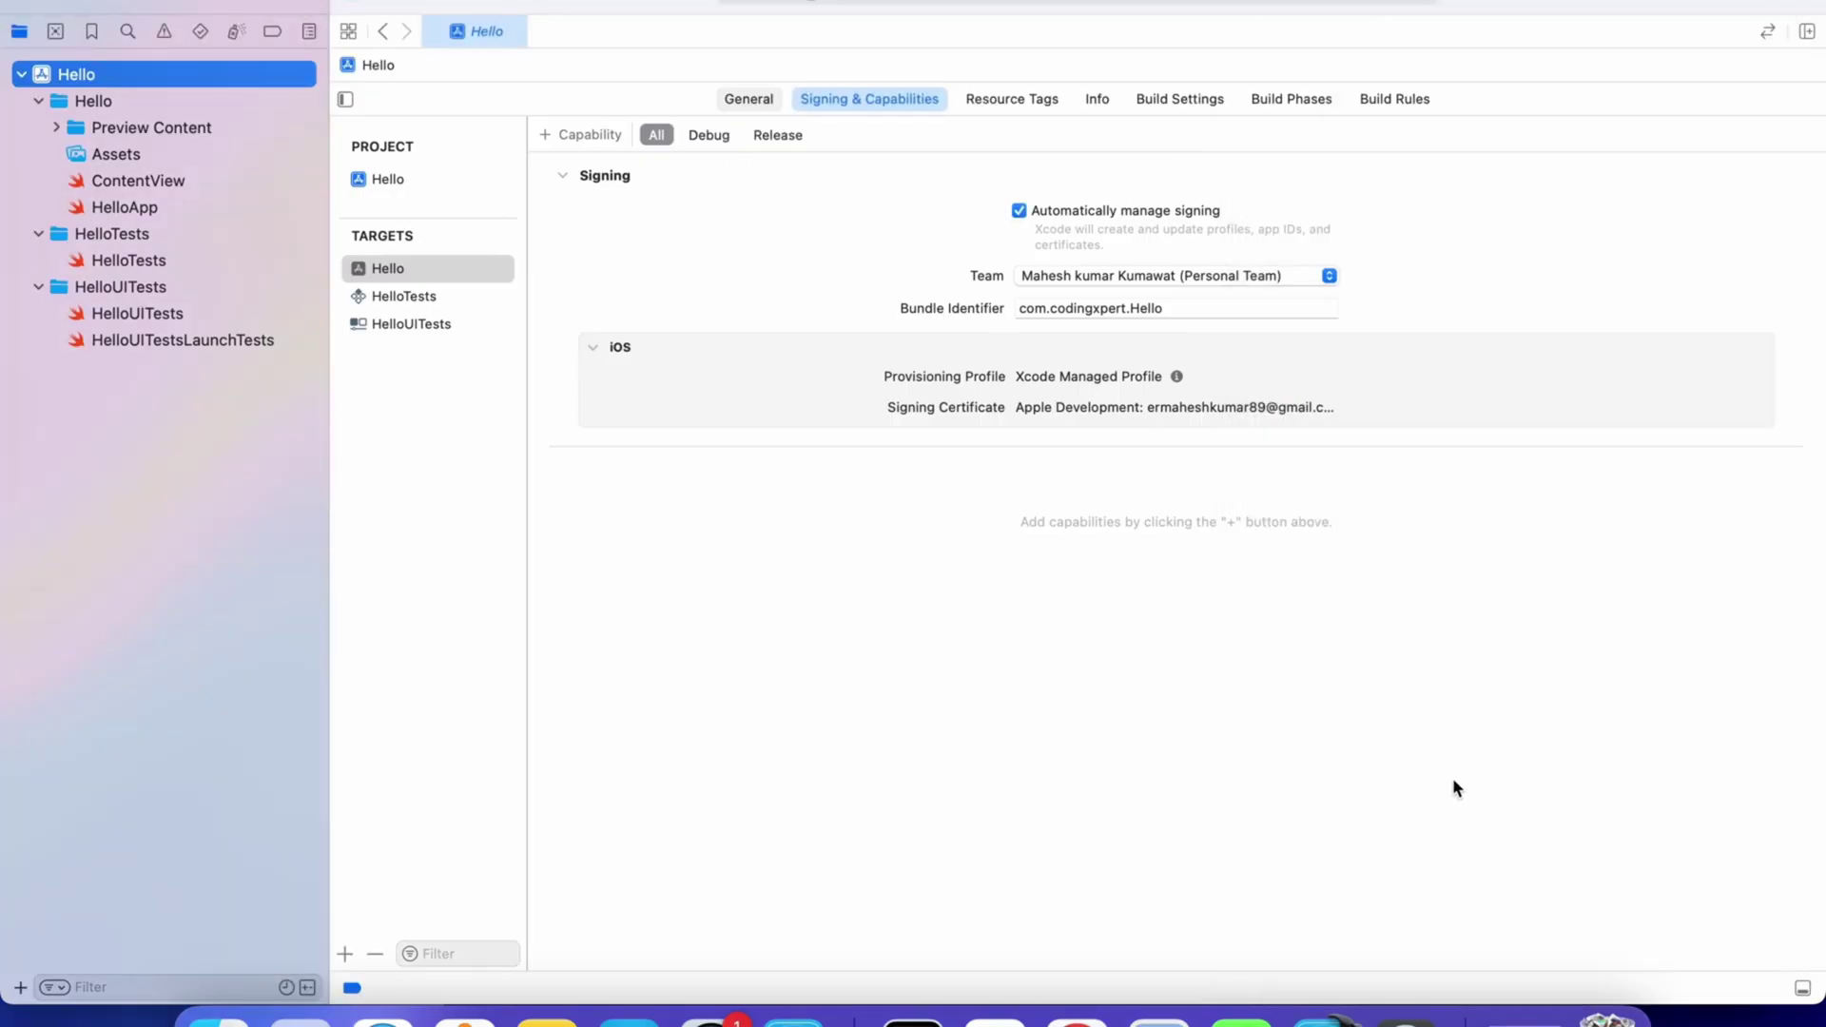
Bring the iPhone mirror forward and confirm Hello runs showing 'Hello, world!'
click(1406, 994)
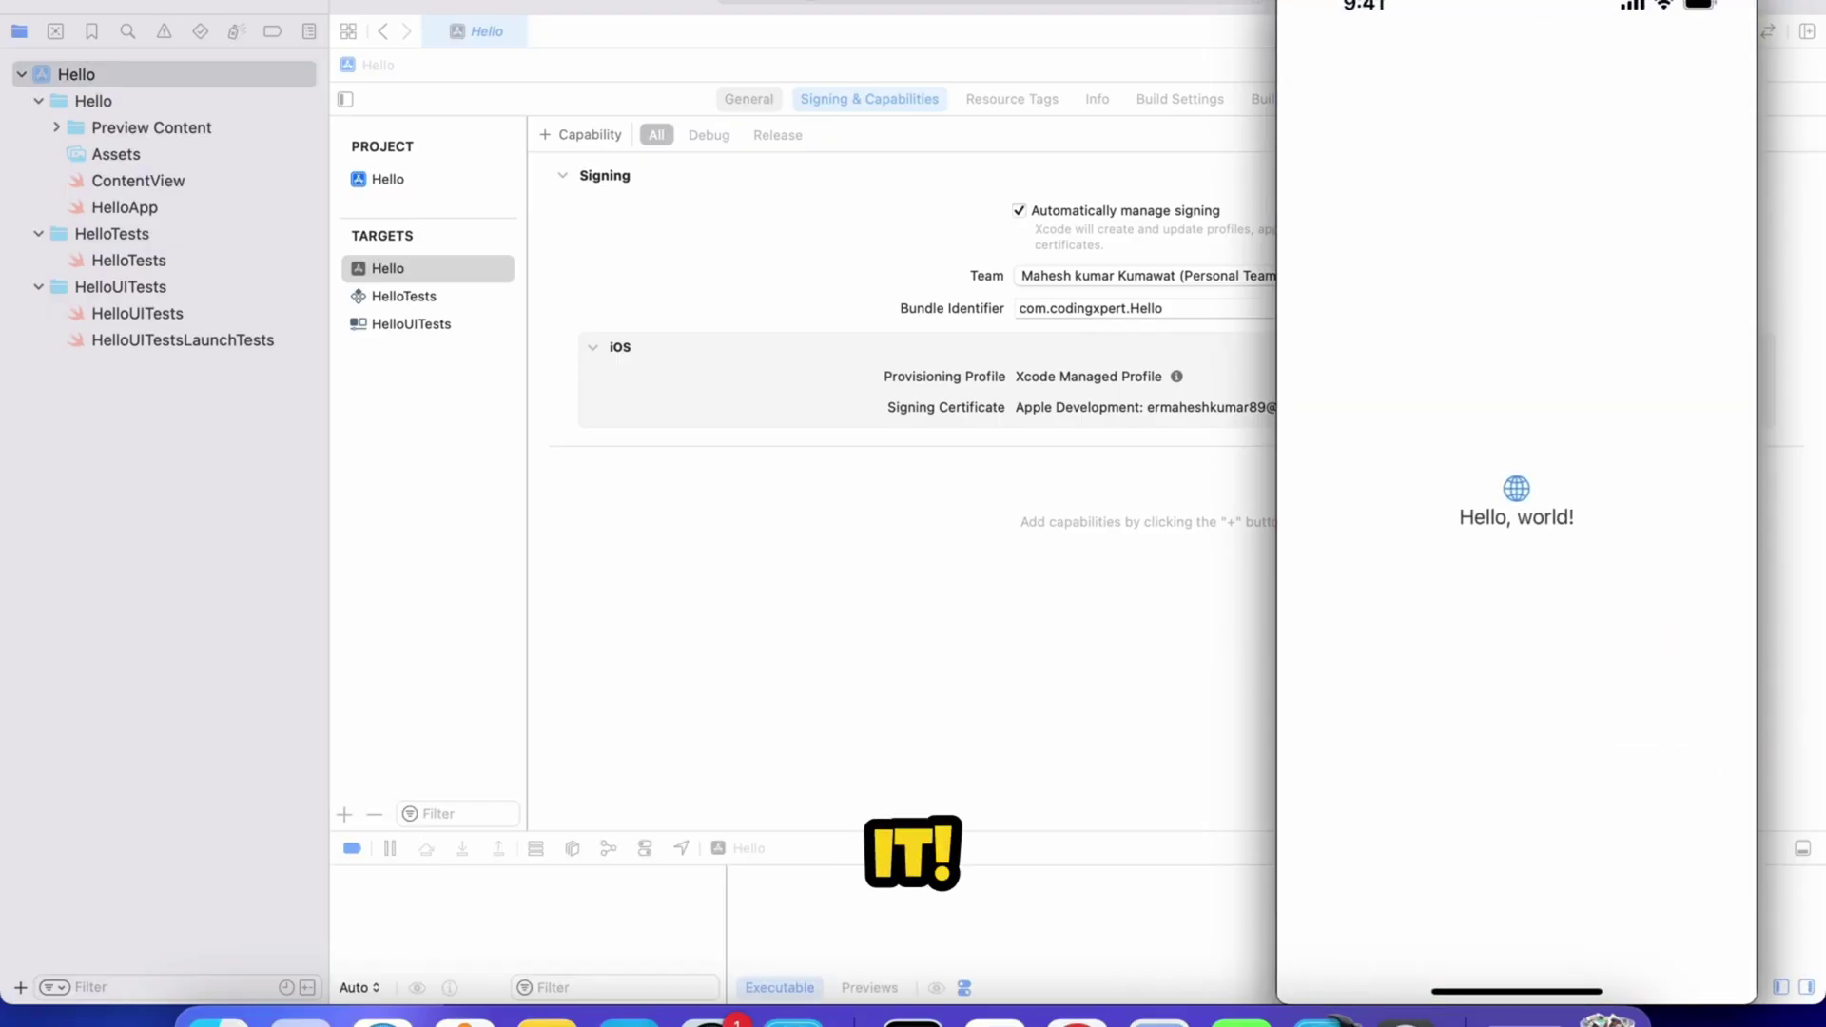
mouse_move(1673, 393)
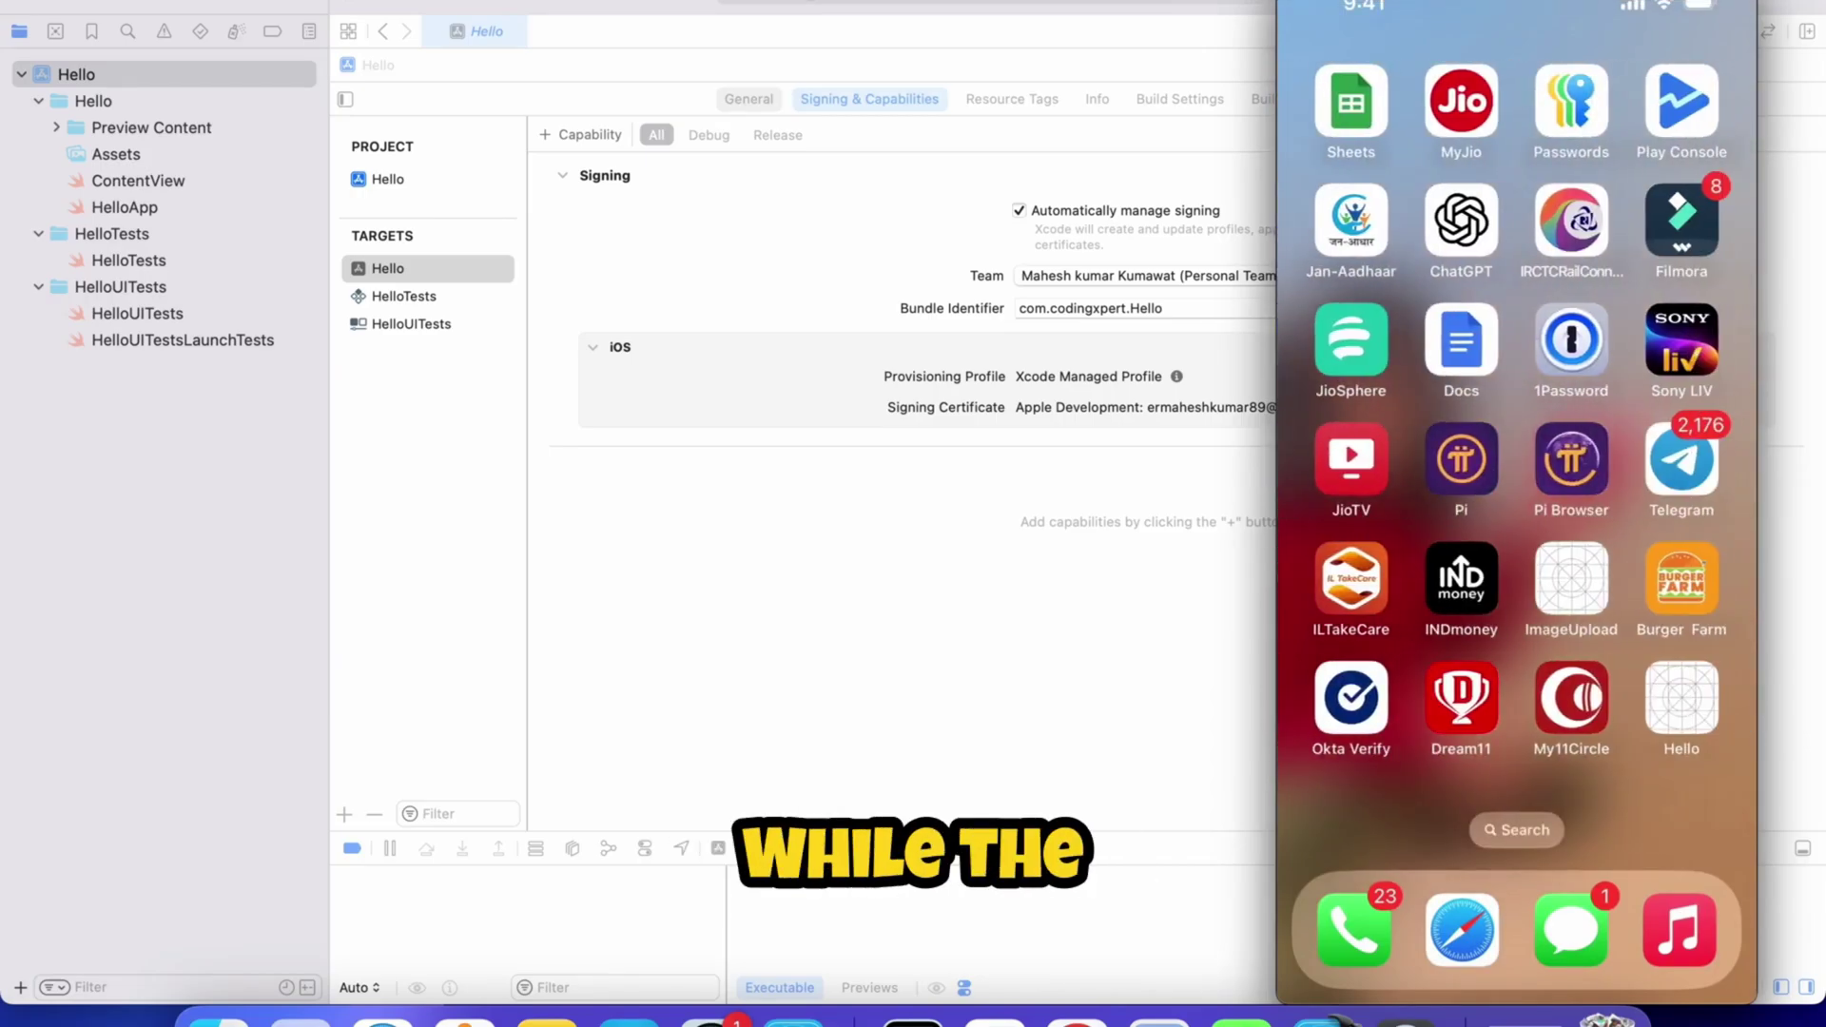
mouse_move(1737, 554)
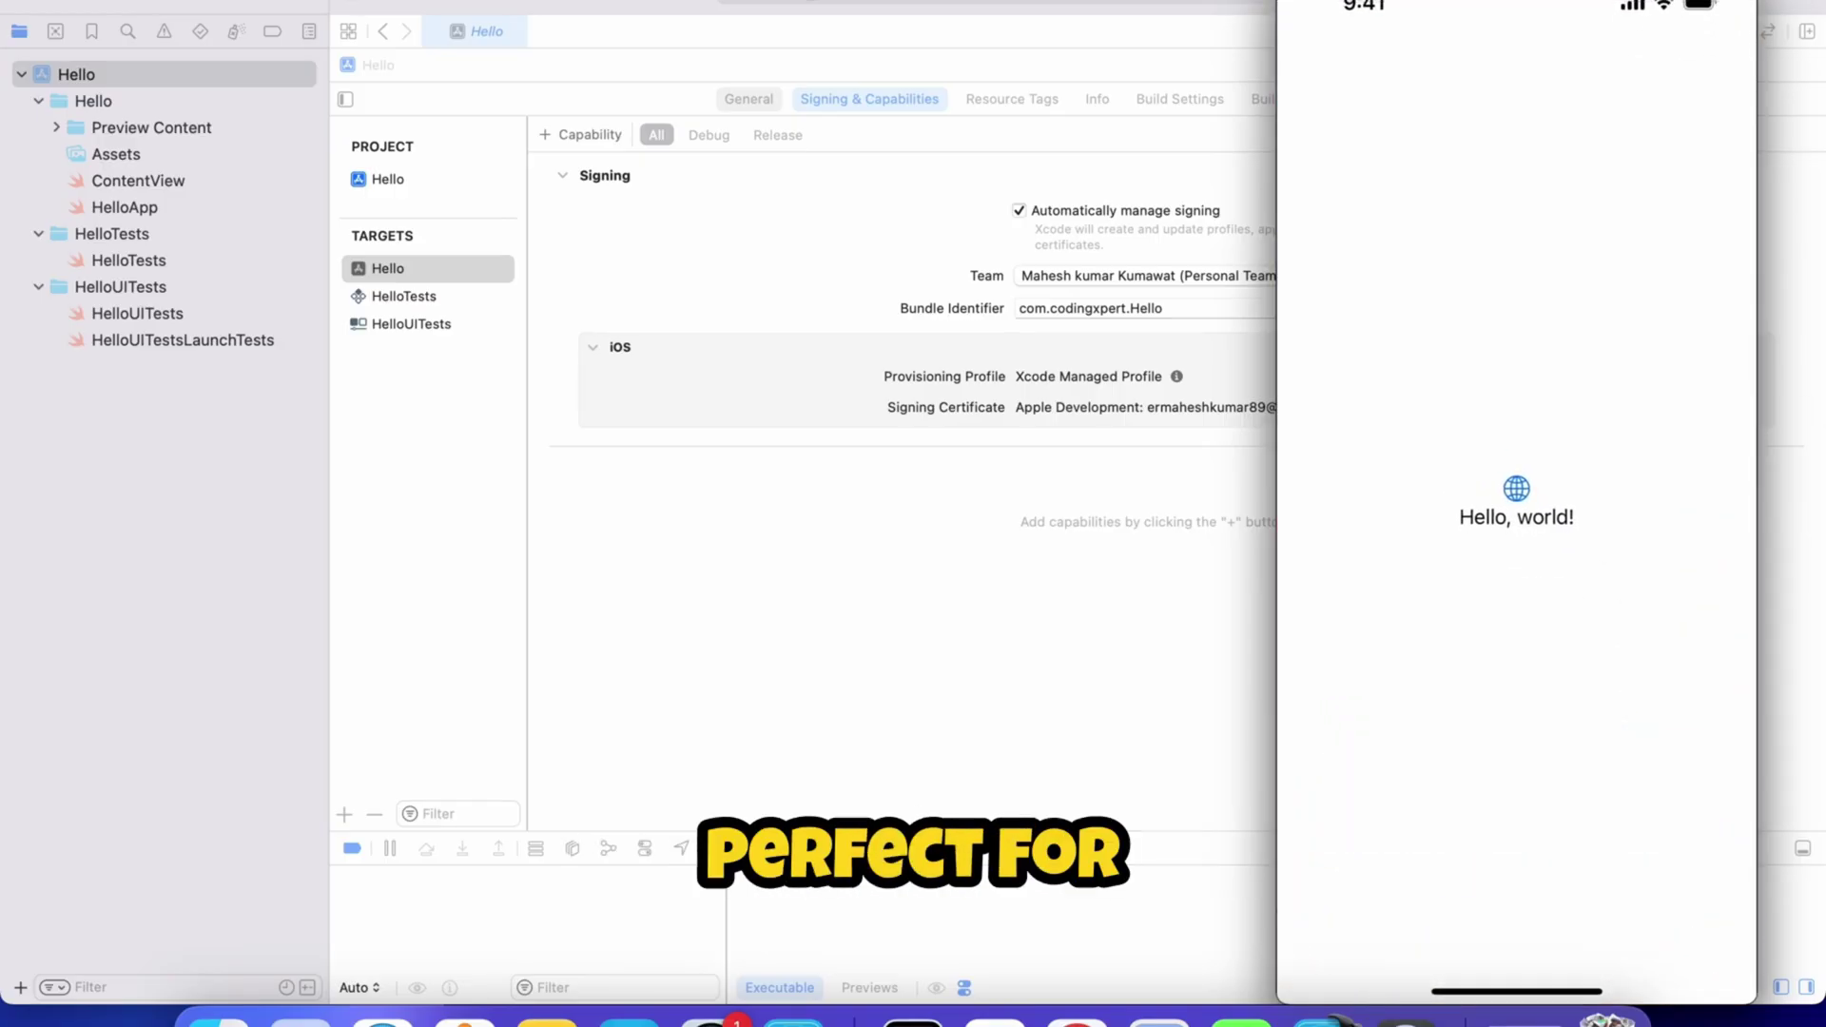
Keep the connected iPhone as the run destination and check the app on the device
click(865, 6)
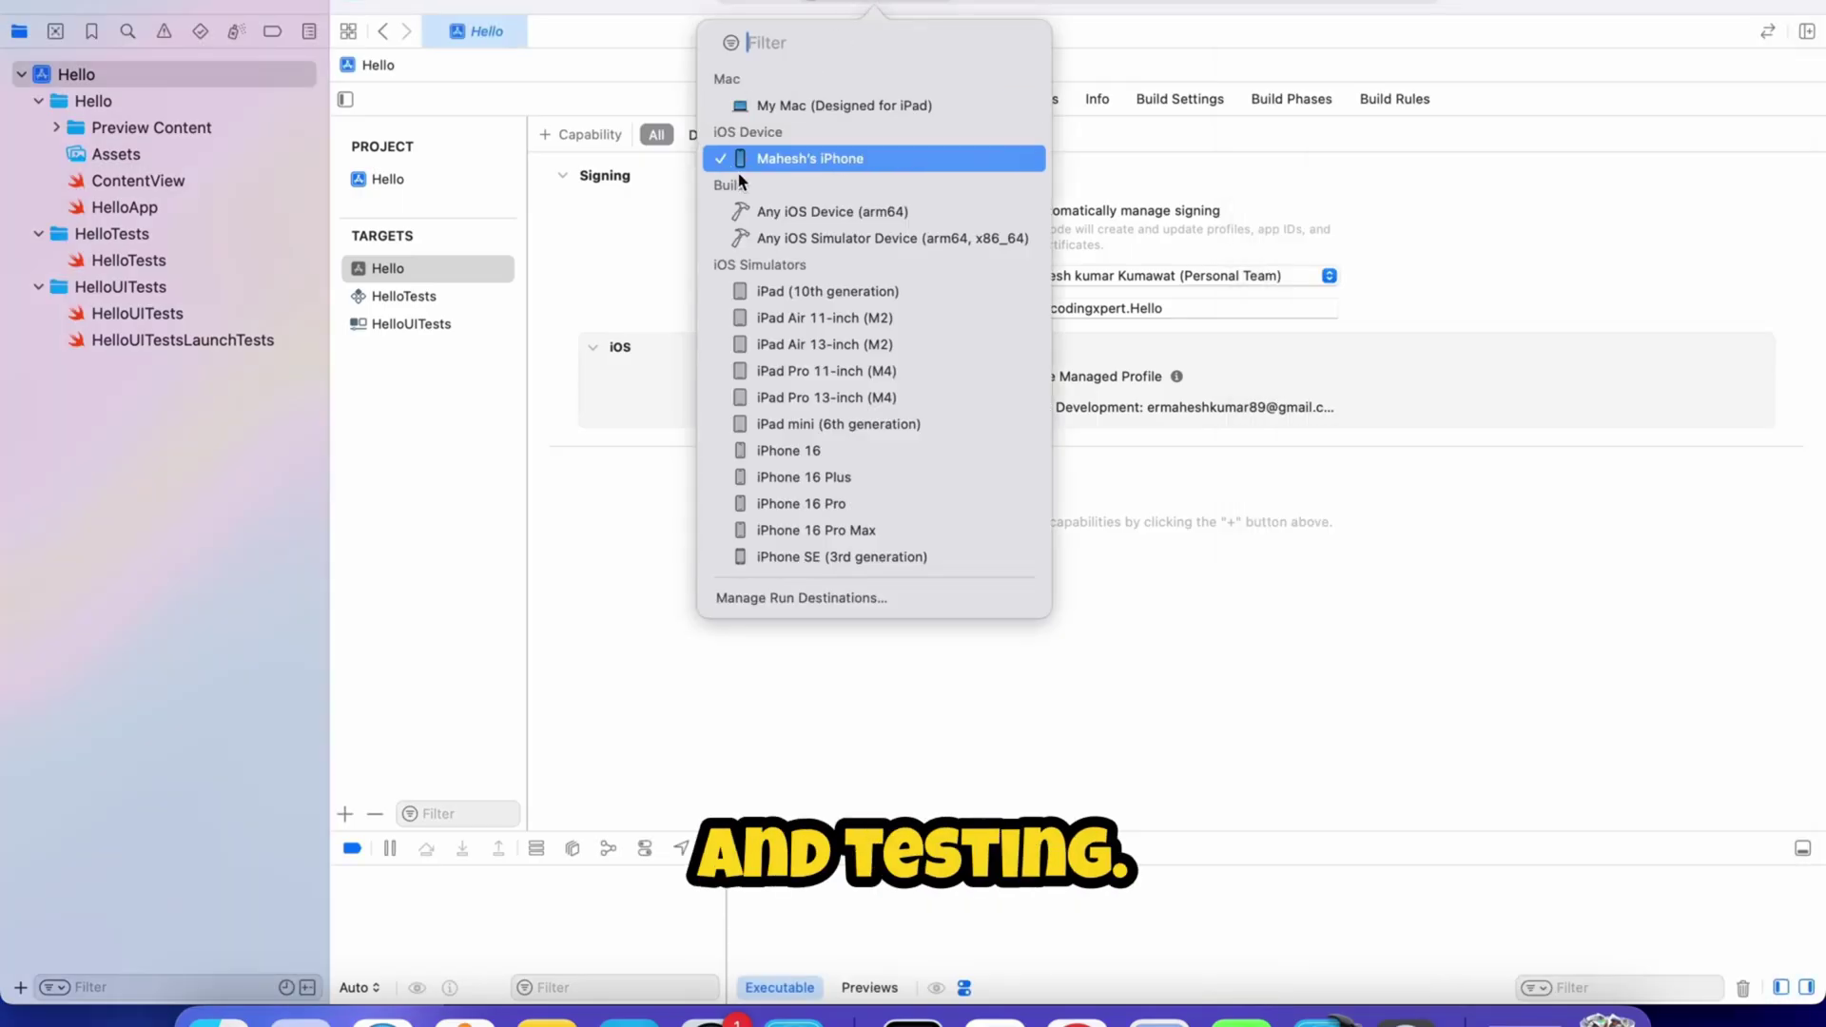
click(826, 161)
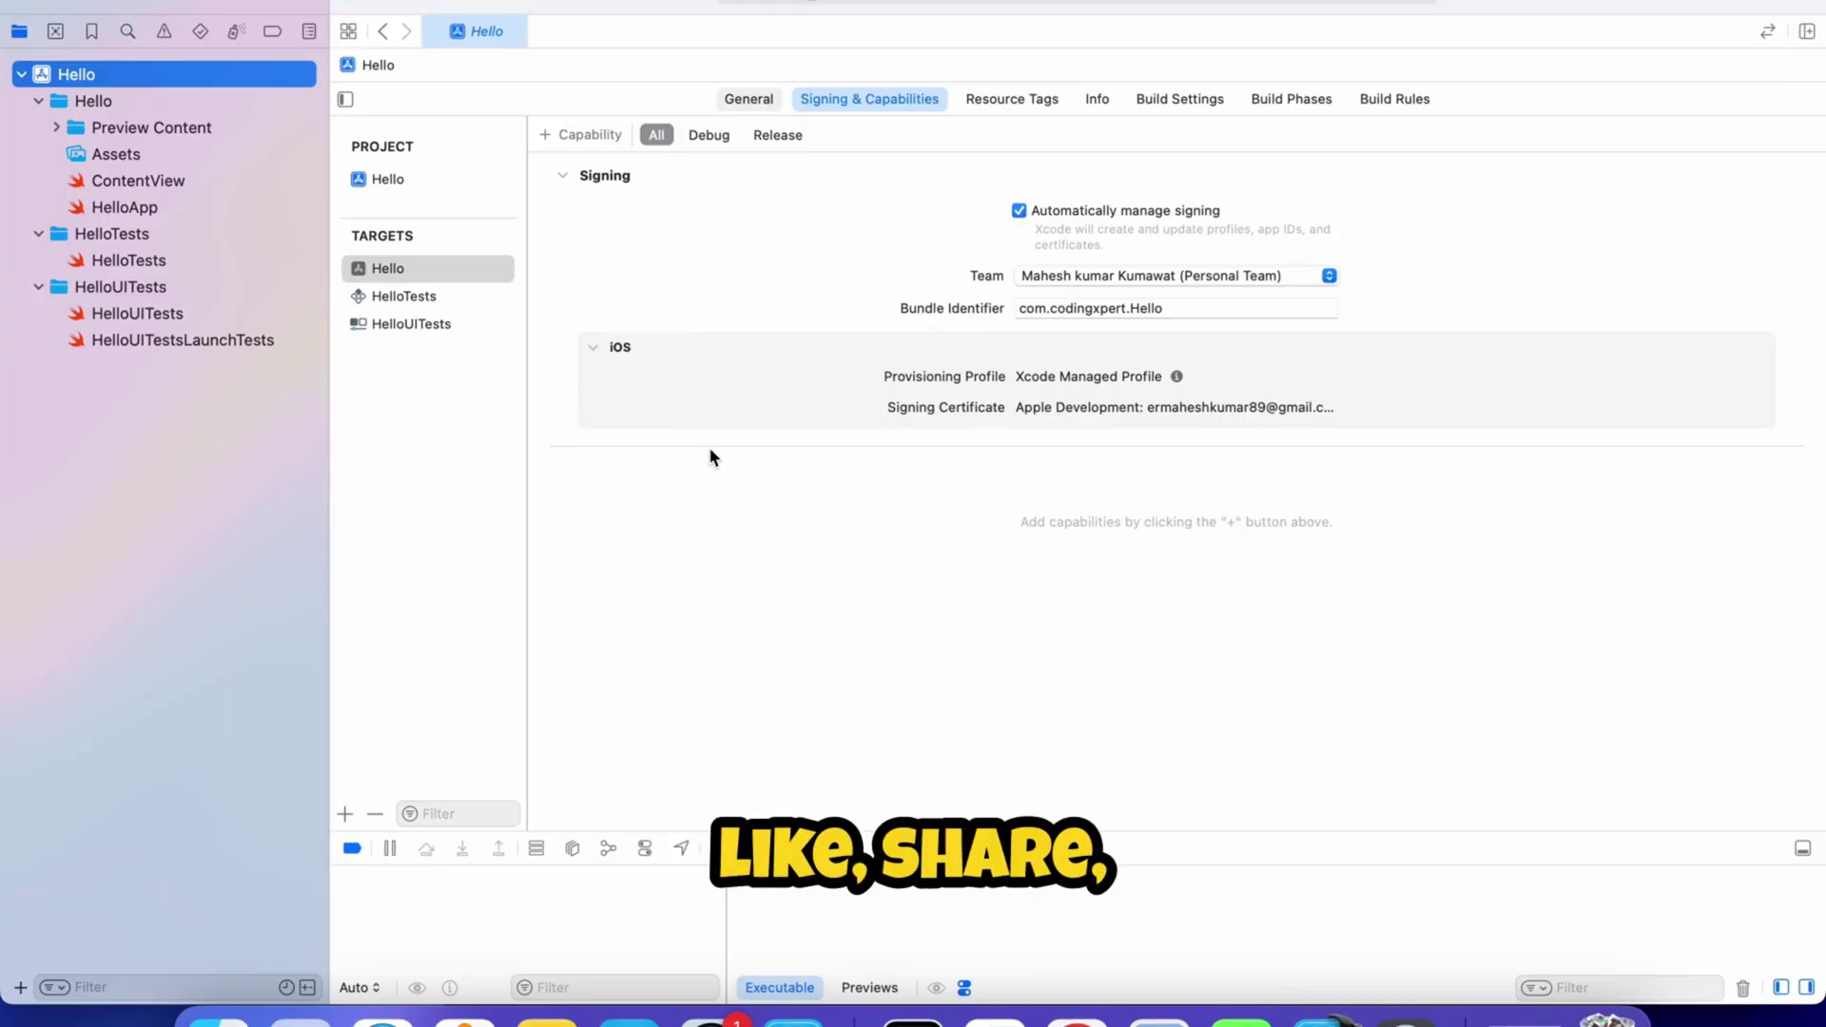
click(1332, 1020)
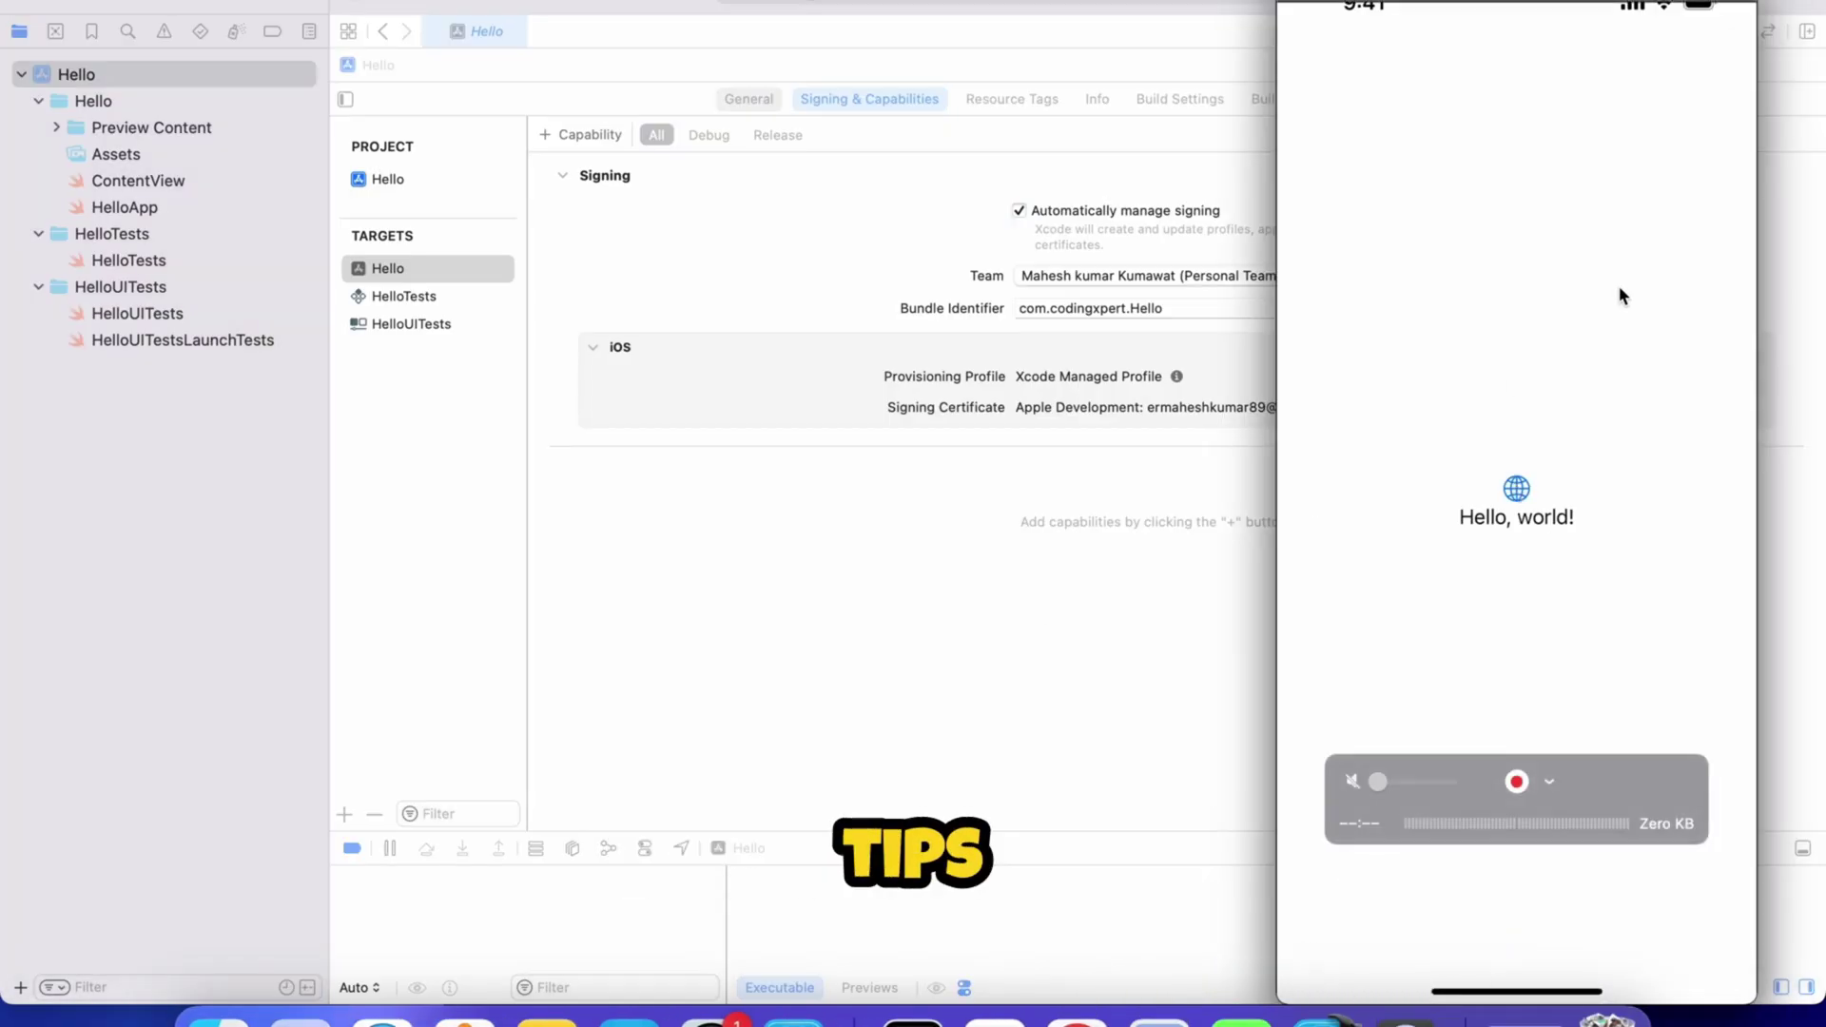
click(144, 198)
Change the ContentView greeting to 'Hello, Swift!' and rerun, replacing the running app
click(144, 188)
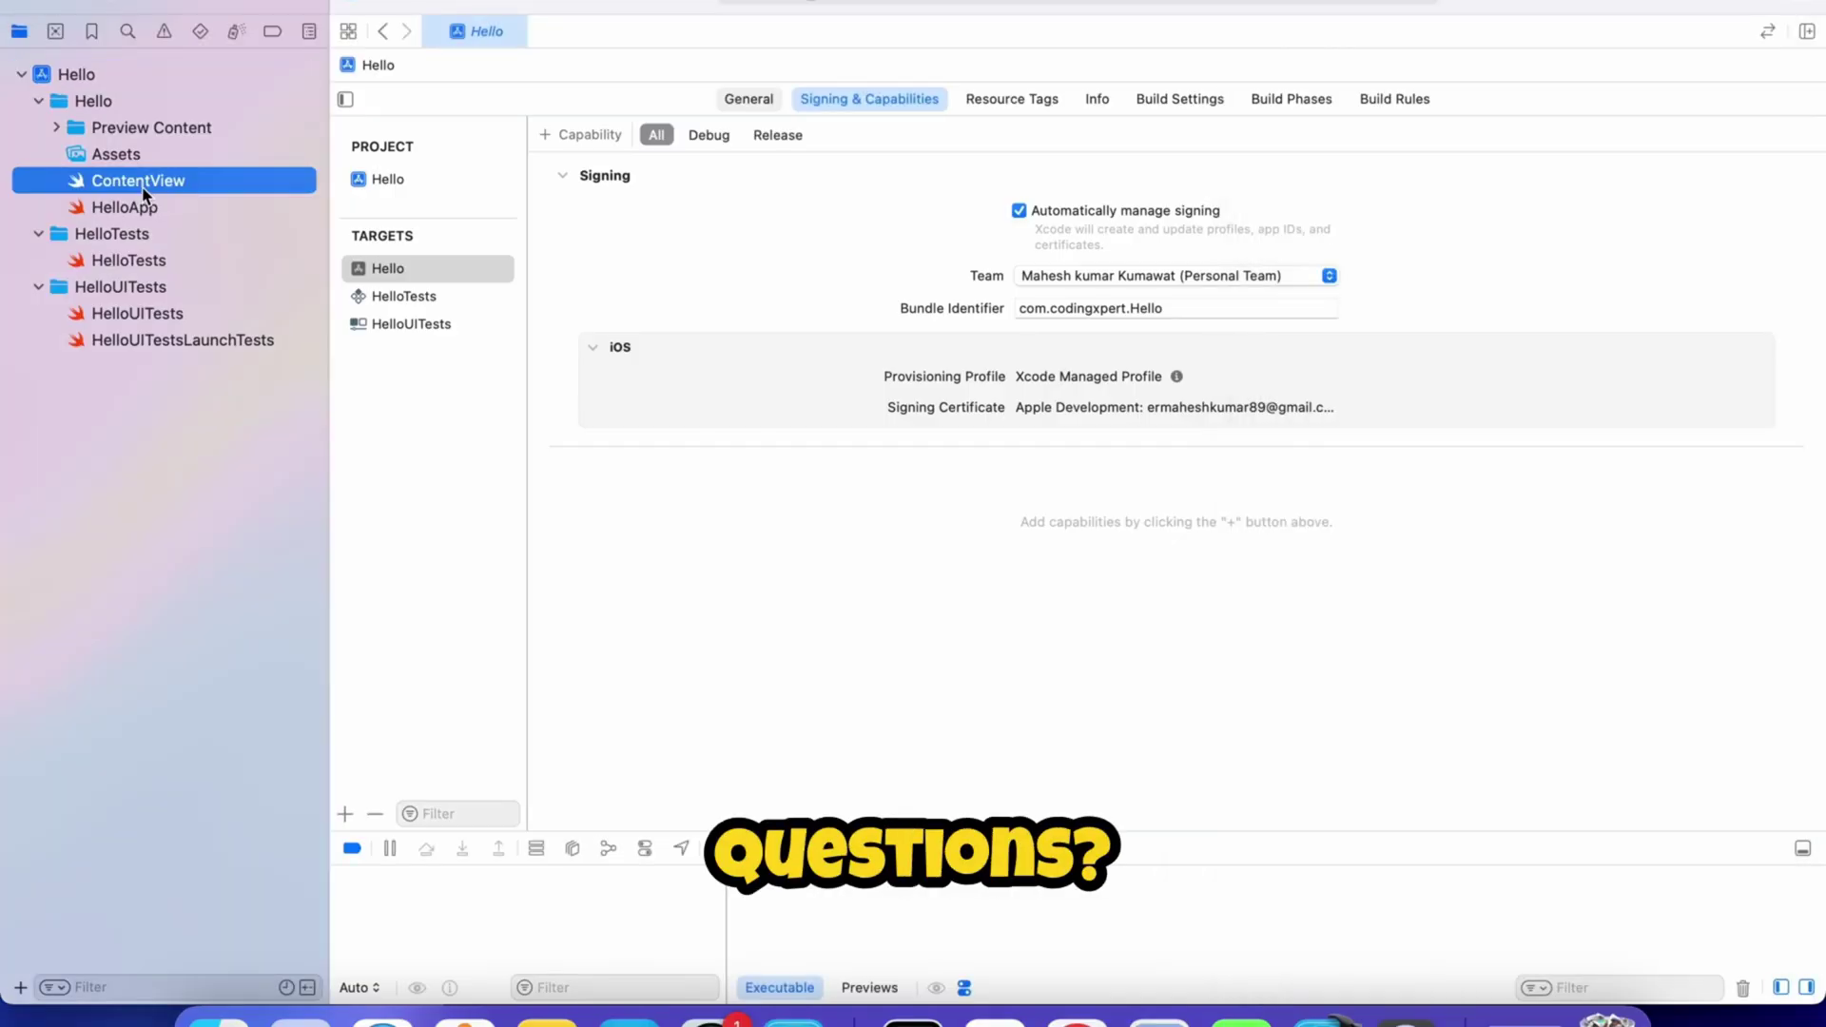
double_click(640, 401)
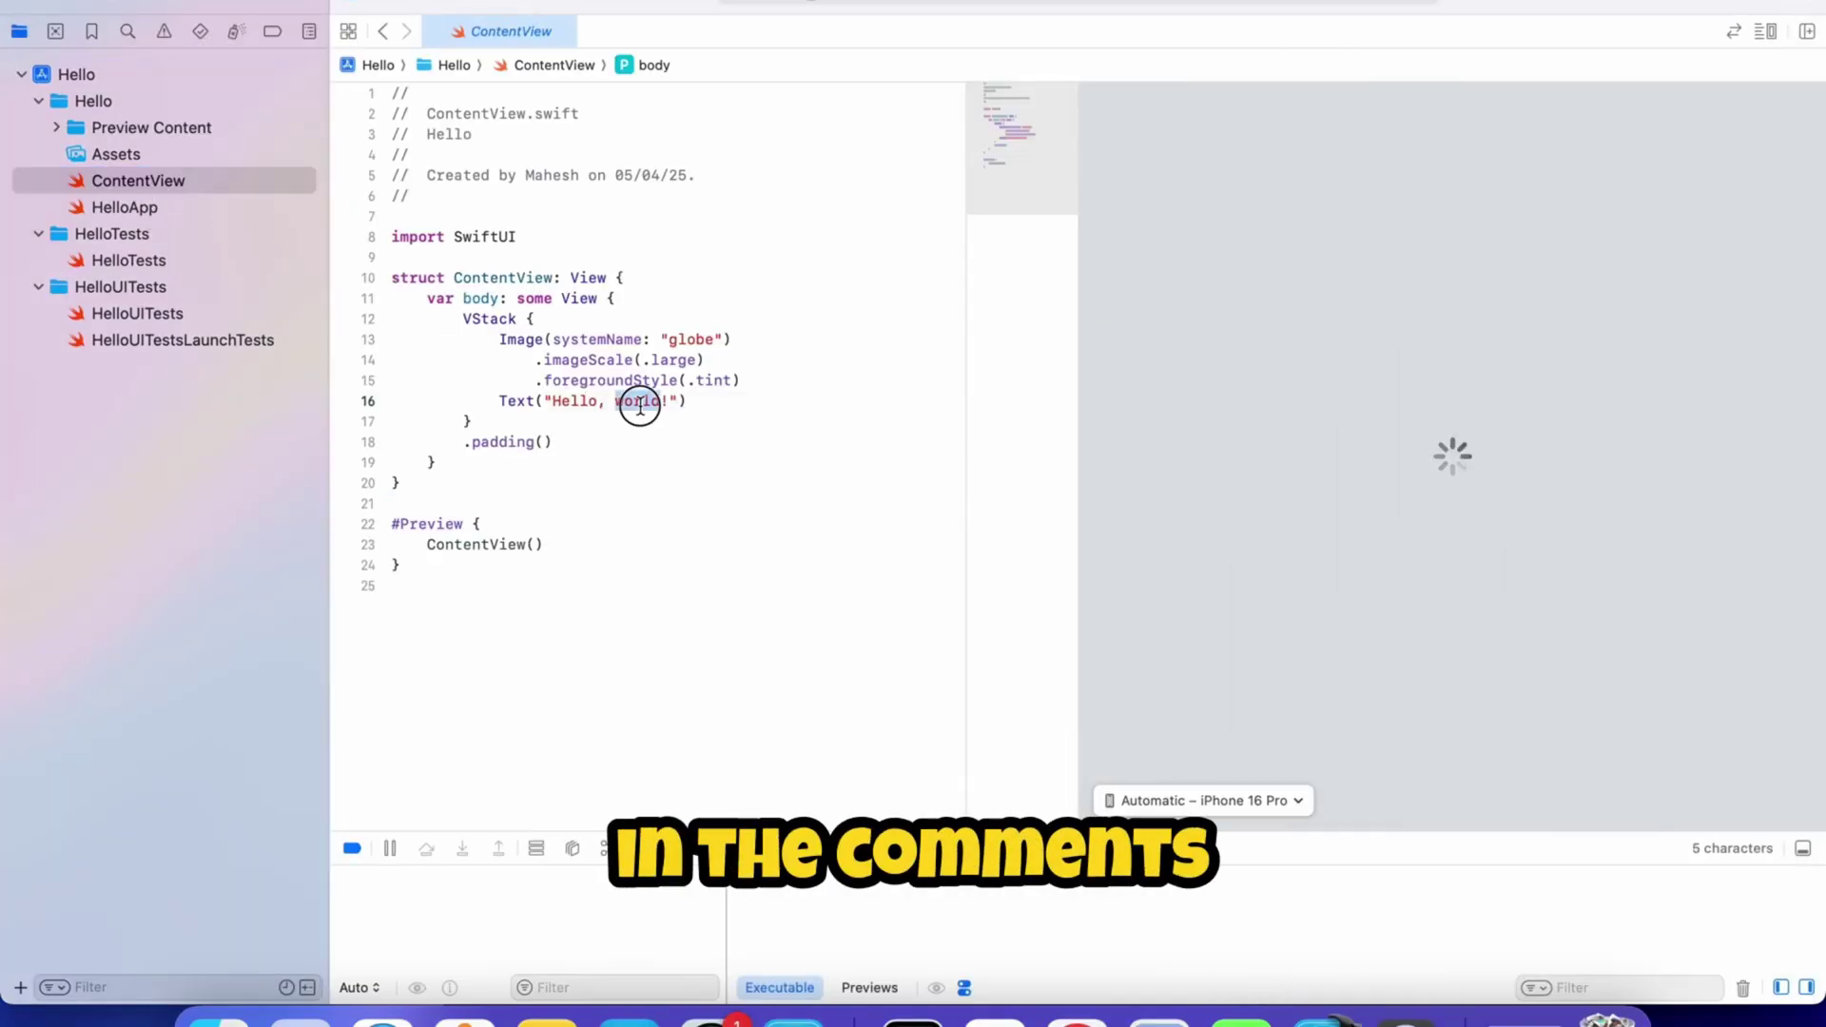
text(Swift)
key(super+r)
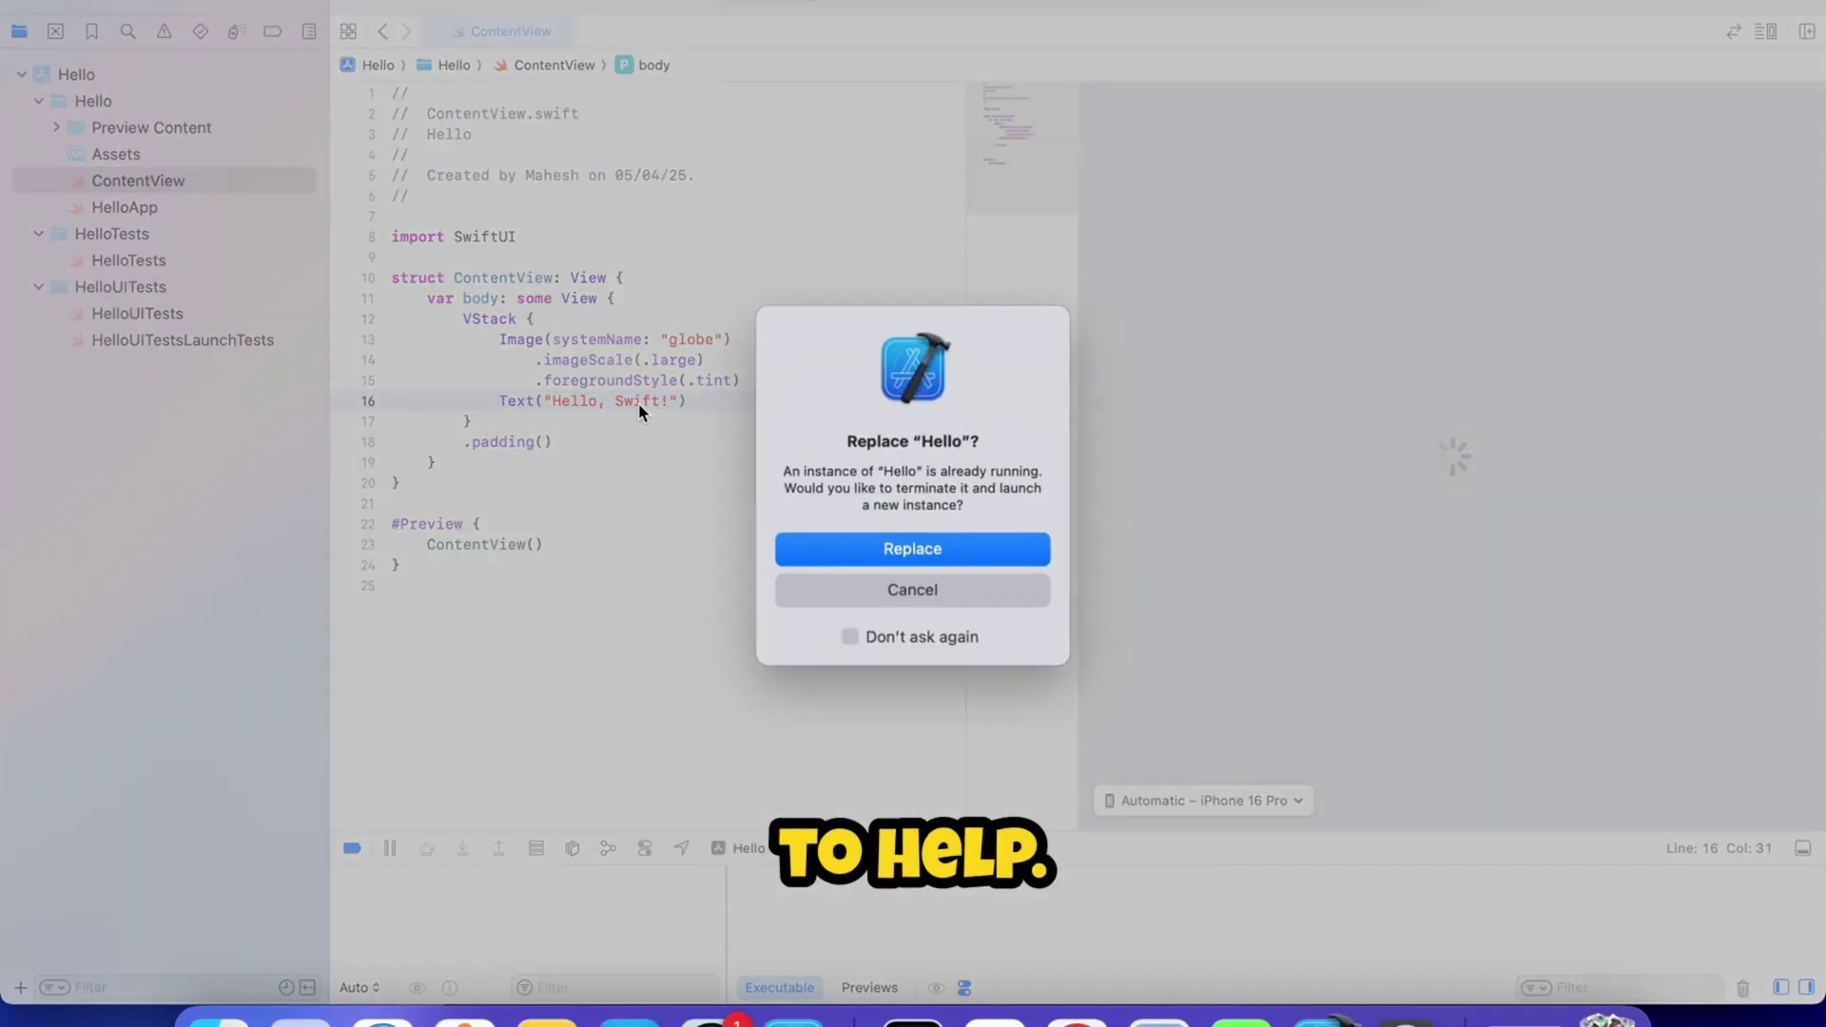
key(Return)
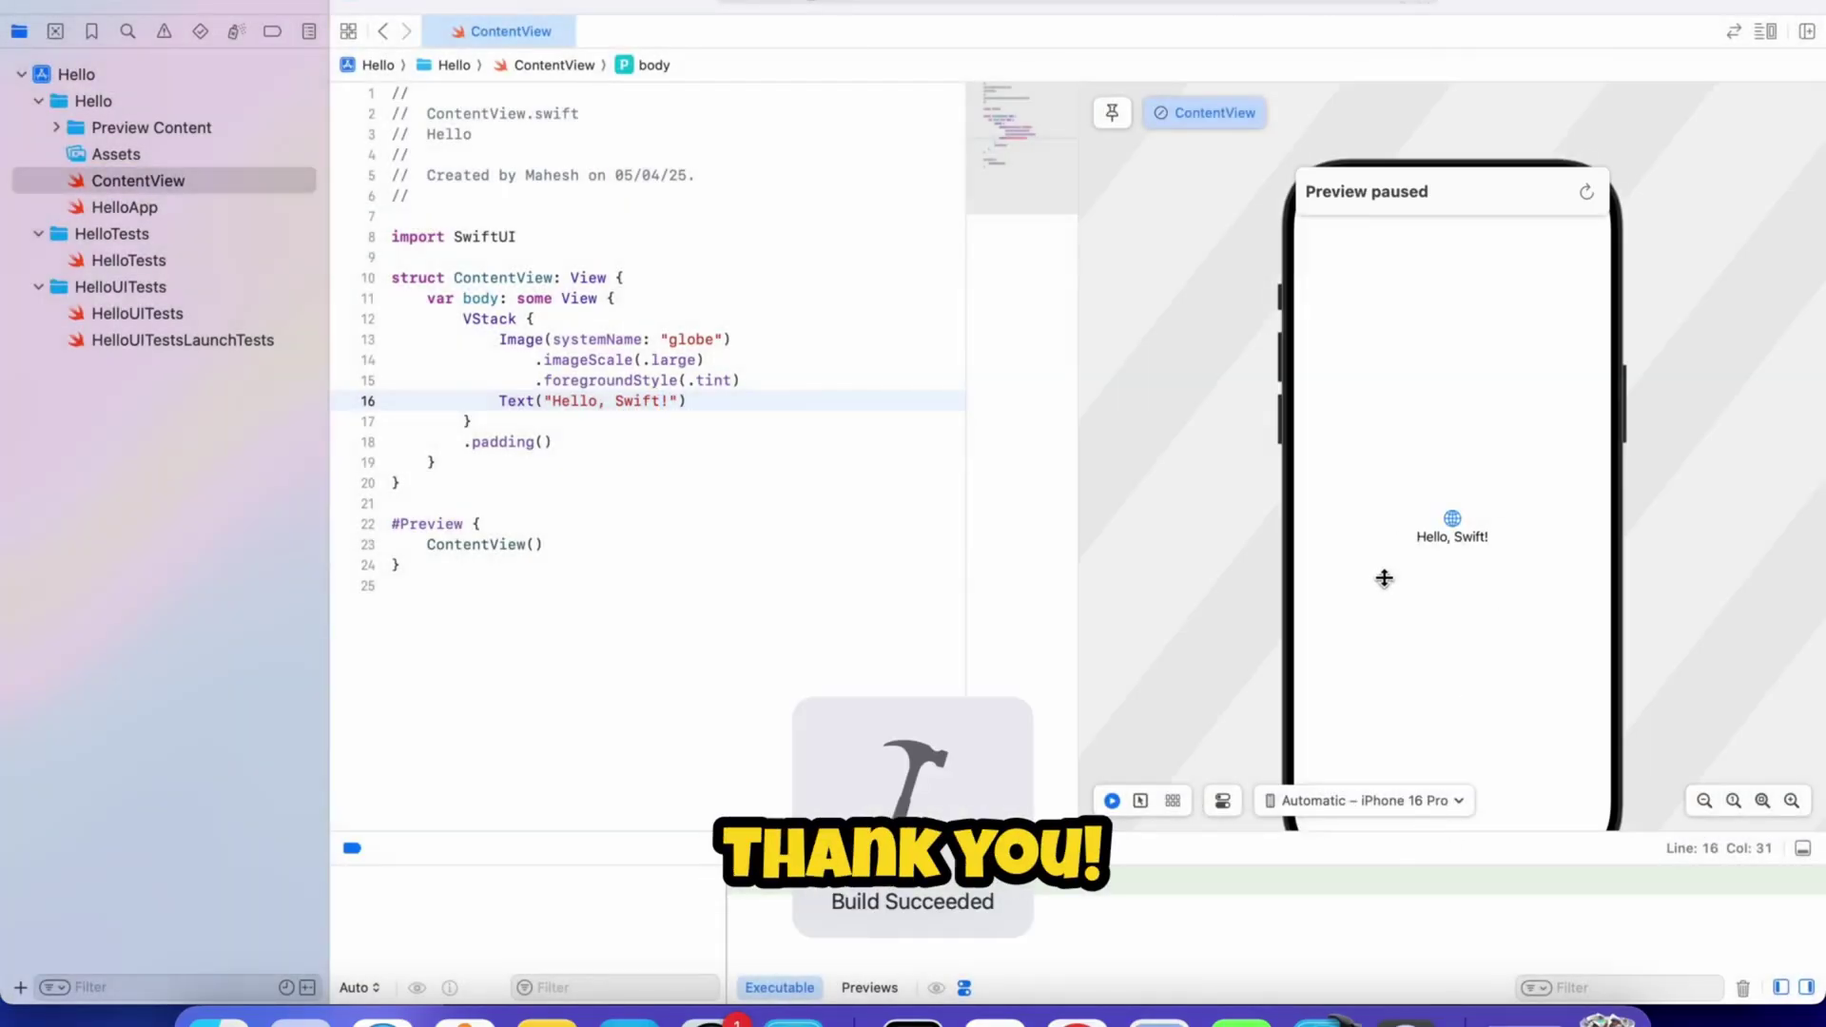